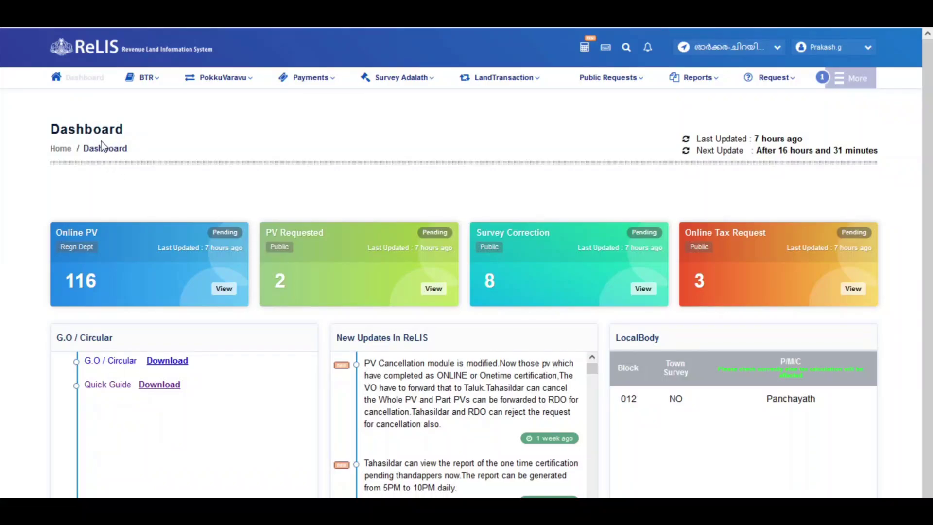
Step: Show the PokkuVaravu Payments menu listing Other Payments, View DCB and Tax Pending List
mouse_move(221, 77)
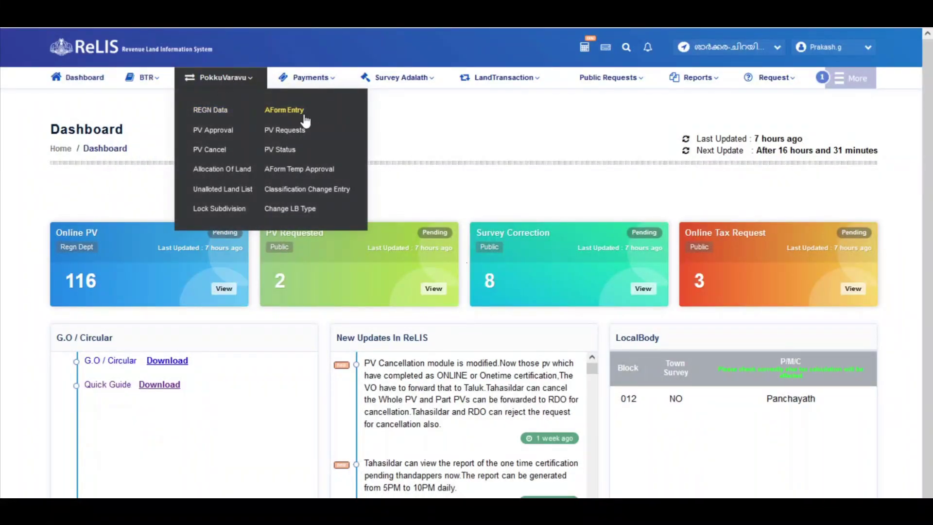
mouse_move(305, 83)
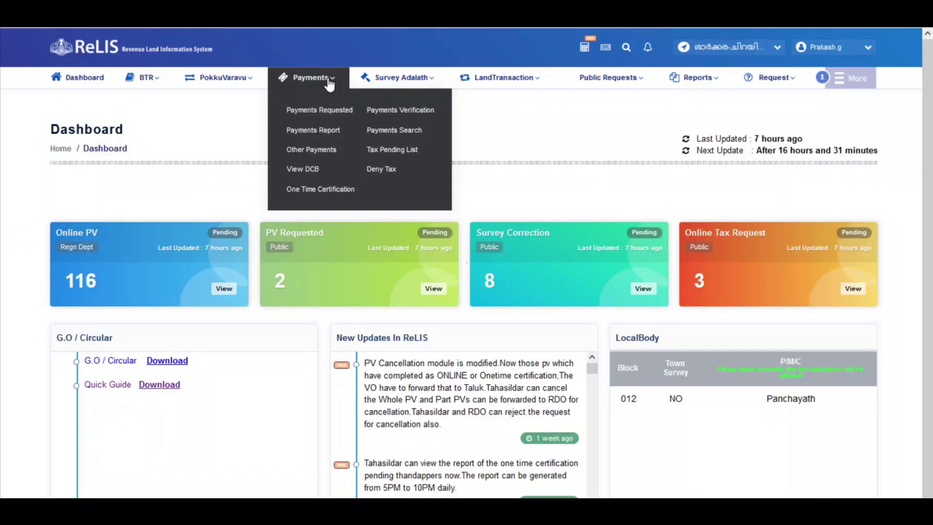
mouse_move(416, 84)
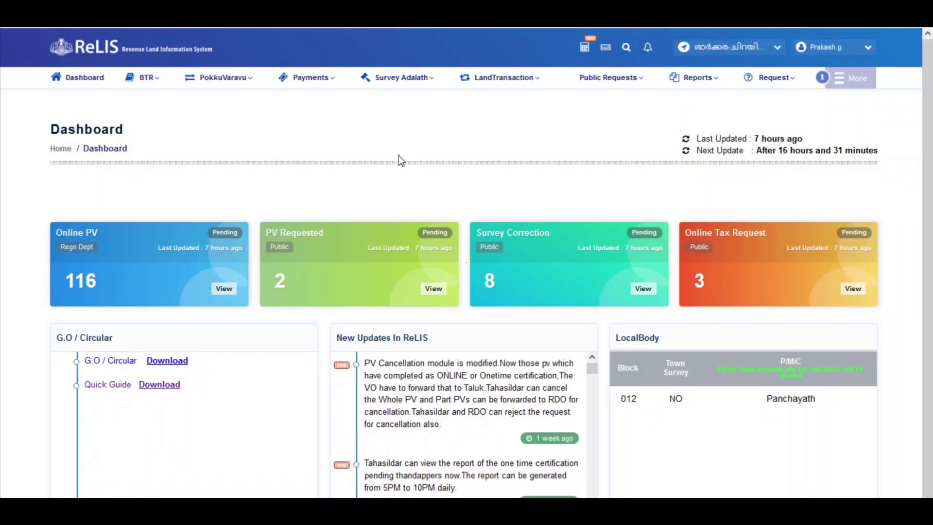
Step: In SA Alterations, enter resurvey block 012, resurvey number 11 and resubdivision number 5
mouse_move(392, 83)
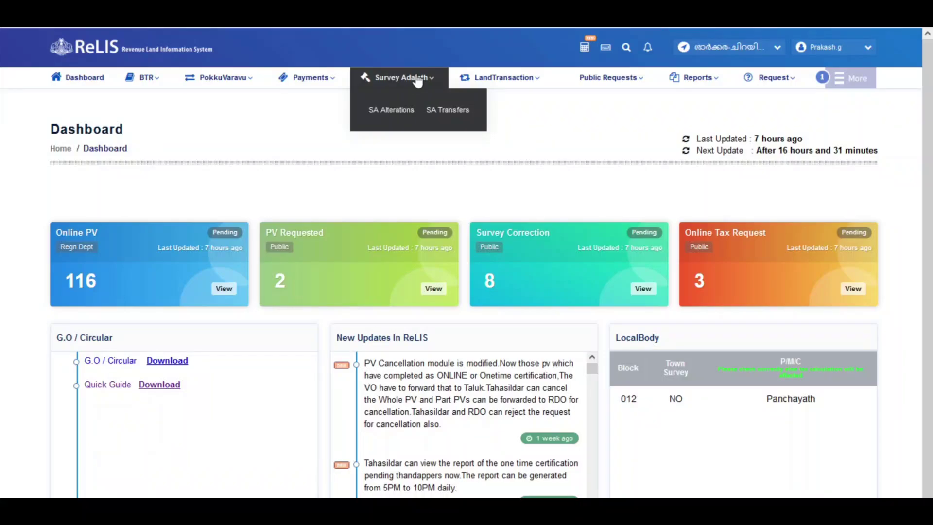
click(394, 112)
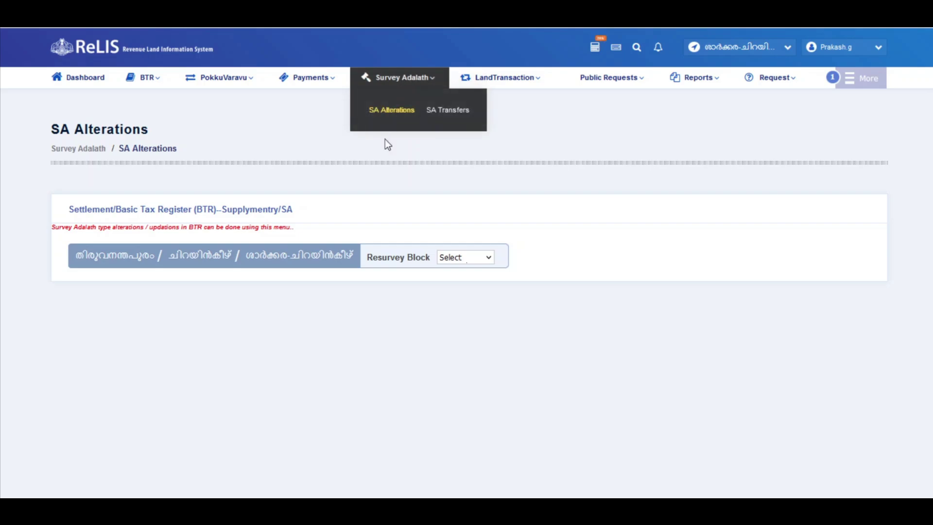
click(468, 258)
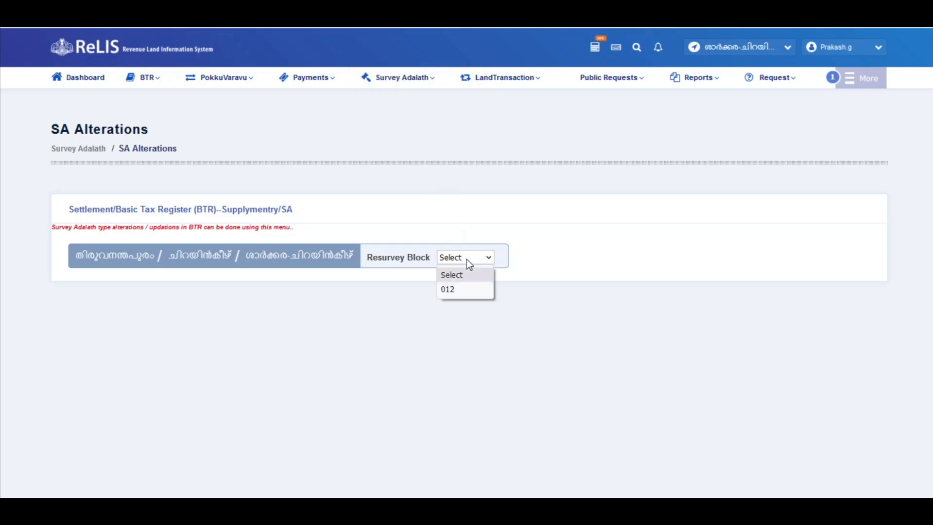
click(462, 289)
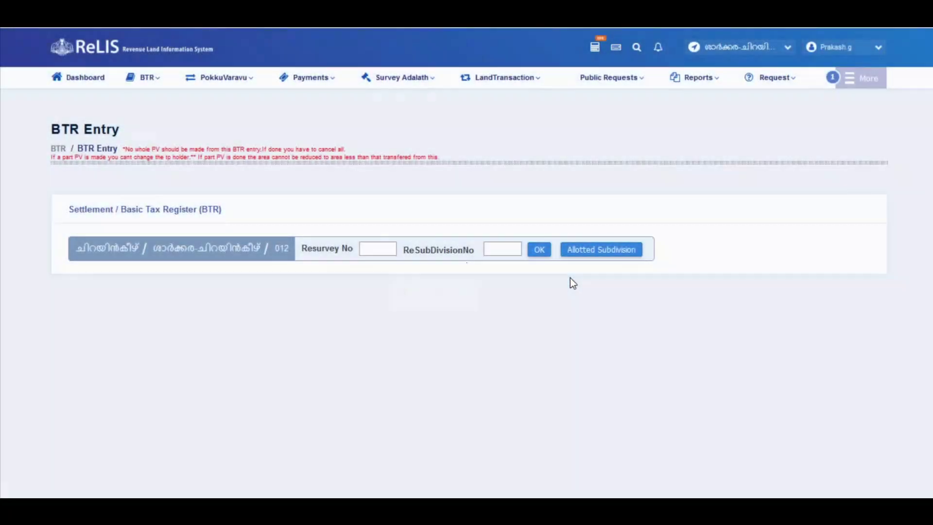
click(368, 248)
text(11)
key(Tab)
text(5)
Step: Load the BTR for 11/5, which says approved whole PVs must be cancelled first
click(538, 249)
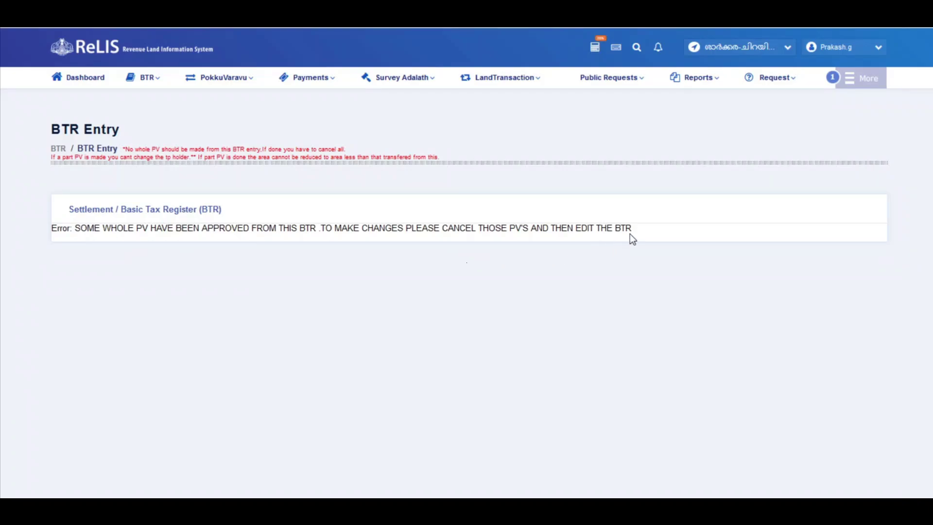
mouse_move(387, 77)
Step: Load the SA Alterations BTR for block 012, resurvey 11, subdivision 1 (thandapper 175)
click(406, 78)
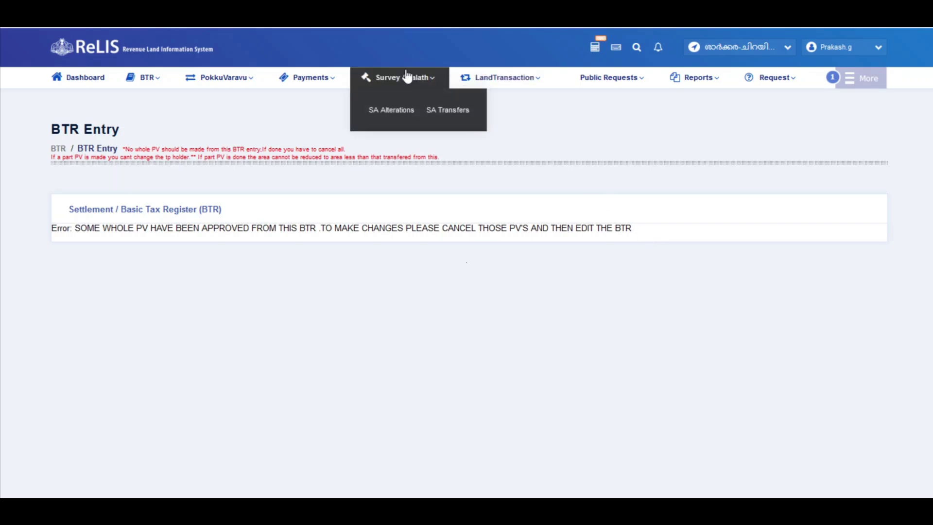
click(382, 114)
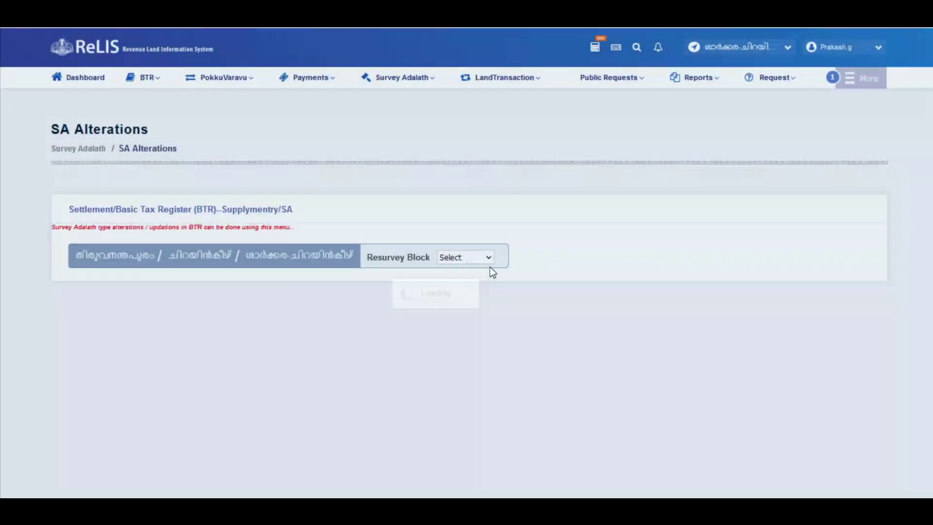
click(478, 258)
click(478, 290)
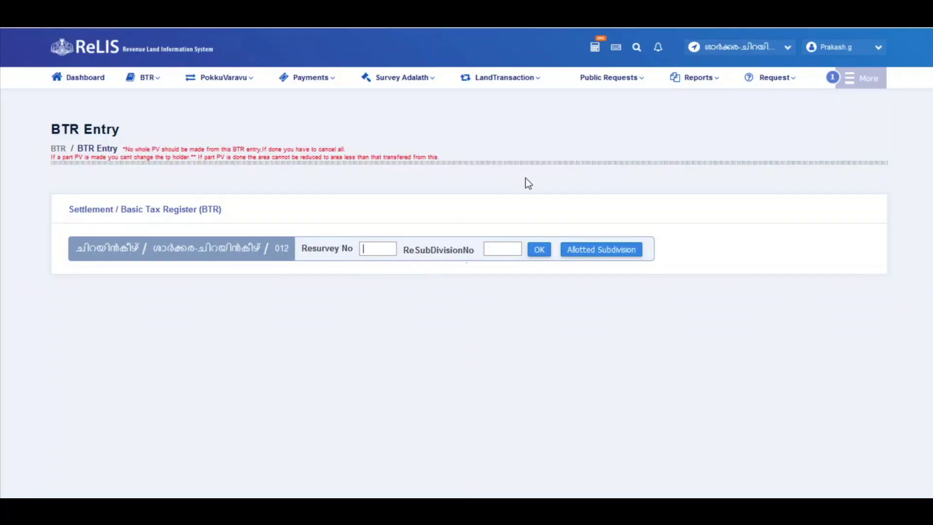
text(11)
key(Tab)
text(1)
click(542, 250)
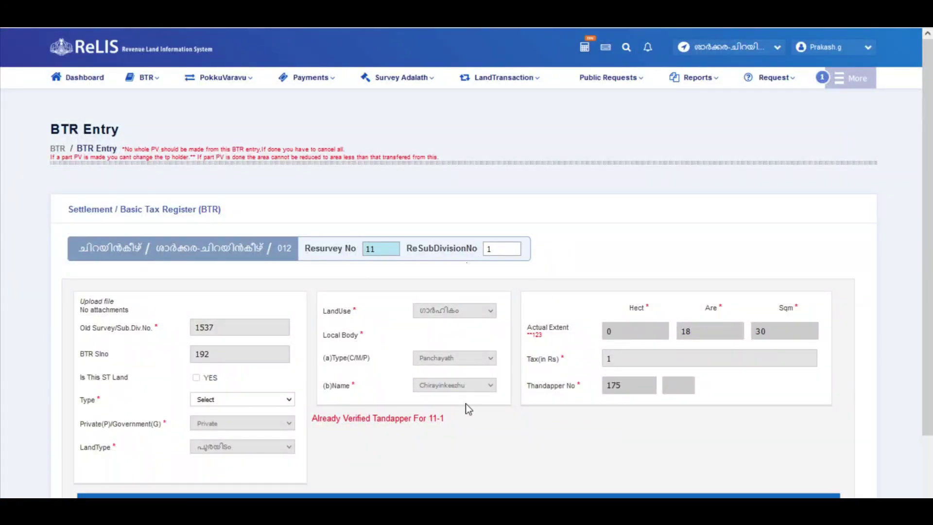
scroll(467, 407, down, 2)
scroll(467, 407, down, 1)
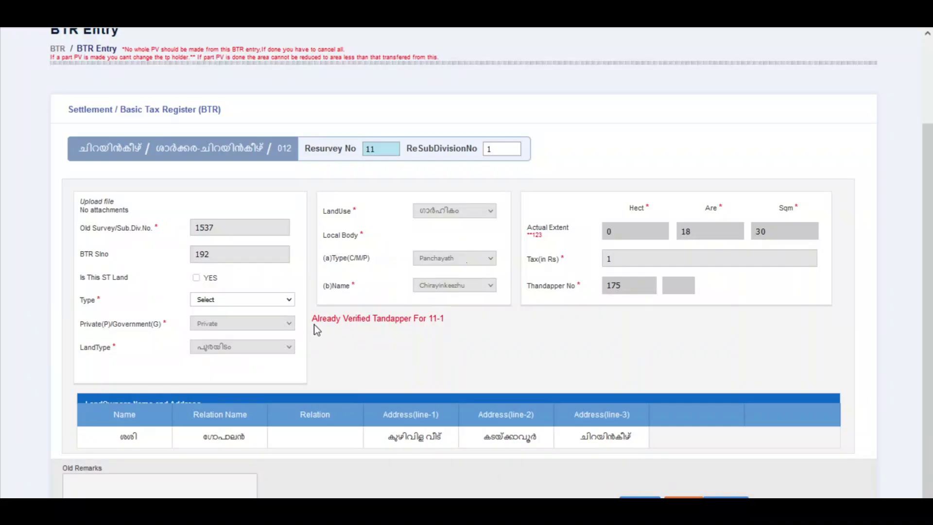
drag(313, 321, 454, 323)
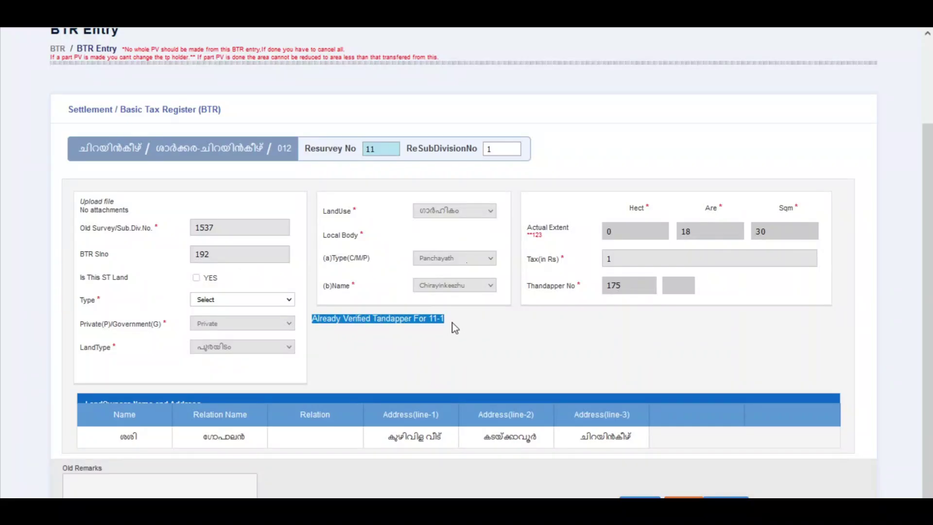
click(331, 322)
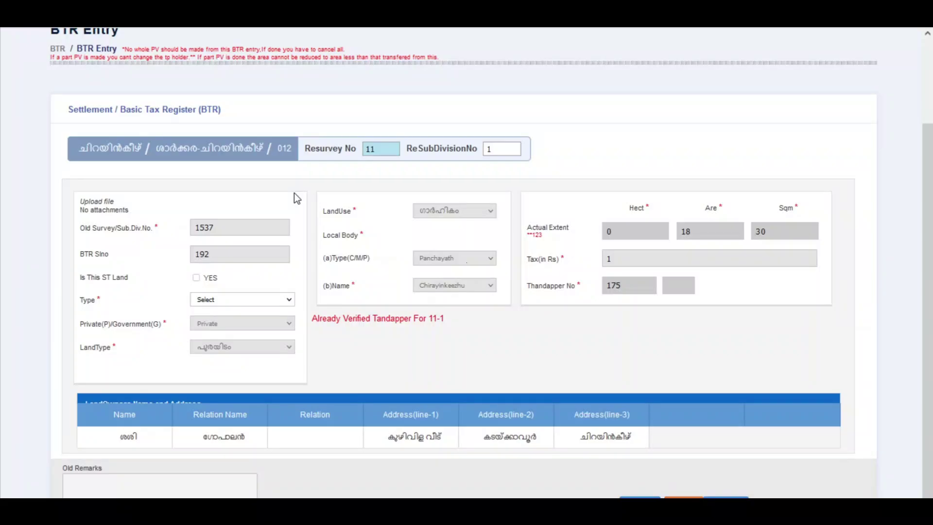
scroll(442, 359, up, 3)
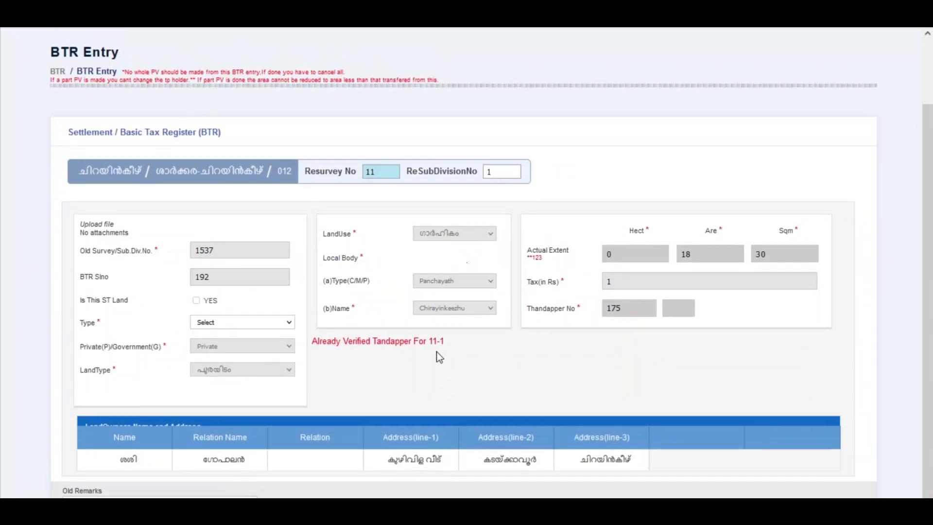
Step: Show the Survey Adalath submenu with SA Alterations and SA Transfers
mouse_move(419, 81)
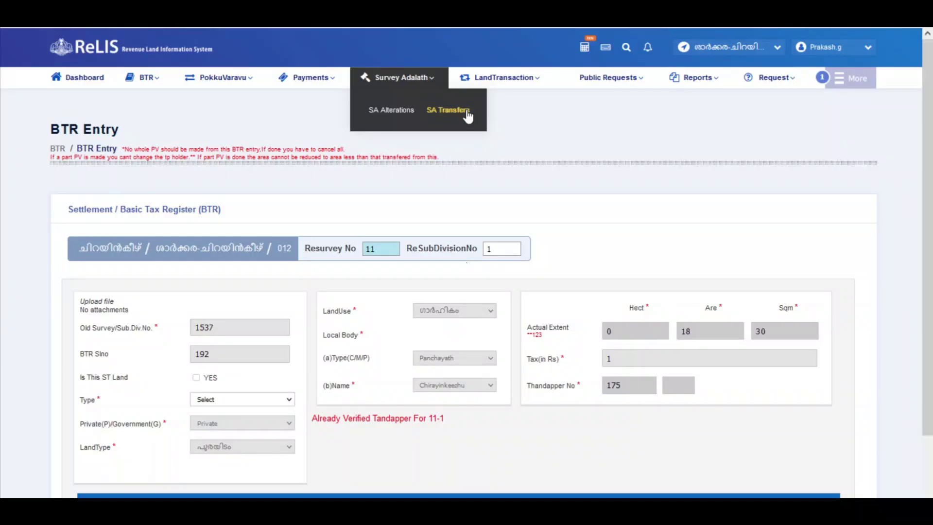
Step: In SA Transfers, load the seller holders for thandapper 25 in resurvey block 012
click(467, 112)
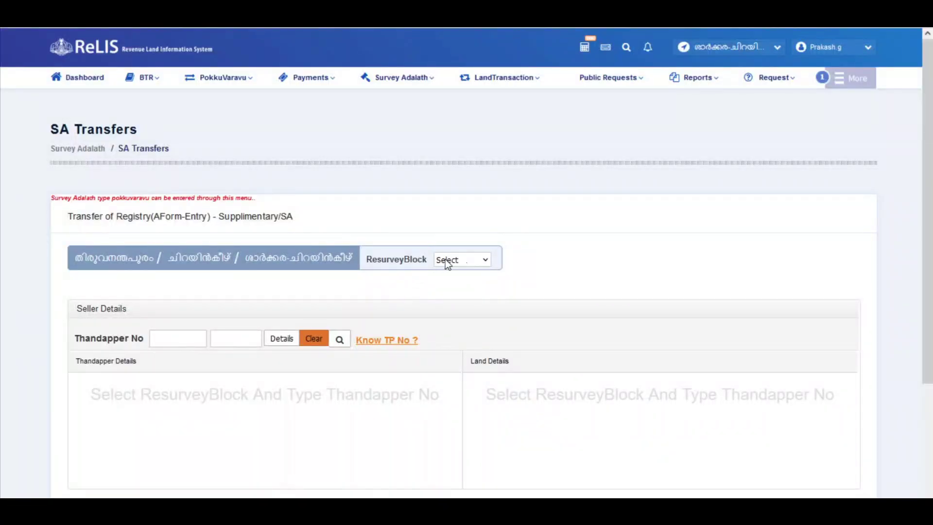
click(446, 261)
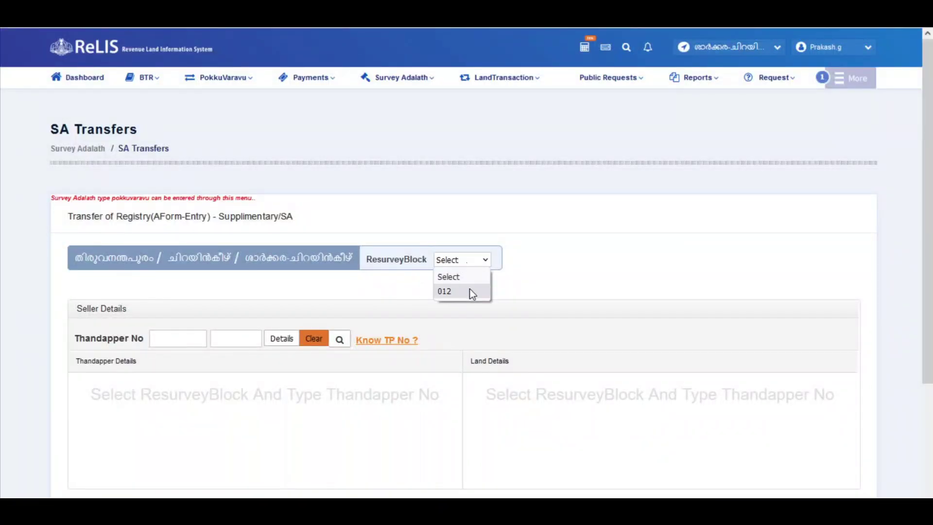
click(472, 290)
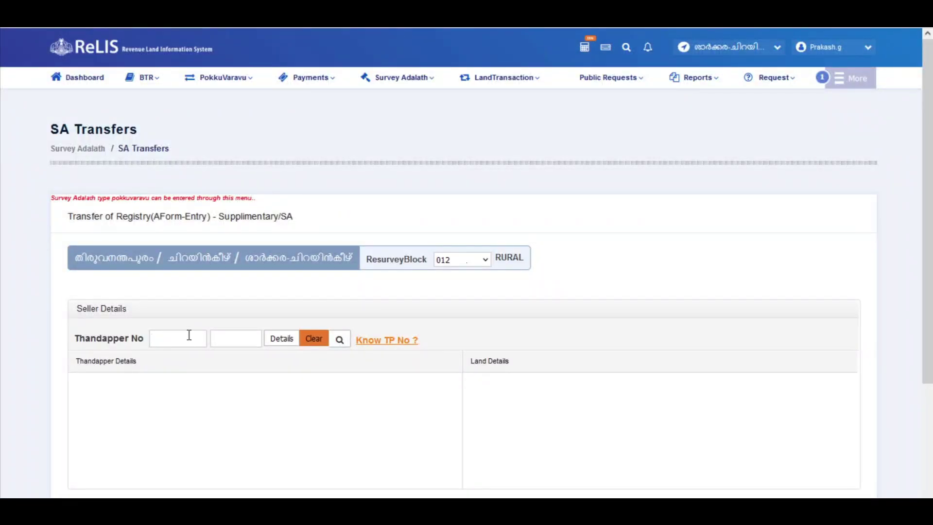
text(25)
key(Tab)
click(296, 340)
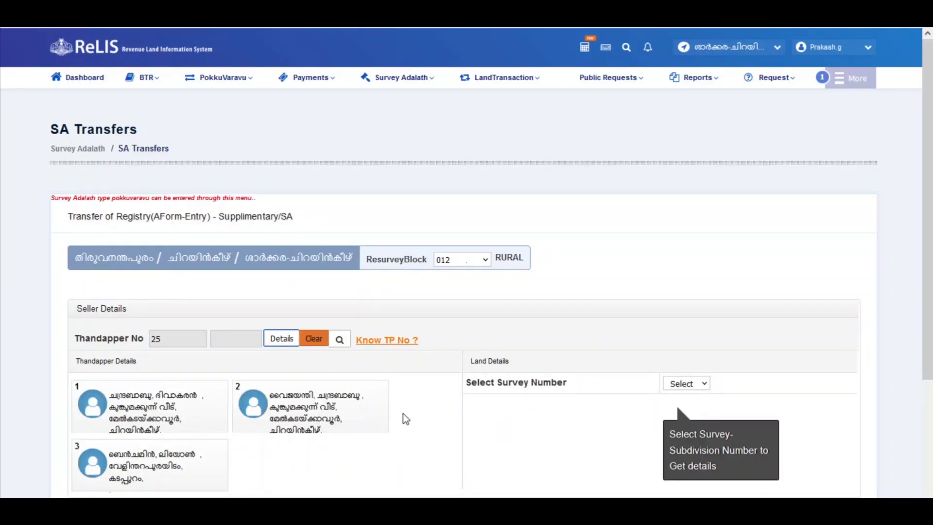
scroll(387, 415, down, 3)
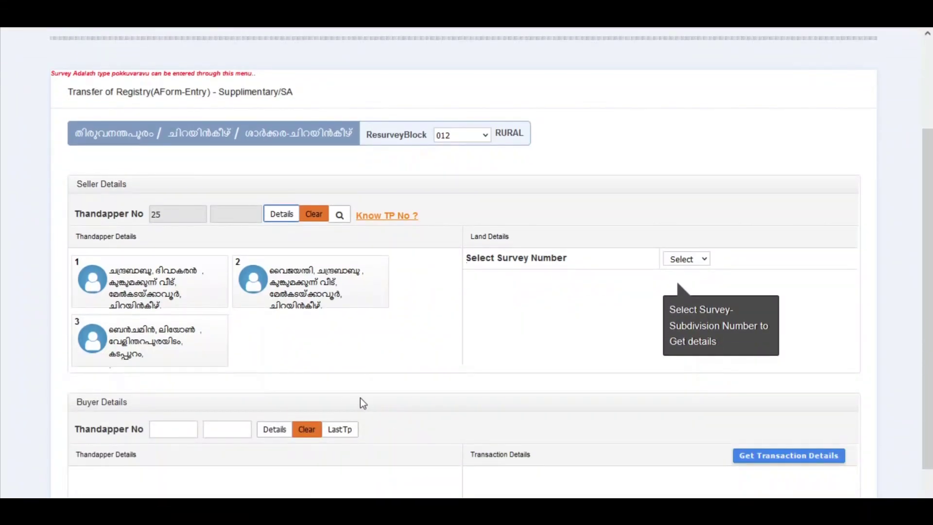
click(689, 260)
click(694, 265)
Step: Look up the thandapper number for survey 25, subdivision 1, which returns 472
click(387, 215)
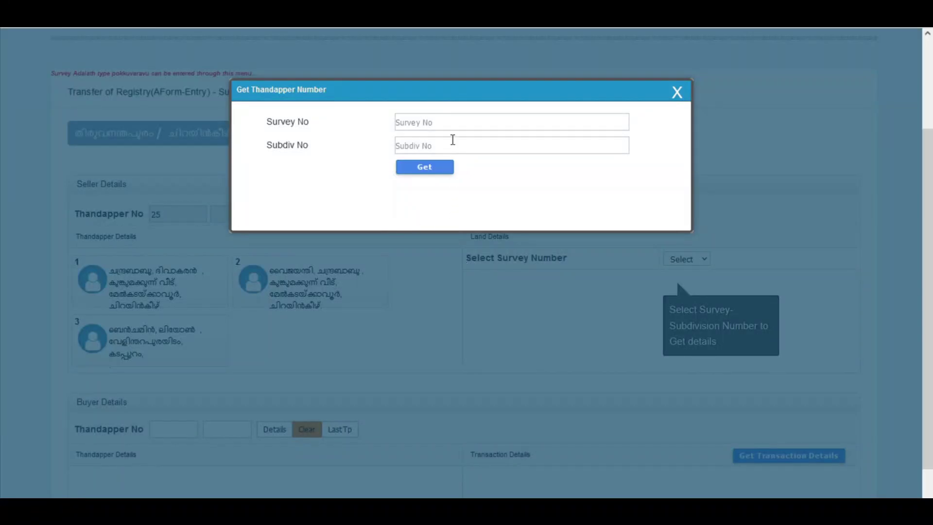
click(458, 120)
text(25)
key(Tab)
text(1)
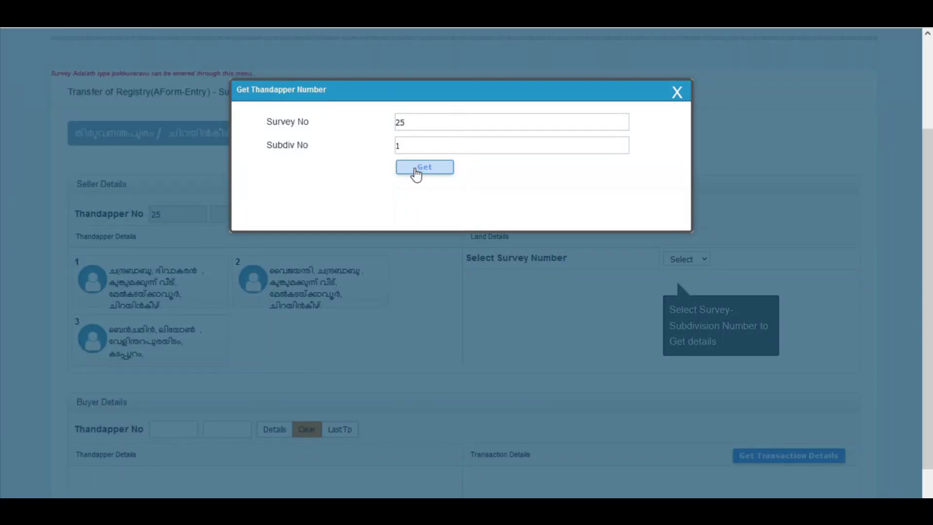
click(414, 169)
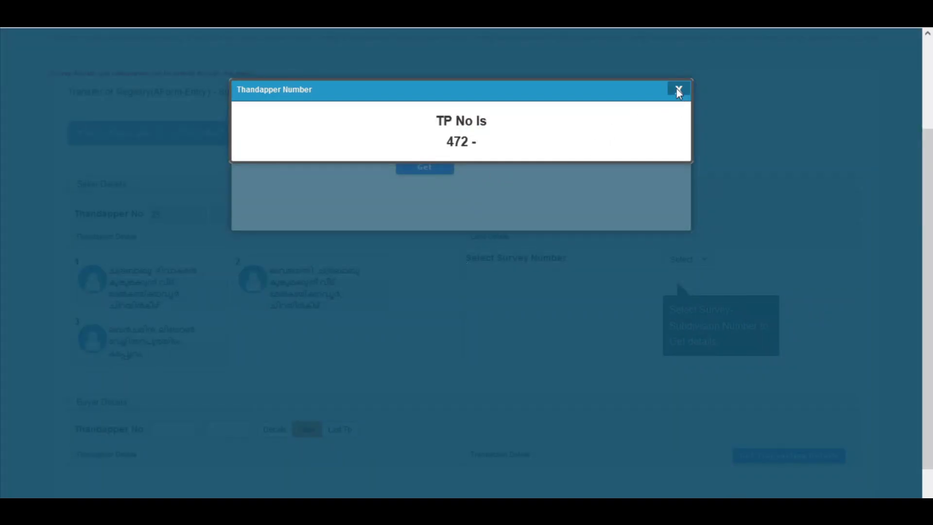
click(679, 89)
Step: Clear the seller details and enter 472 as the seller's Thandapper No
click(314, 213)
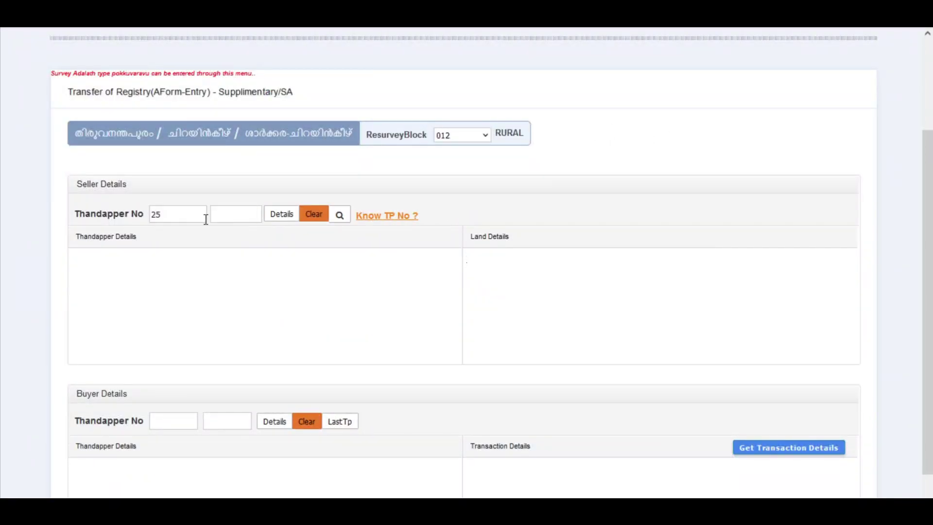
drag(204, 214, 129, 214)
text(472)
key(Tab)
click(275, 214)
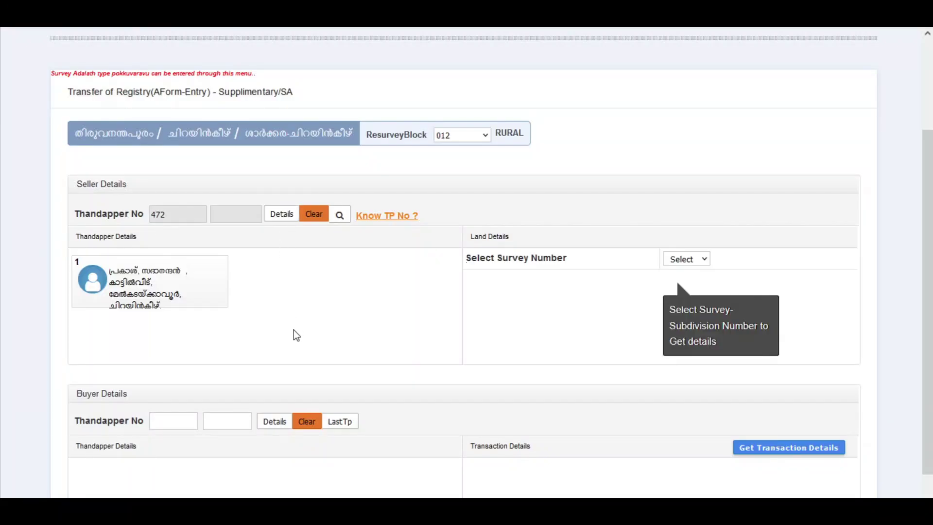
click(694, 260)
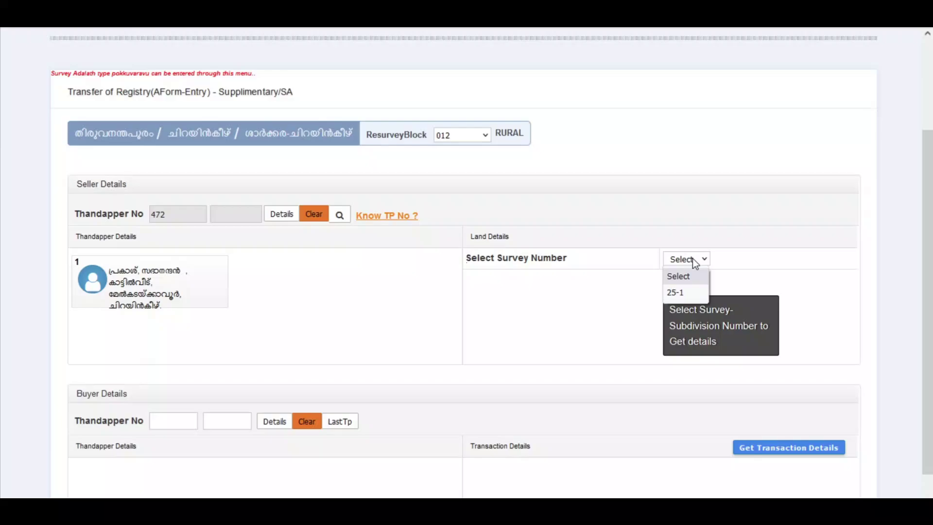
click(443, 299)
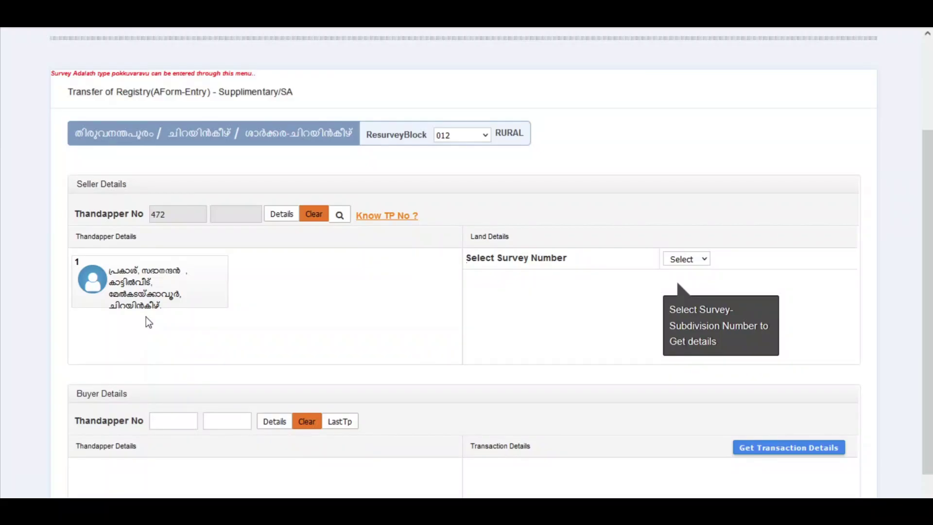
click(704, 259)
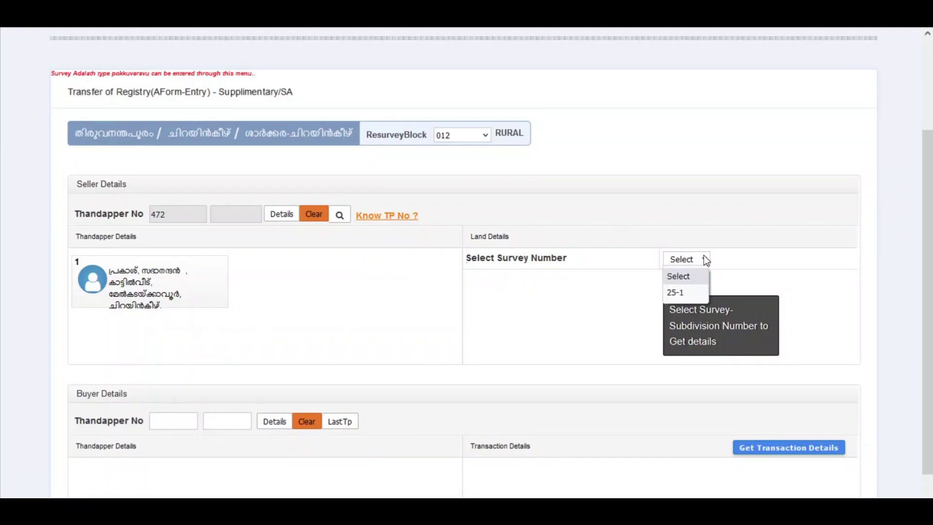
click(681, 291)
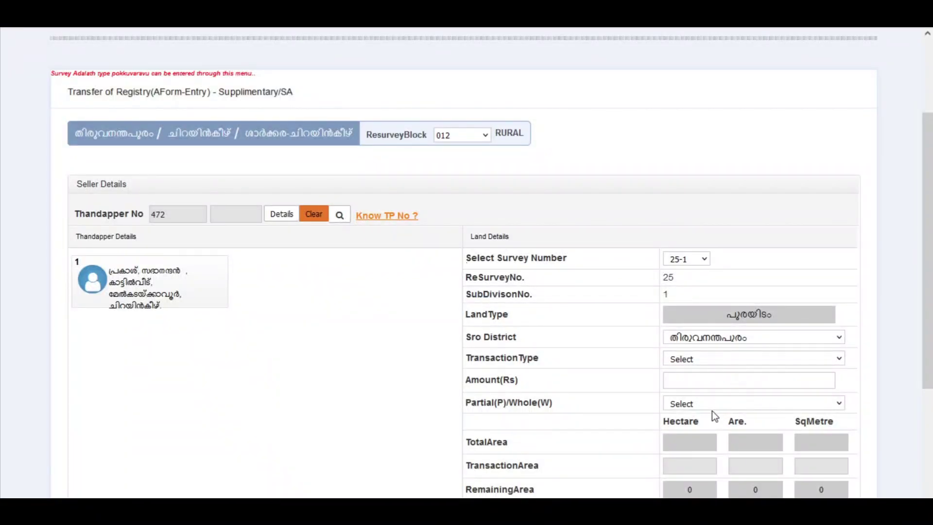
Step: Set the transfer type to Partial
click(712, 407)
click(710, 448)
scroll(856, 448, down, 2)
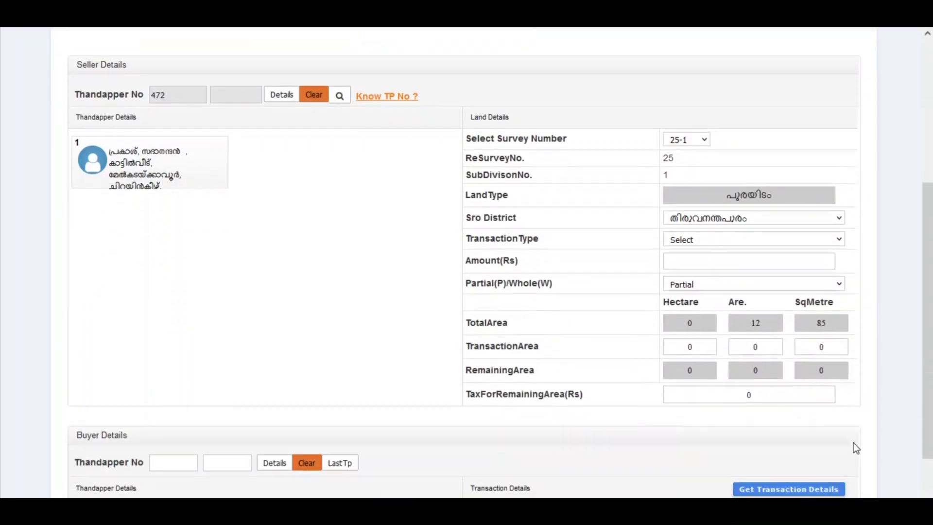
scroll(854, 442, down, 1)
Step: Enter a transaction area of 6 are and 42 square metres, leaving 0.6.43
double_click(755, 279)
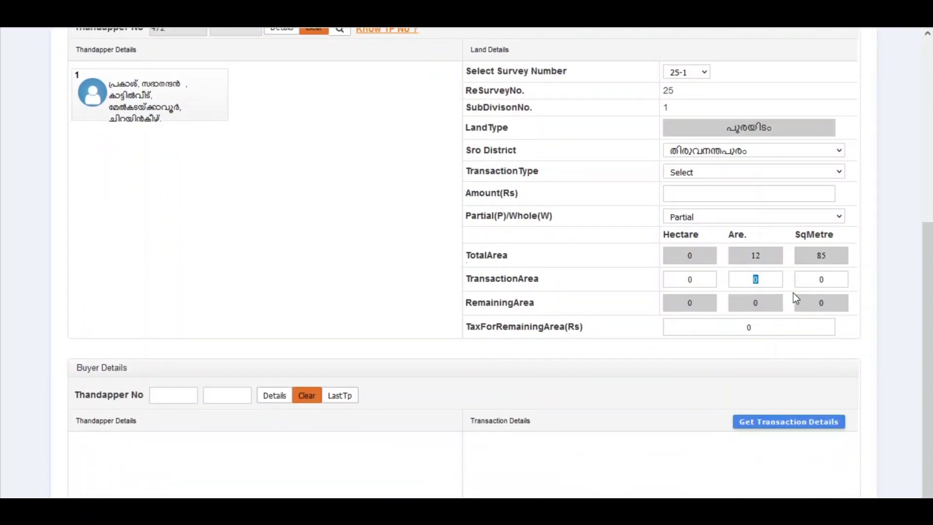
text(6)
key(Tab)
text(41)
key(Tab)
drag(830, 278, 825, 283)
text(2)
key(Tab)
scroll(311, 321, up, 1)
scroll(322, 335, down, 2)
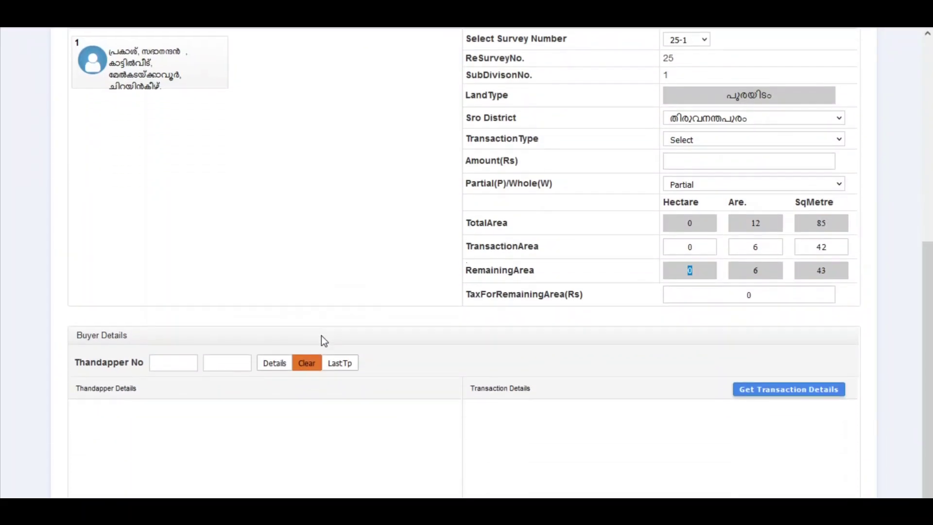
click(340, 360)
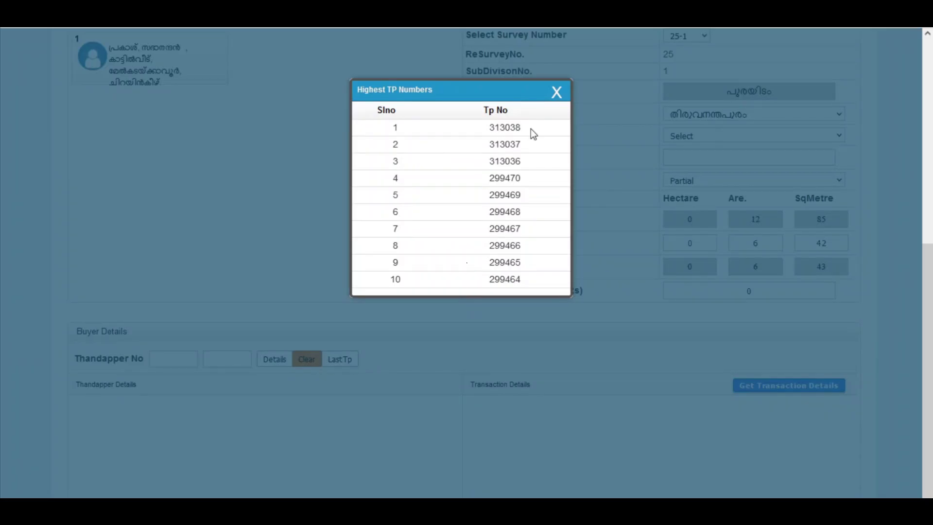
click(557, 91)
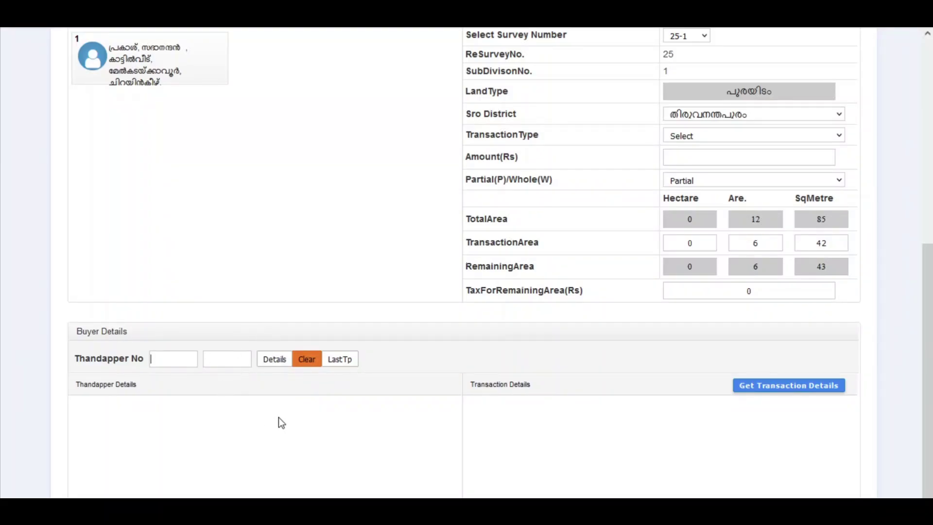
scroll(325, 400, up, 4)
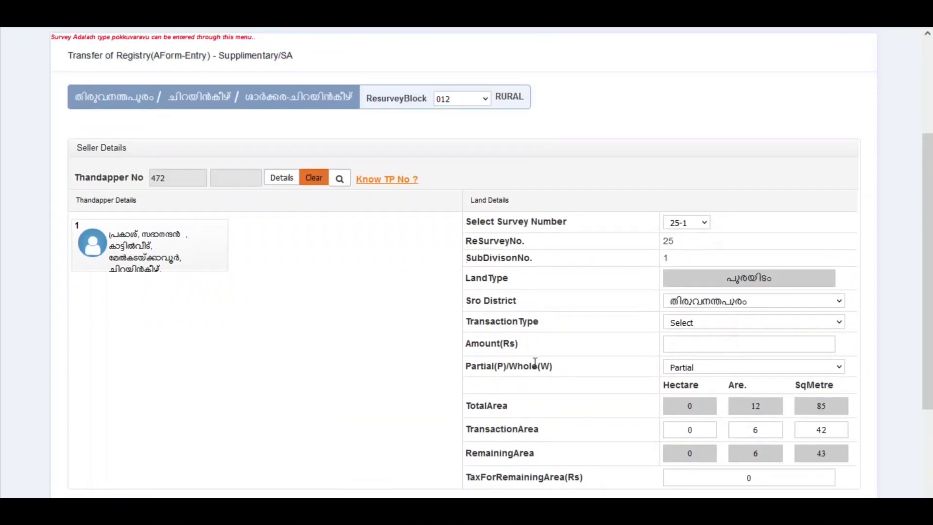
scroll(535, 362, down, 4)
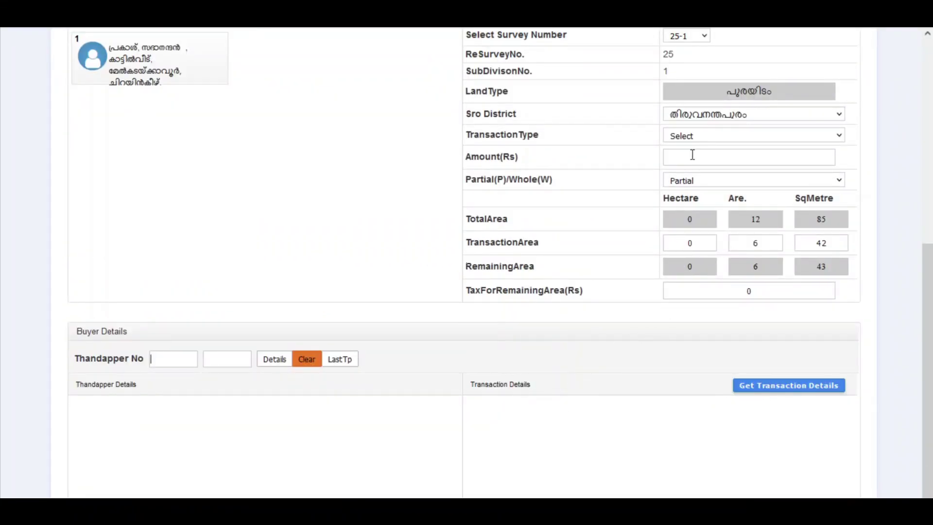
Step: Set transaction type to സർവേ അദാലത്ത് and load the transaction details, showing PV 975/2021
click(804, 387)
click(573, 303)
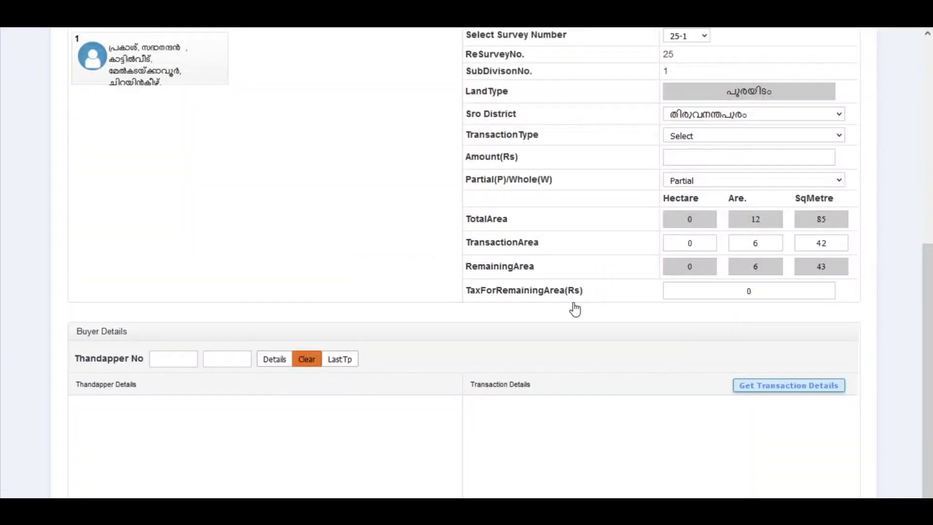
click(733, 136)
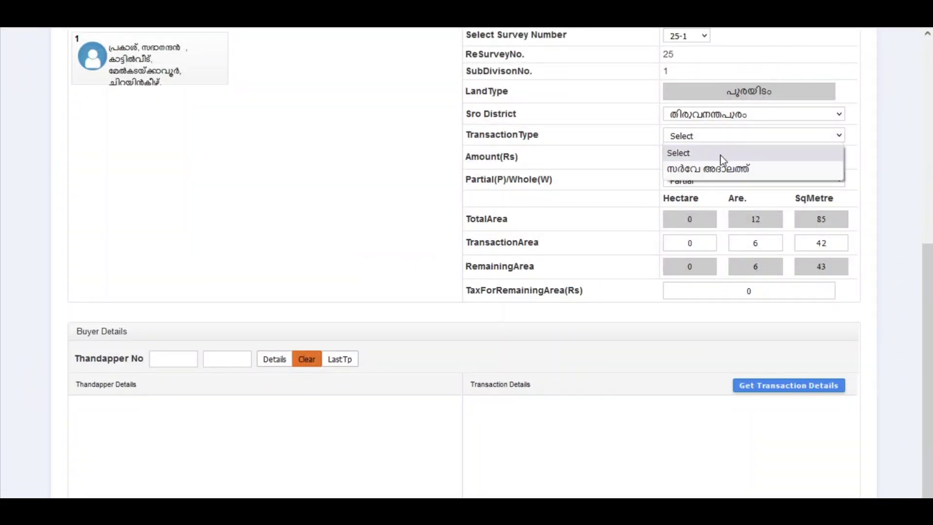
click(722, 164)
click(798, 469)
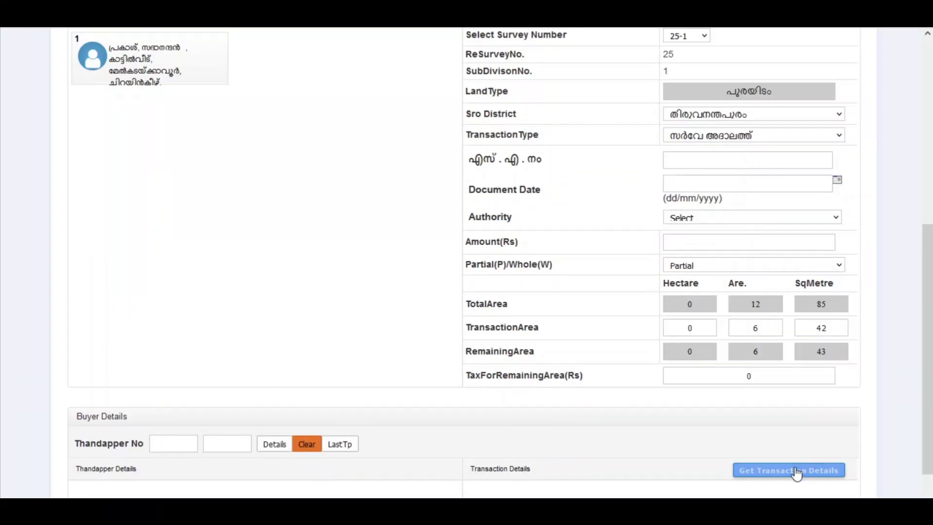
scroll(640, 372, down, 8)
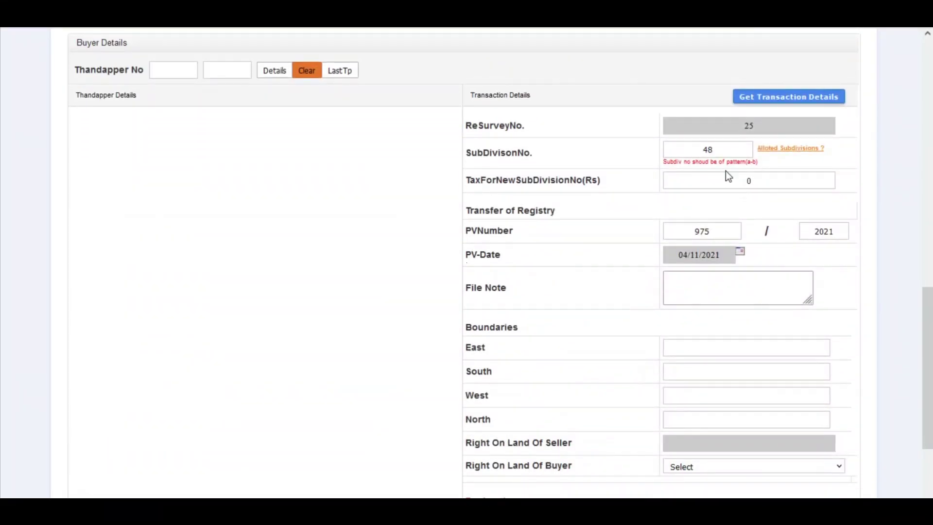
scroll(771, 313, up, 8)
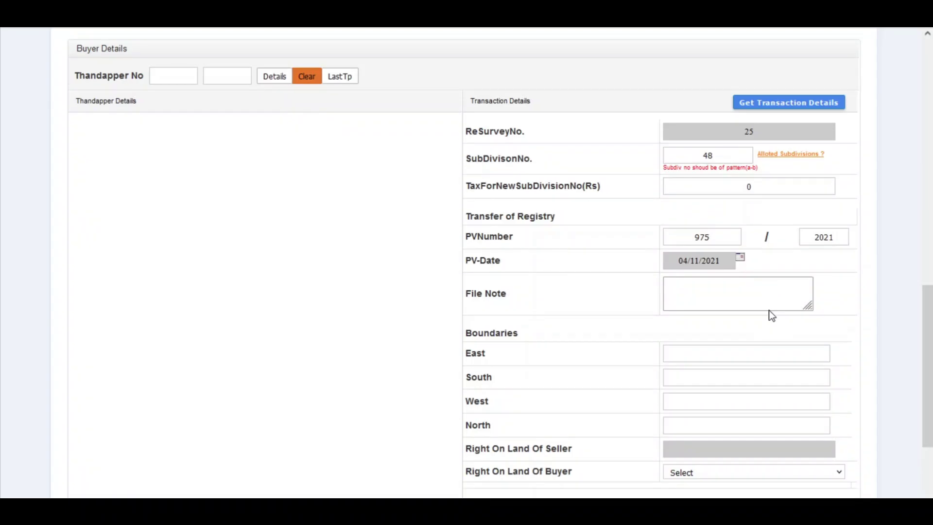
scroll(770, 310, up, 5)
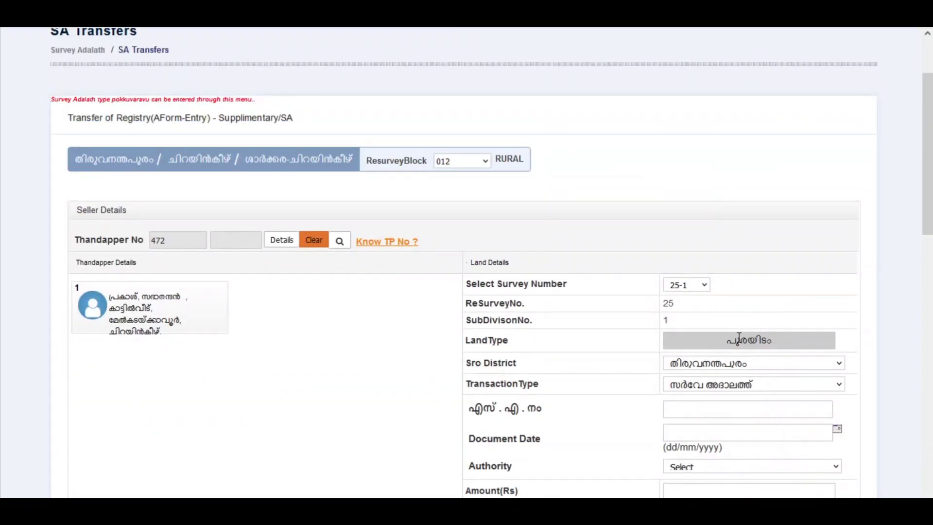
scroll(739, 339, down, 10)
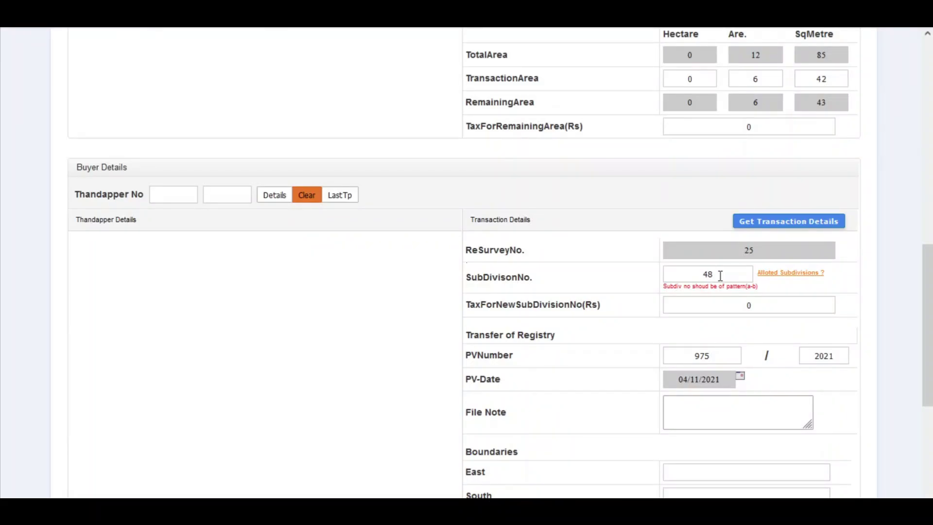
scroll(760, 421, down, 10)
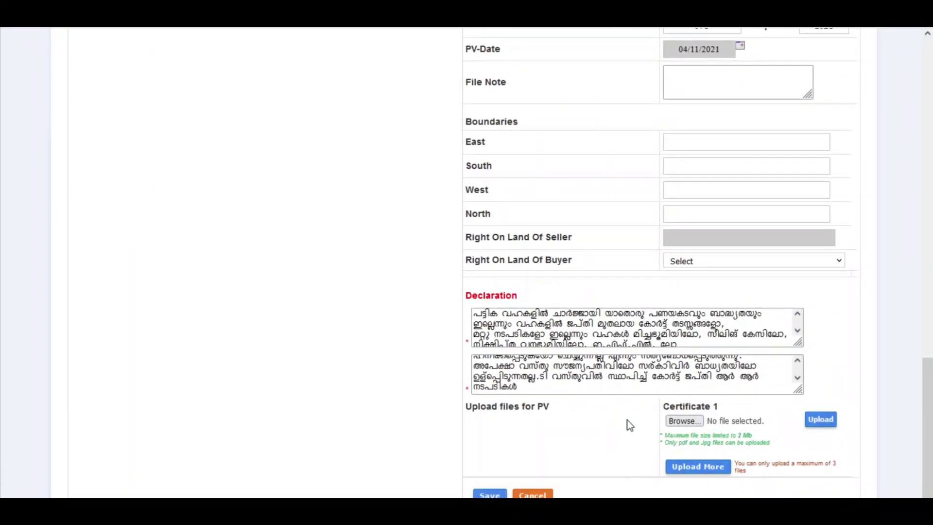
scroll(627, 425, up, 20)
scroll(618, 411, up, 5)
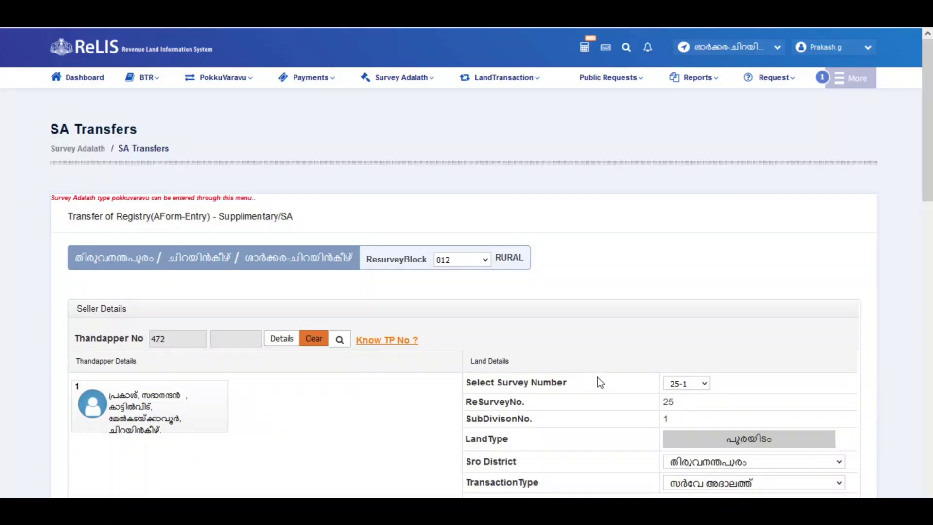
scroll(547, 317, down, 4)
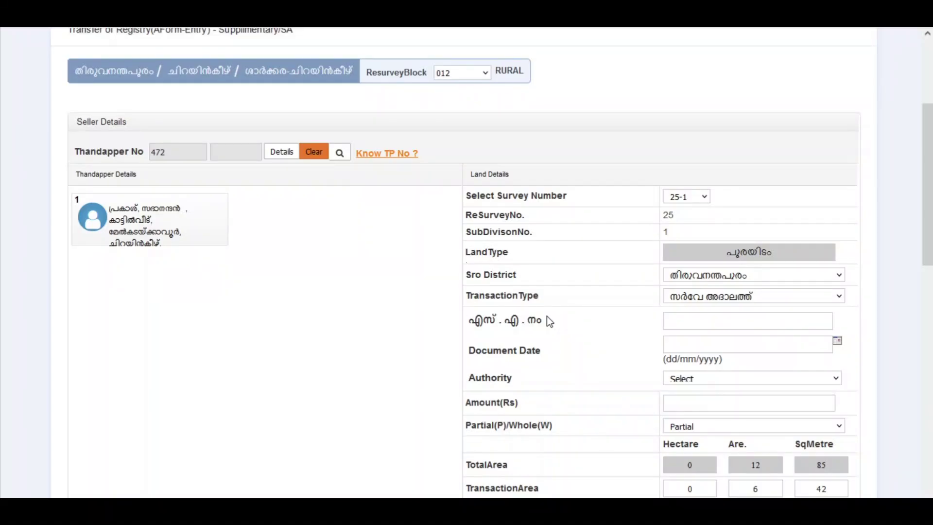
scroll(417, 321, down, 8)
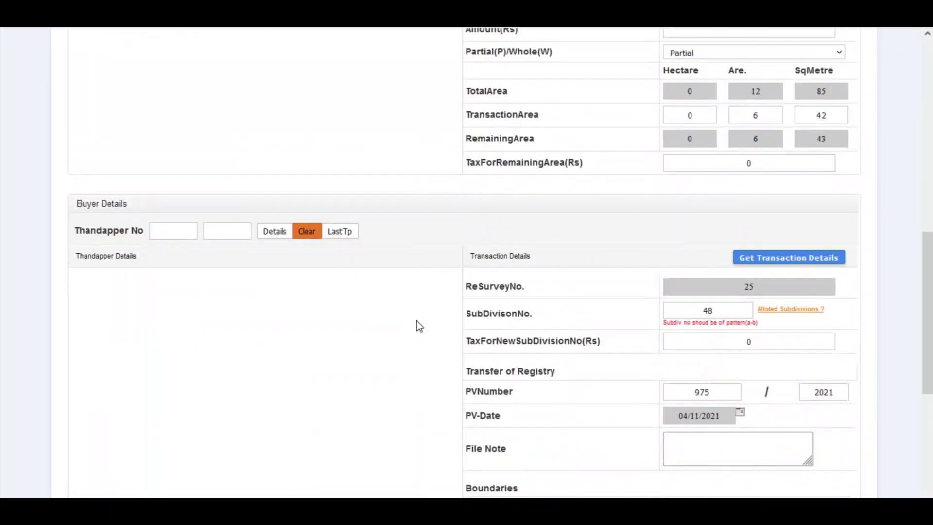
scroll(366, 304, up, 7)
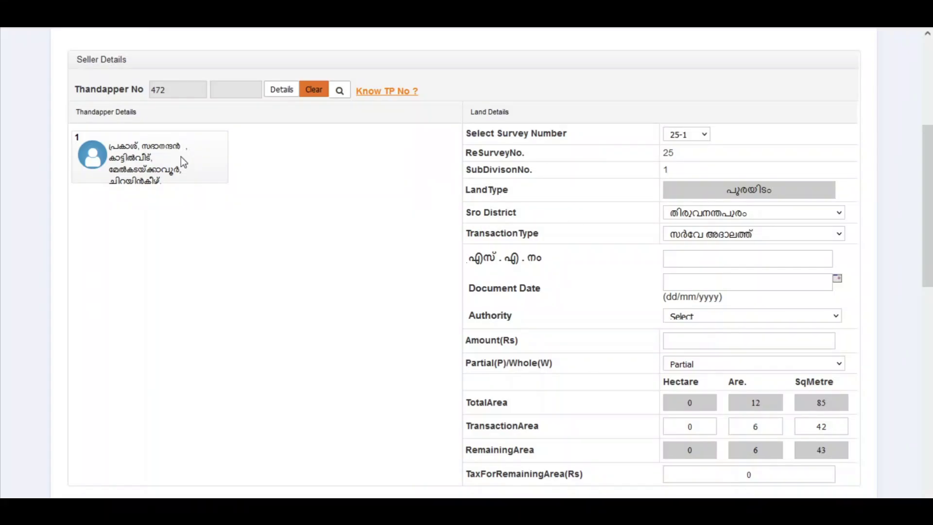
scroll(246, 258, up, 4)
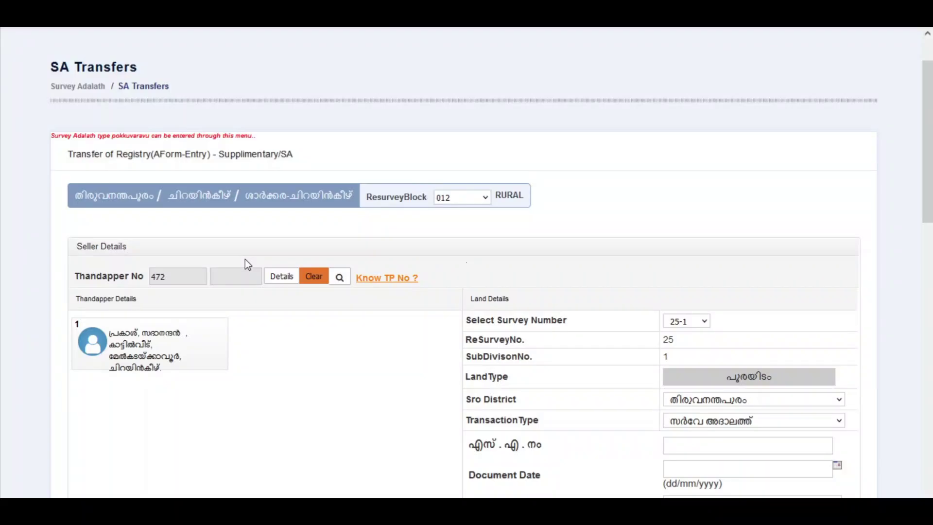
scroll(389, 363, down, 16)
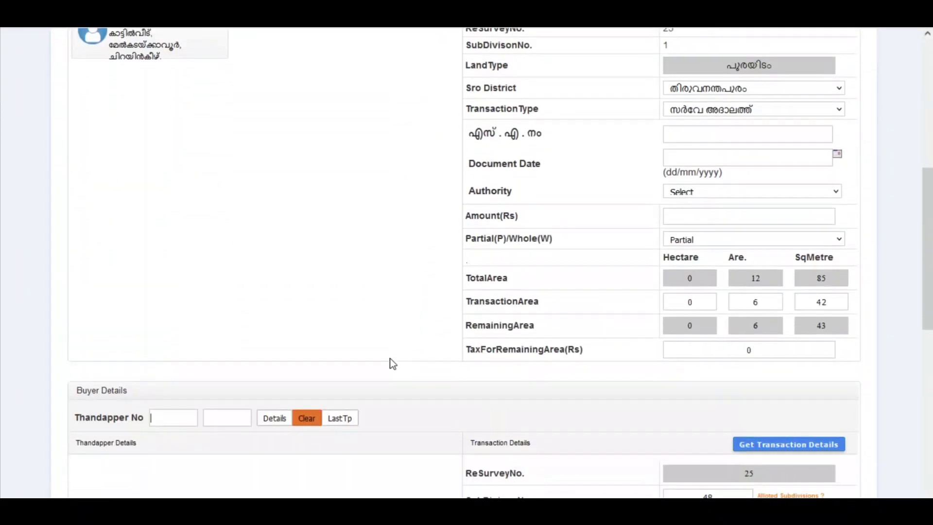
scroll(393, 363, down, 2)
scroll(393, 363, up, 18)
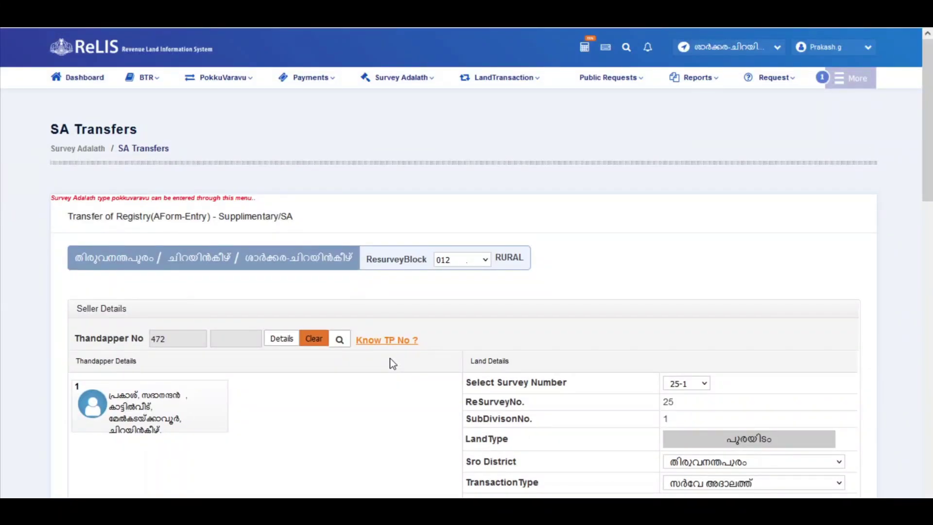
Step: Browse the Survey Adalath and Payments menus, then bring up the Land Transaction options
click(402, 79)
mouse_move(427, 86)
click(321, 84)
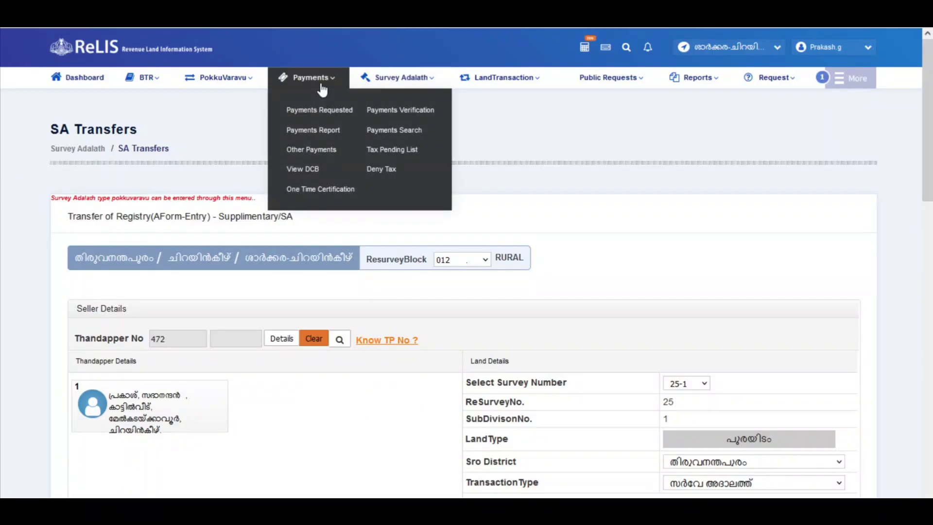
click(417, 84)
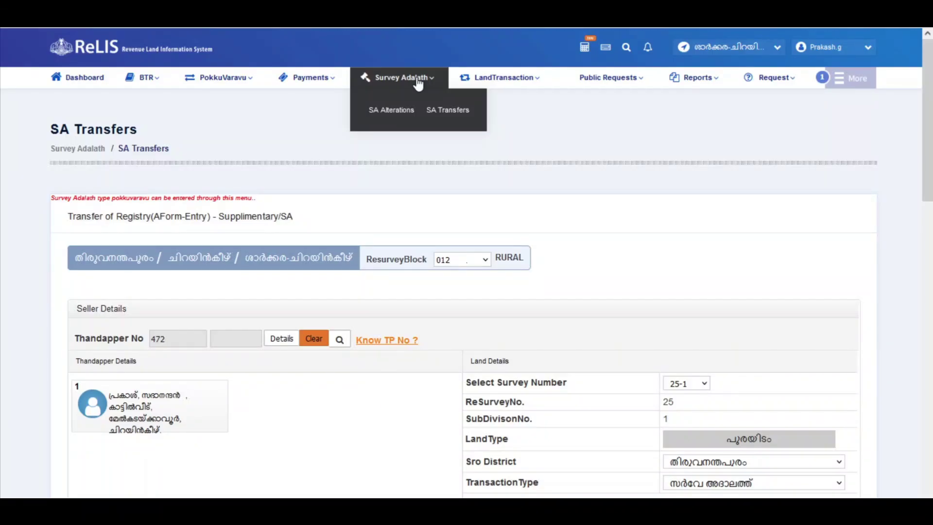
click(534, 83)
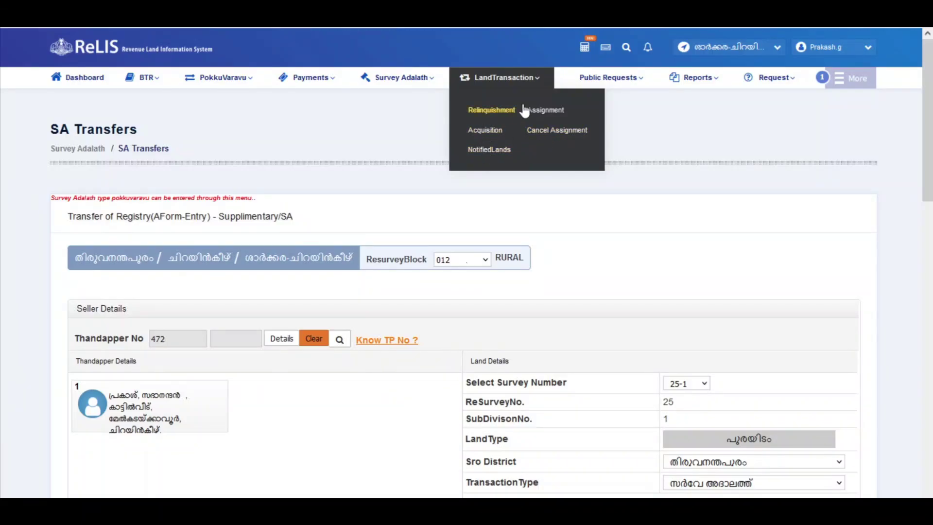
Step: Open the Land Relinquishment page and select resurvey block 012
click(484, 110)
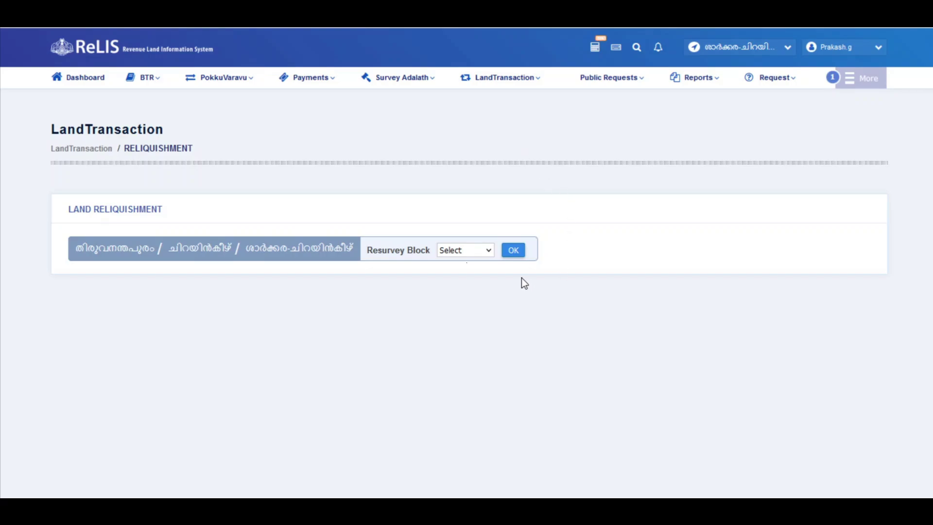
click(474, 249)
click(473, 281)
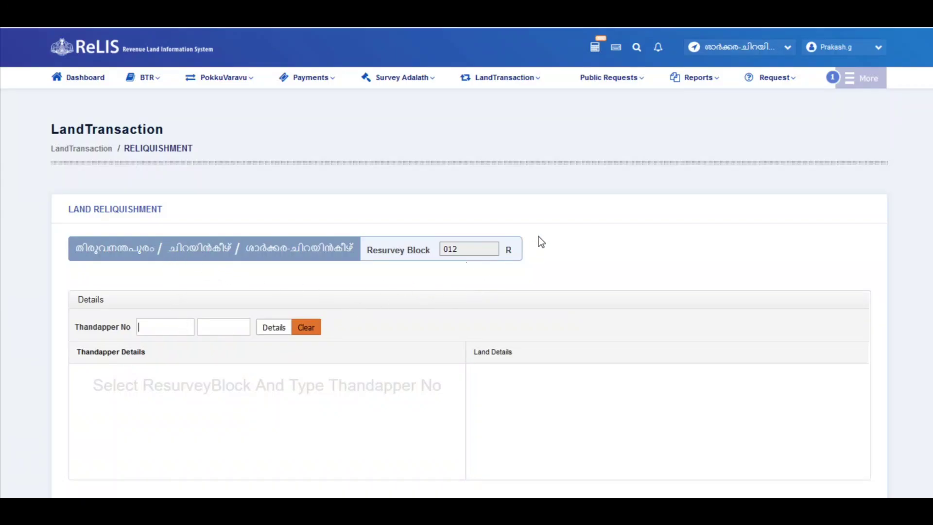
Step: Load thandapper 45's details and choose survey subdivision 4-5 as a Whole relinquishment
text(45)
click(273, 327)
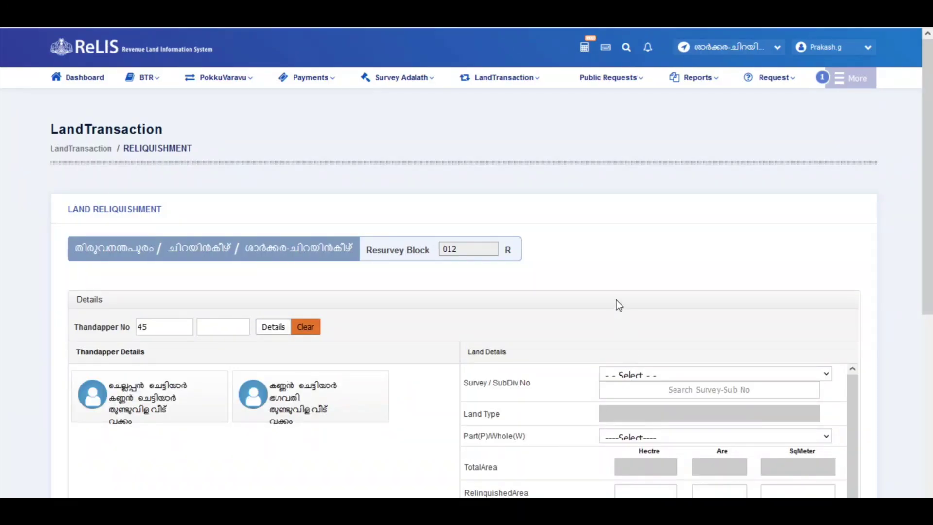
scroll(616, 299, down, 3)
click(672, 249)
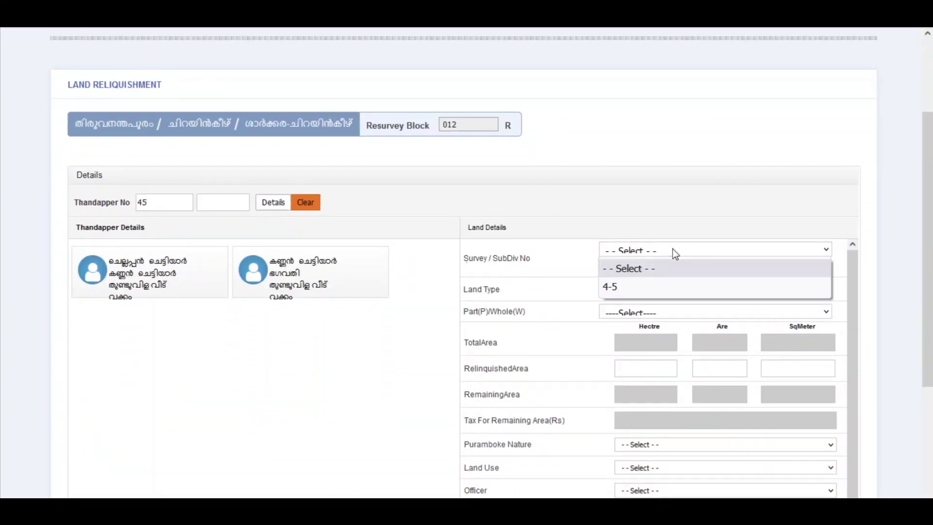
click(666, 286)
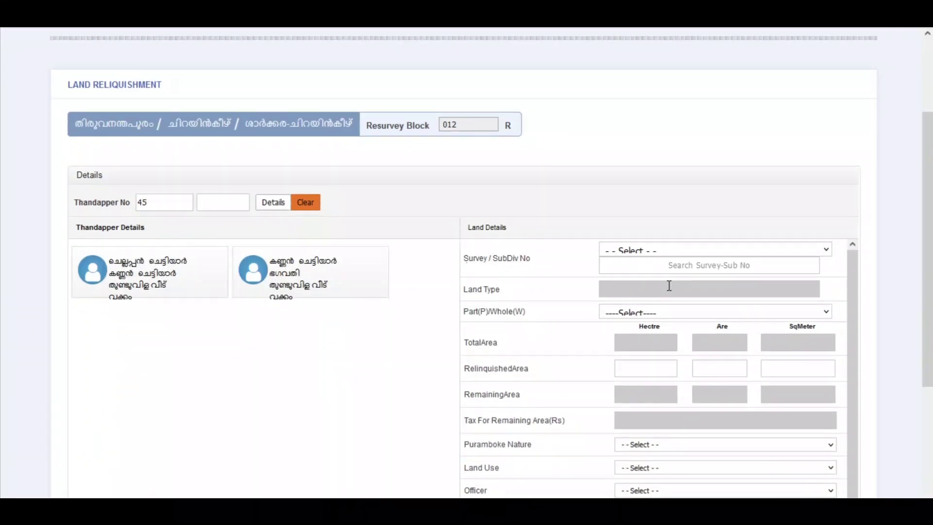
click(654, 313)
click(646, 365)
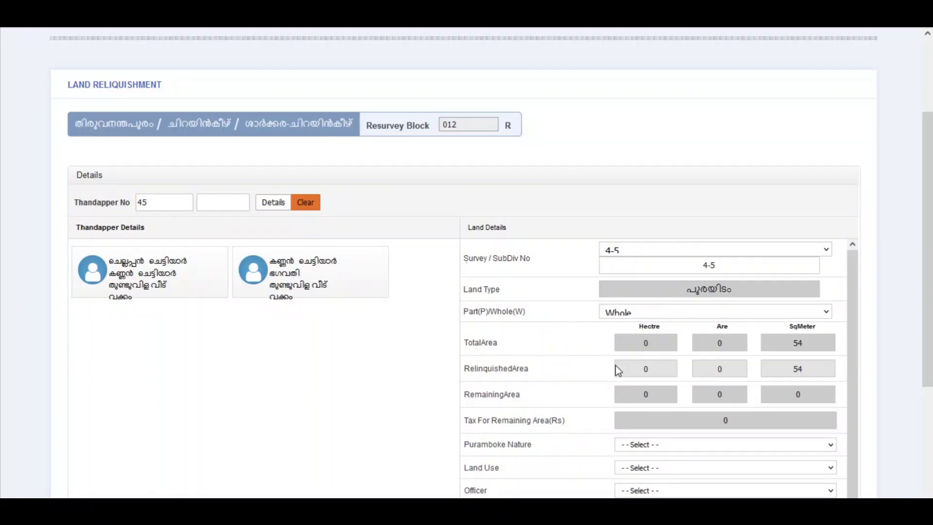
Step: Set Puramboke Nature to 12.കുളം, leaving the land use and officer choices unchanged
scroll(555, 411, down, 1)
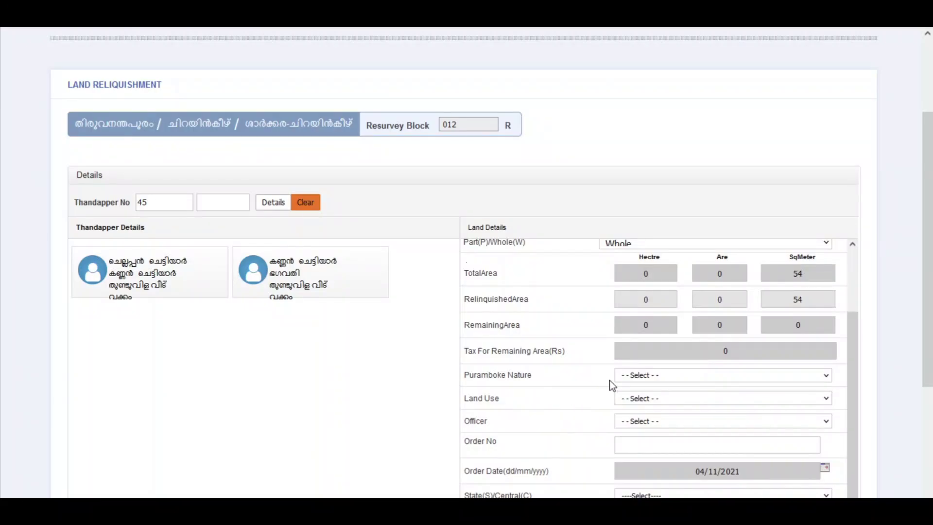
click(664, 376)
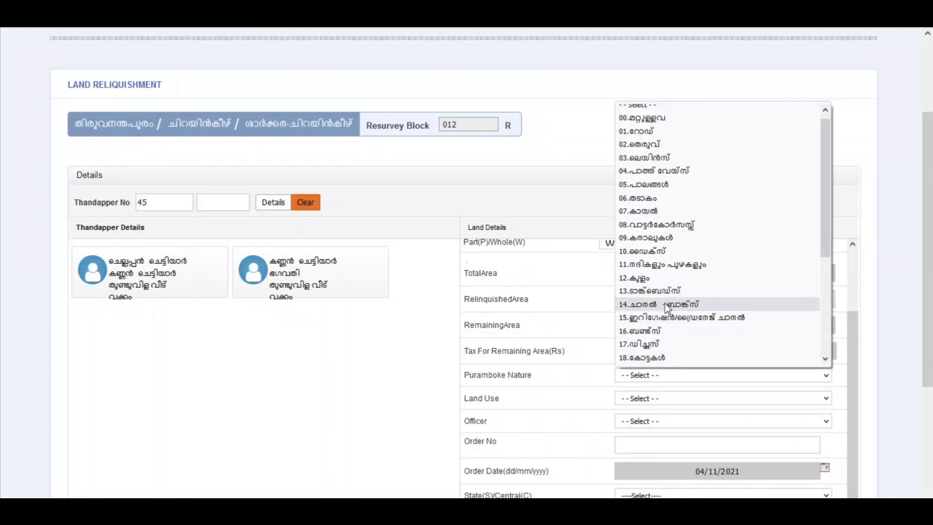
click(649, 280)
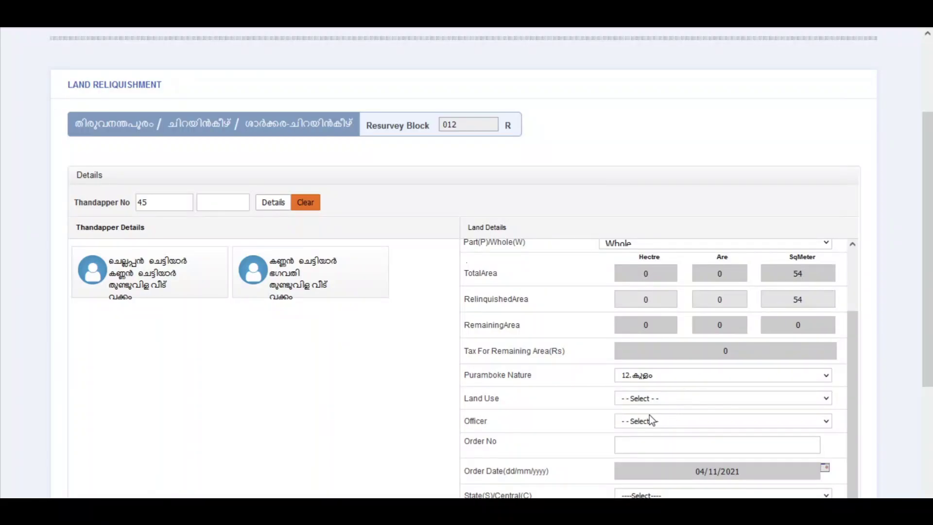
click(670, 397)
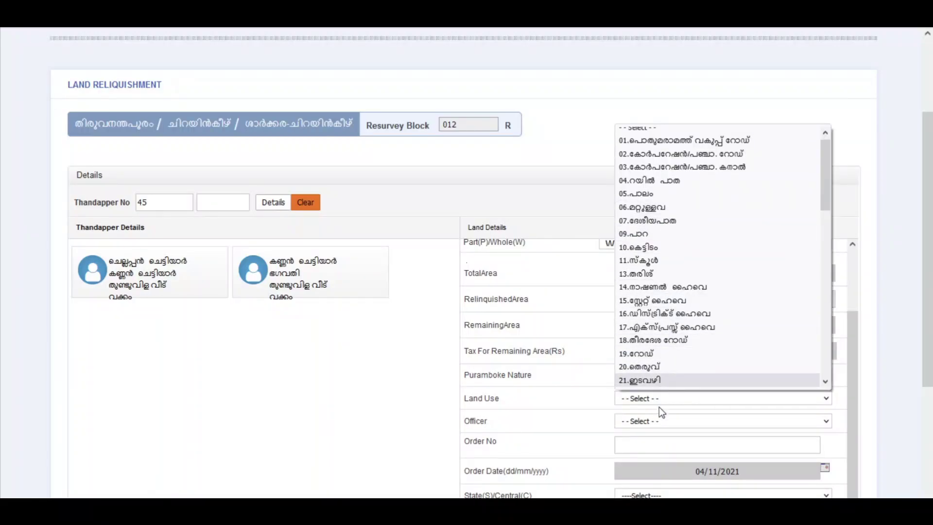
click(551, 435)
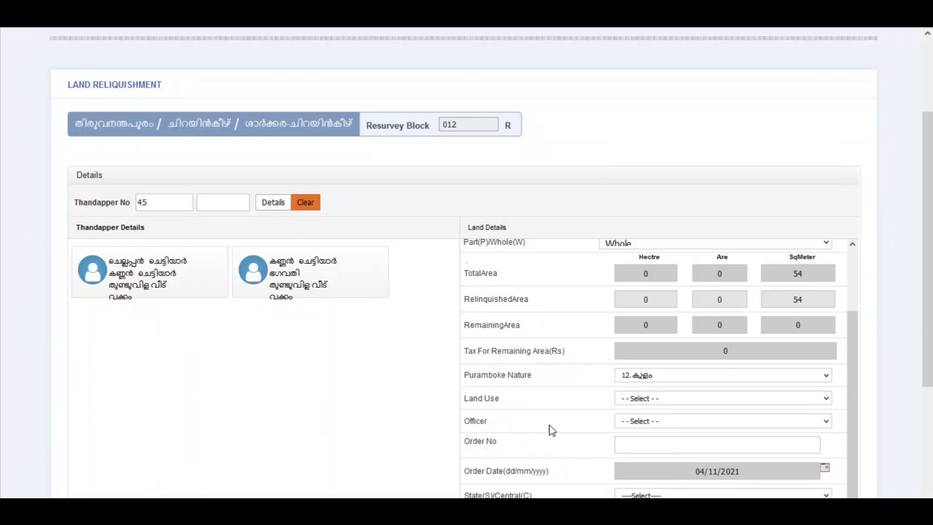
click(661, 421)
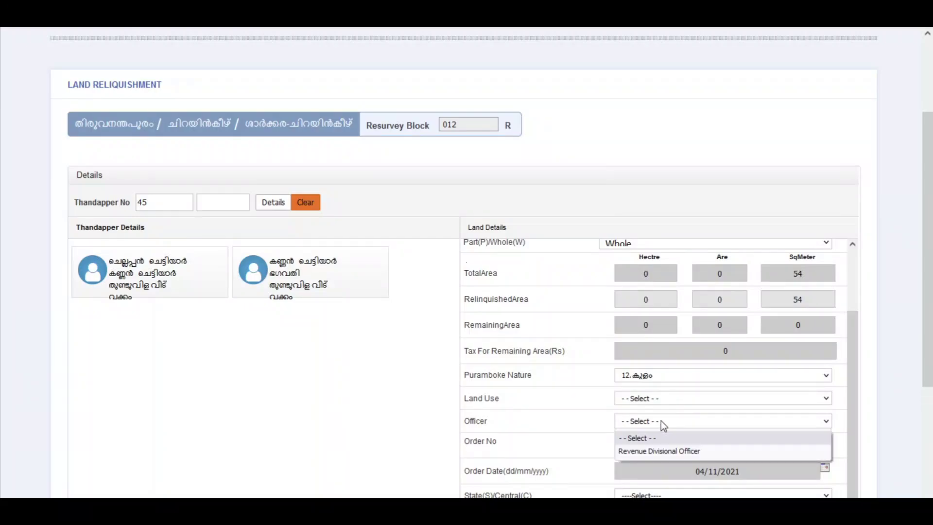
click(583, 421)
scroll(585, 418, down, 5)
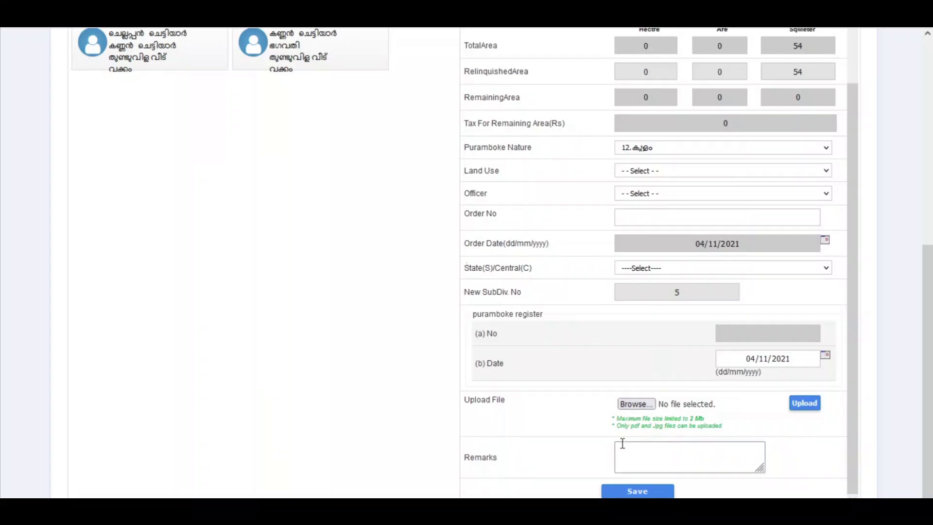
Step: Return to the top of the filled relinquishment form and show the Land Transaction options
scroll(386, 373, up, 9)
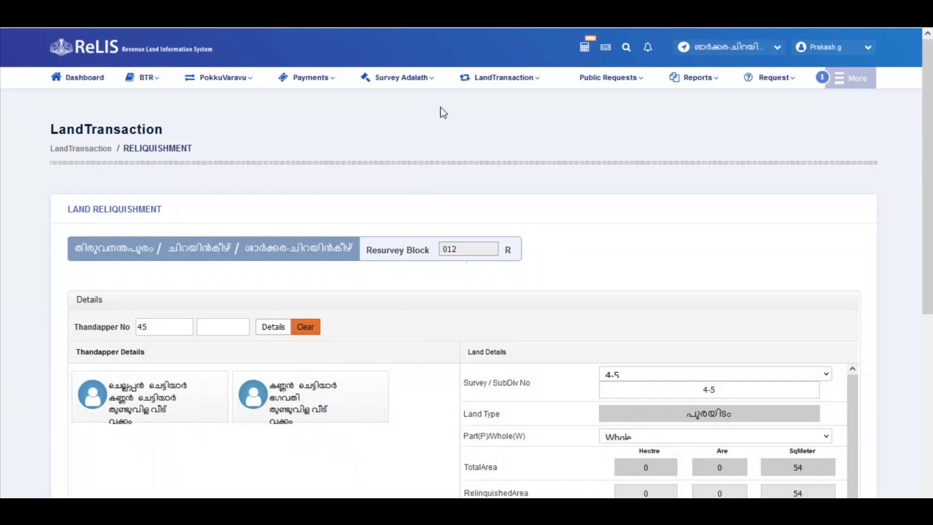
click(500, 78)
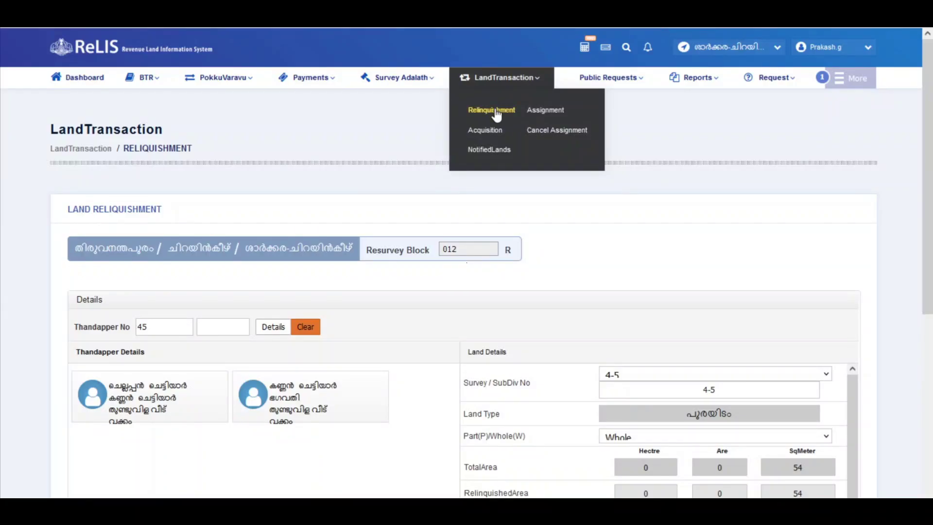
Step: Open the Land Assignment page and select resurvey block 012
click(547, 116)
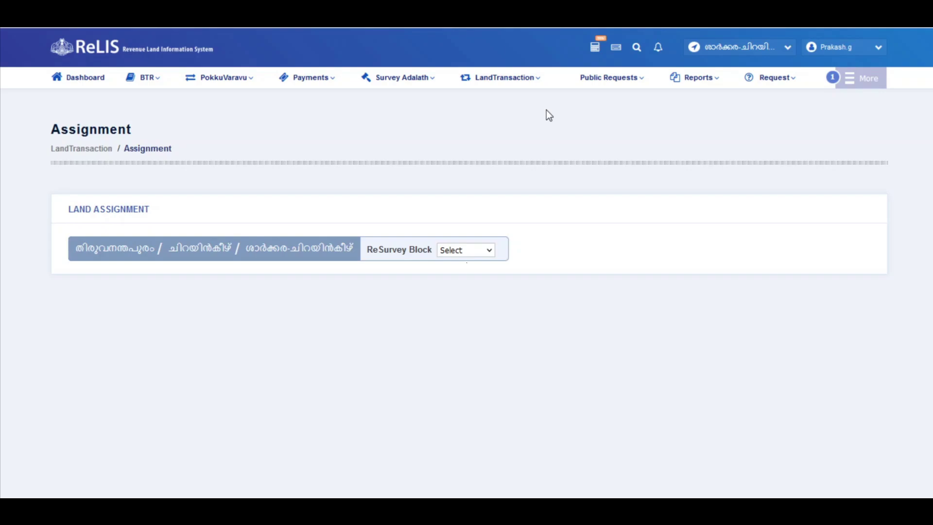
click(471, 250)
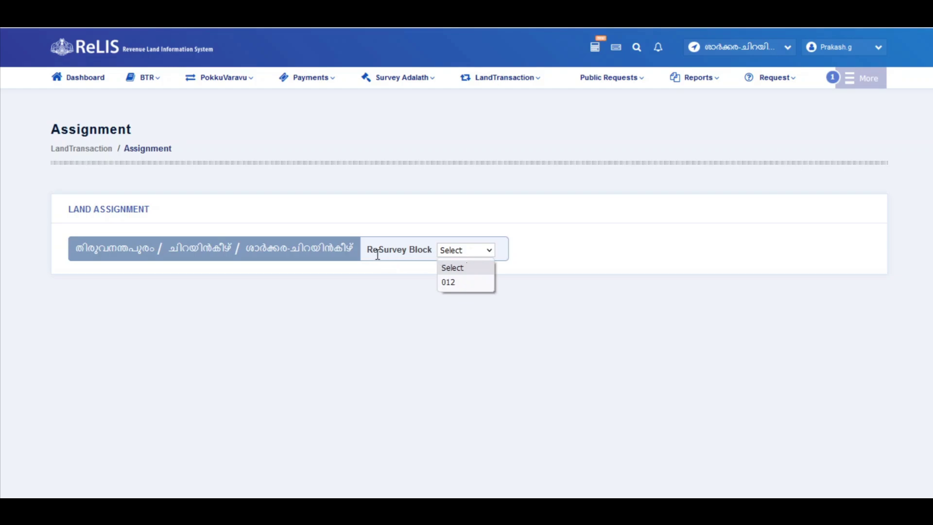
click(459, 284)
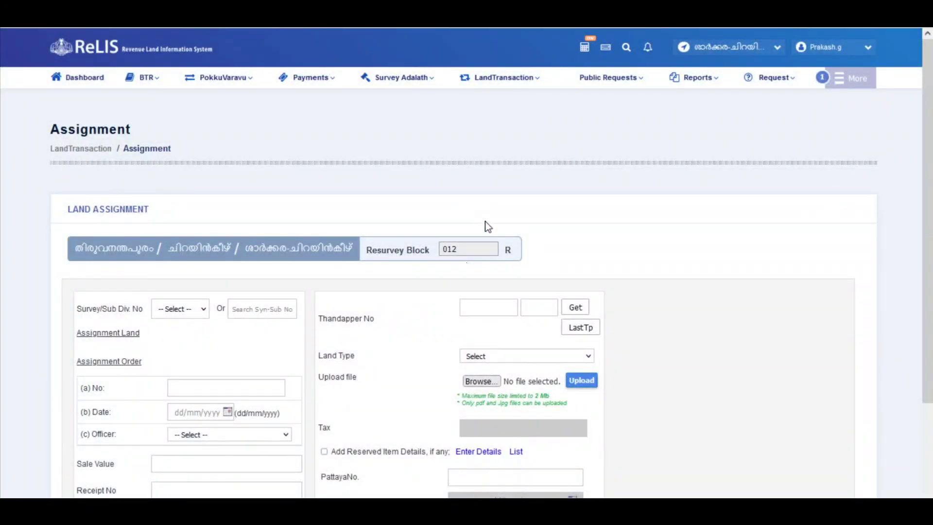
Step: Choose survey subdivision 10-10 as a Whole transaction and acknowledge the whole-transaction notice
scroll(369, 343, down, 2)
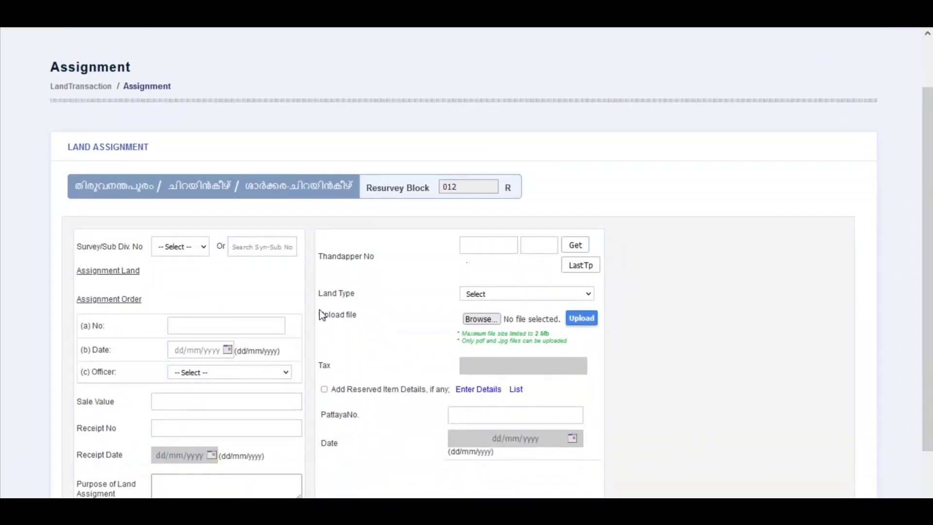
click(183, 247)
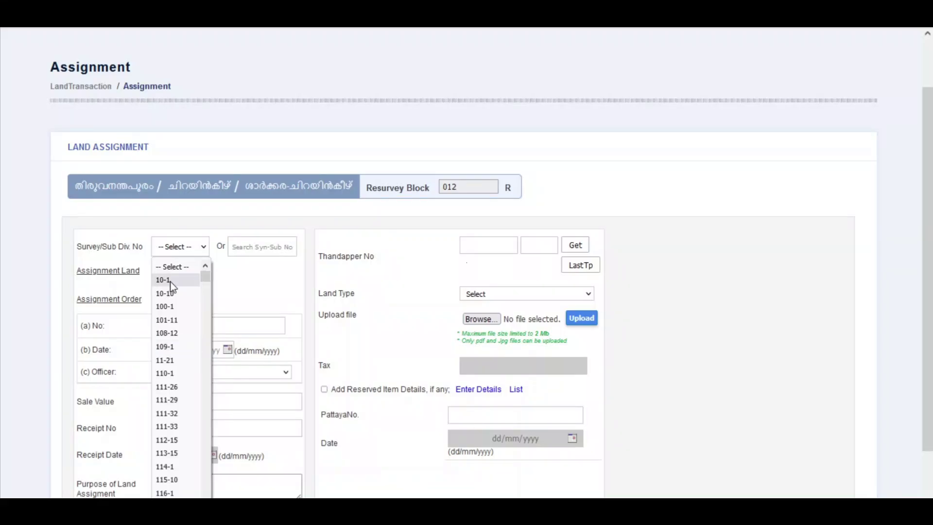
click(166, 293)
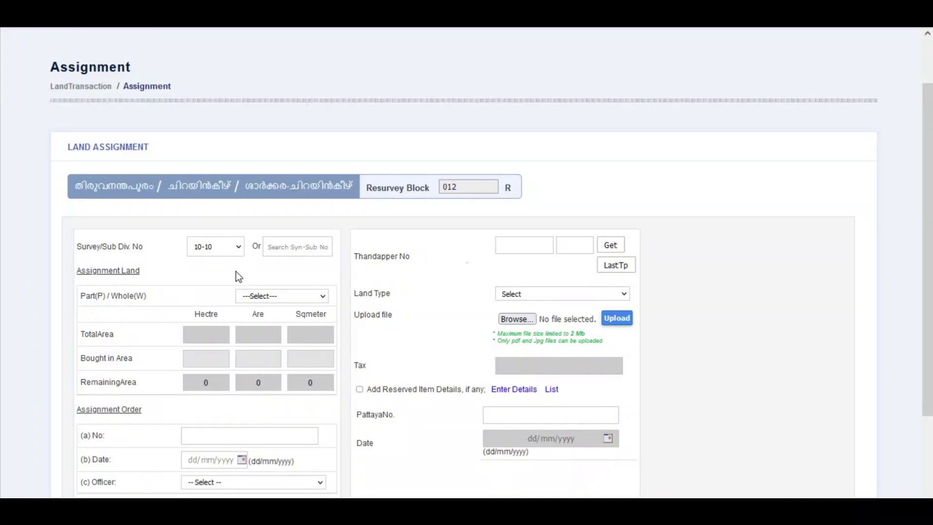
click(270, 295)
click(272, 325)
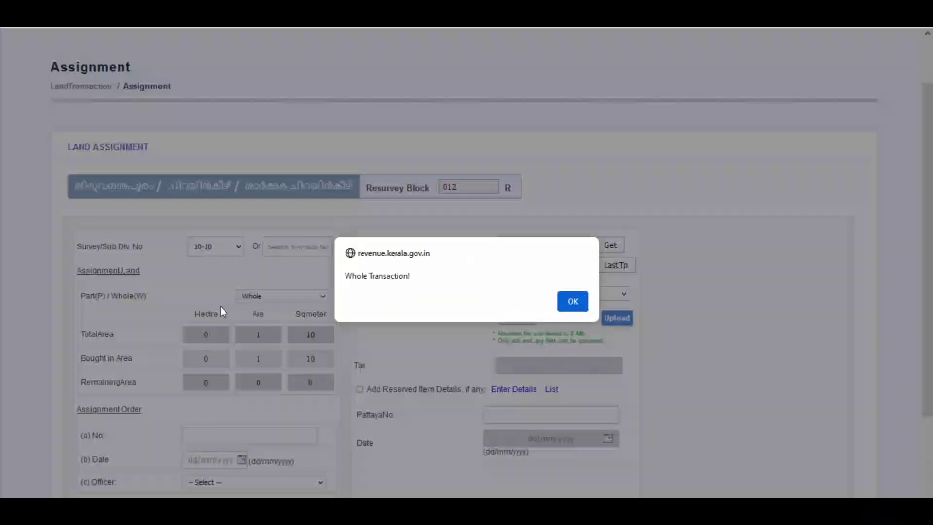
click(569, 302)
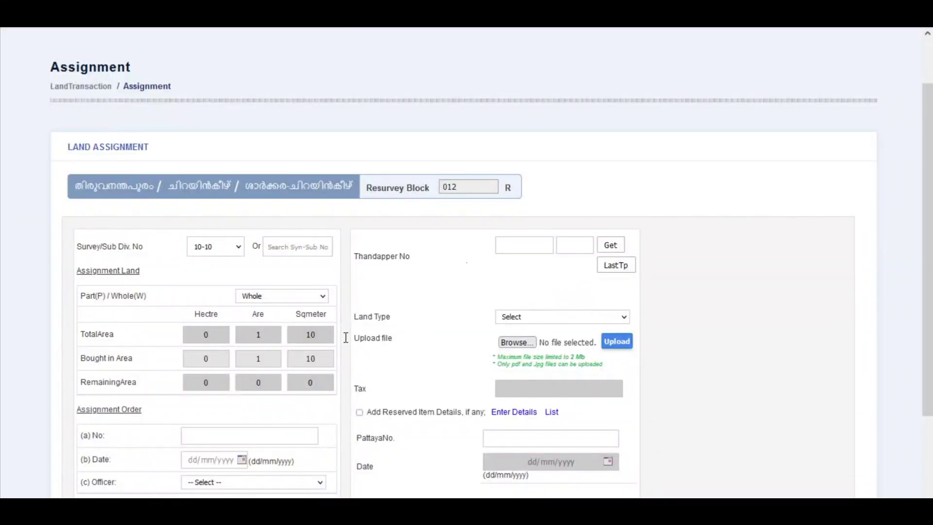
Step: Review the Assignment form and its Land Type options without choosing, then reopen Land Transaction
scroll(287, 413, down, 3)
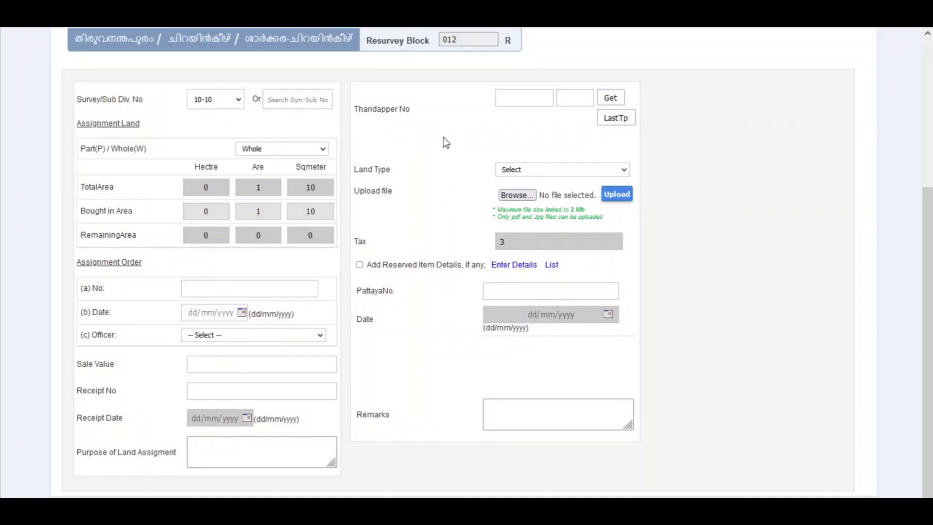
scroll(444, 137, up, 3)
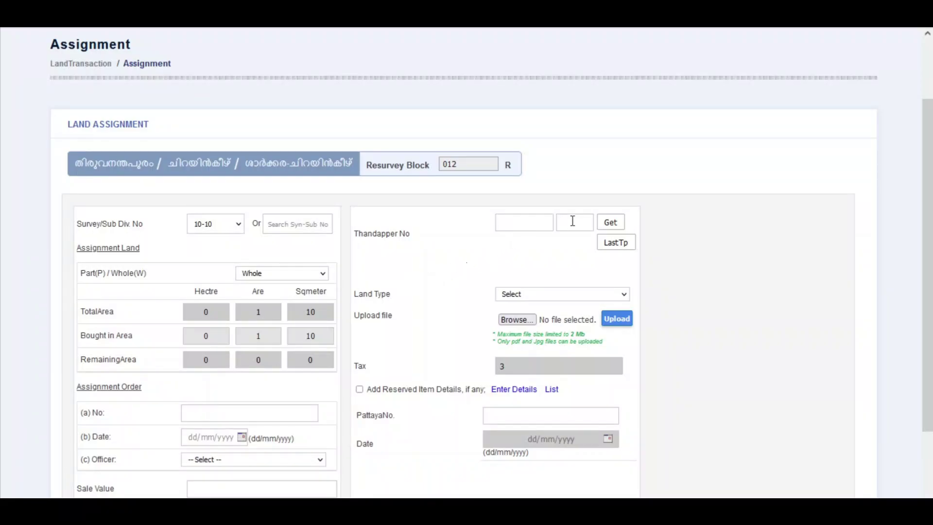
scroll(451, 299, down, 1)
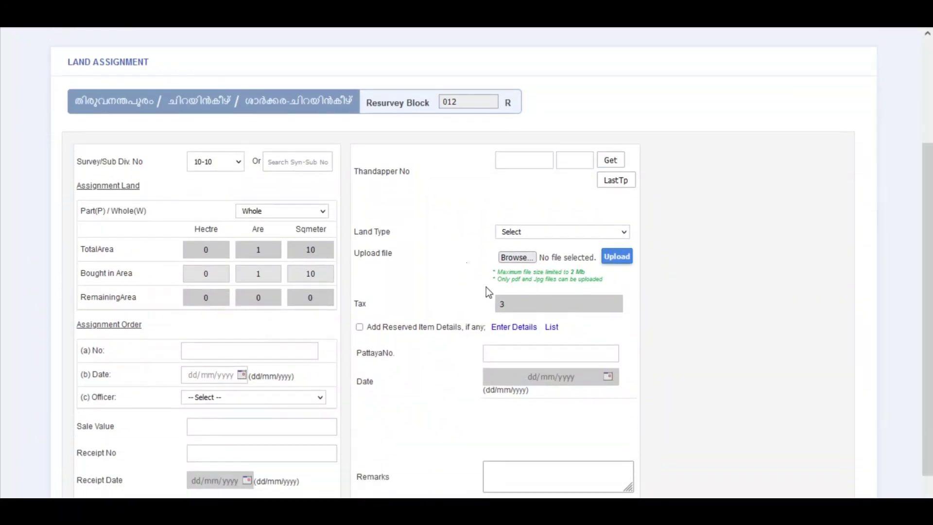
click(544, 233)
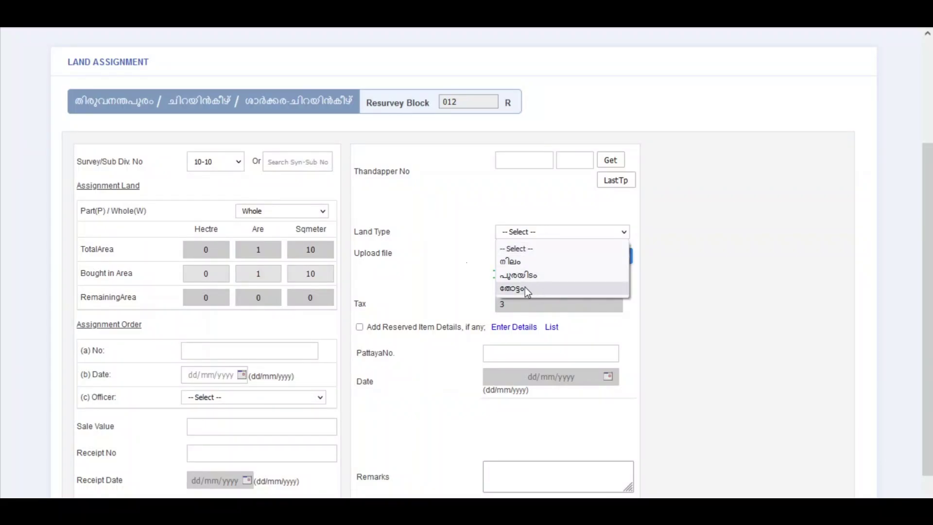
click(454, 198)
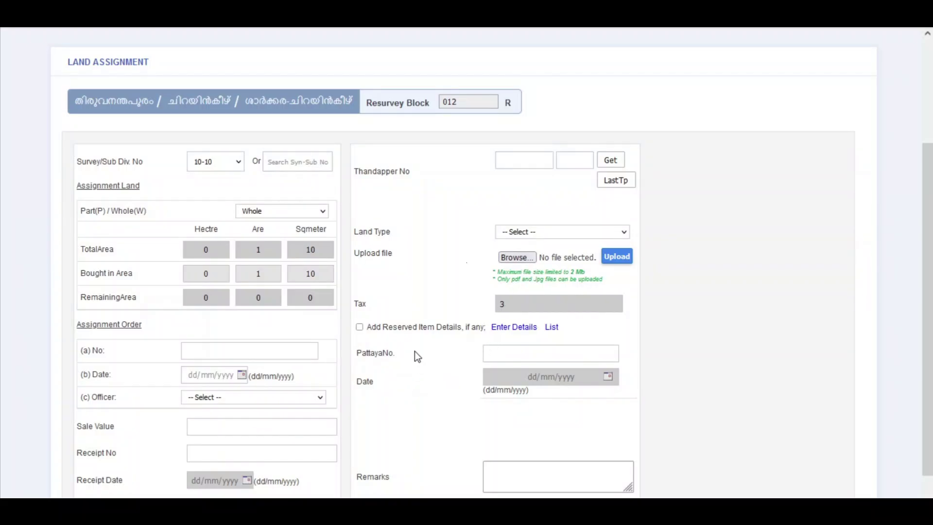
scroll(470, 369, down, 2)
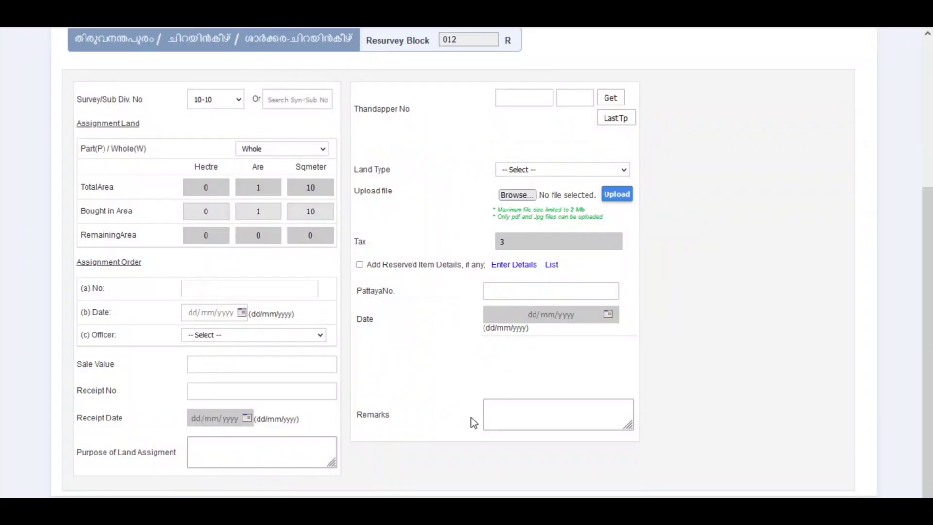
scroll(413, 413, up, 5)
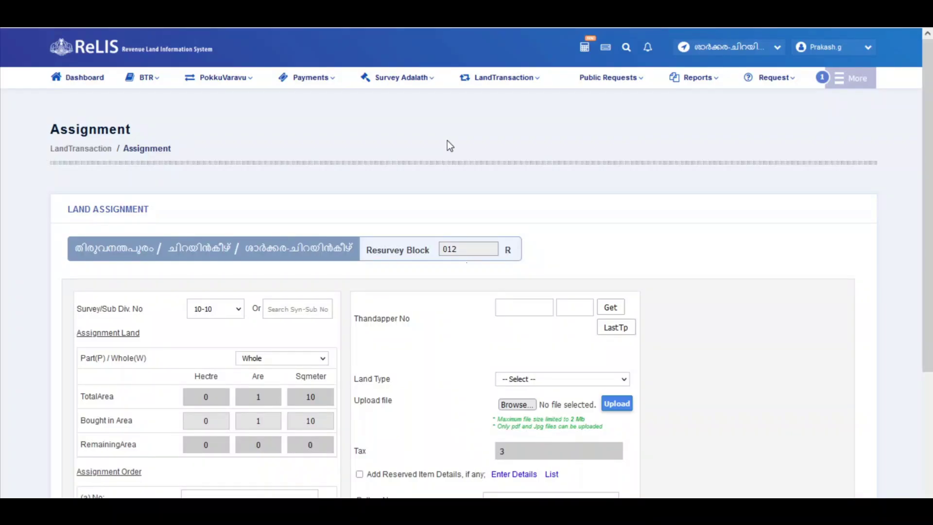
click(510, 80)
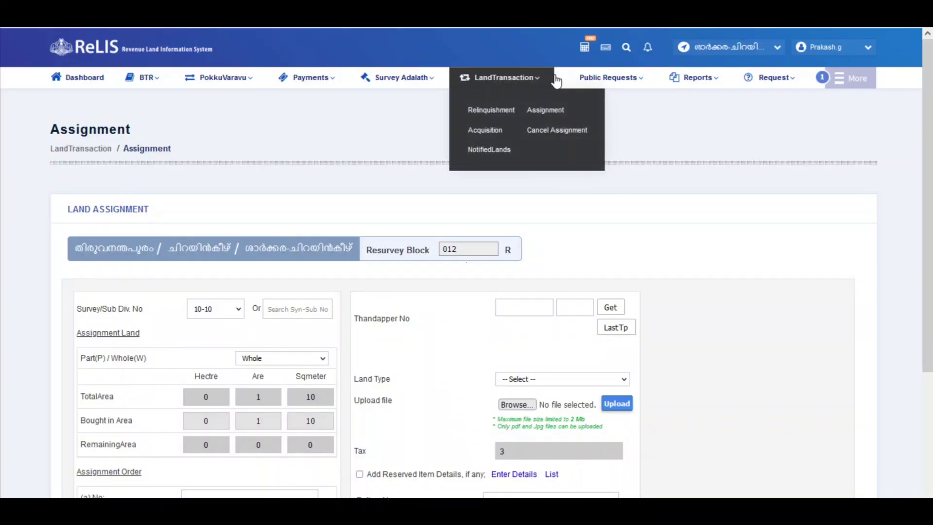
Step: Open Land Acquisition for resurvey block 012 and fetch the holders of thandapper 25
click(487, 130)
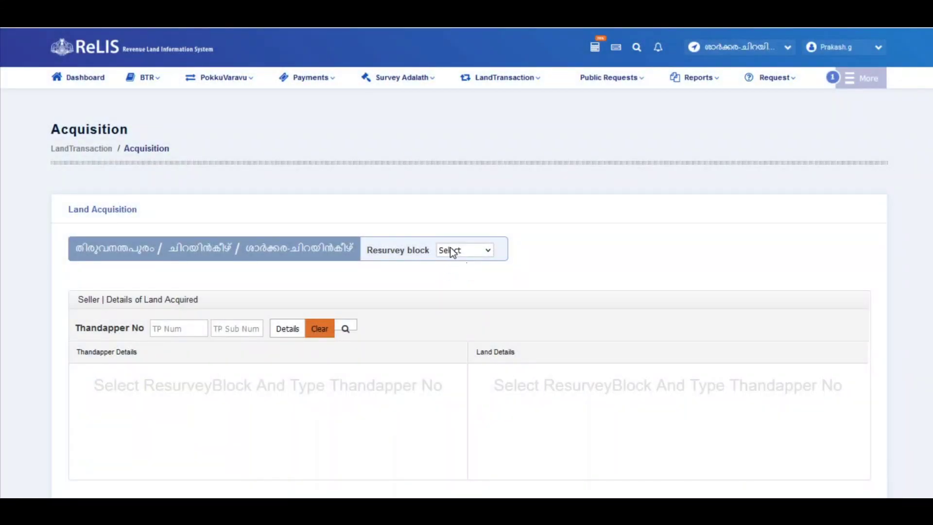
click(452, 251)
click(468, 283)
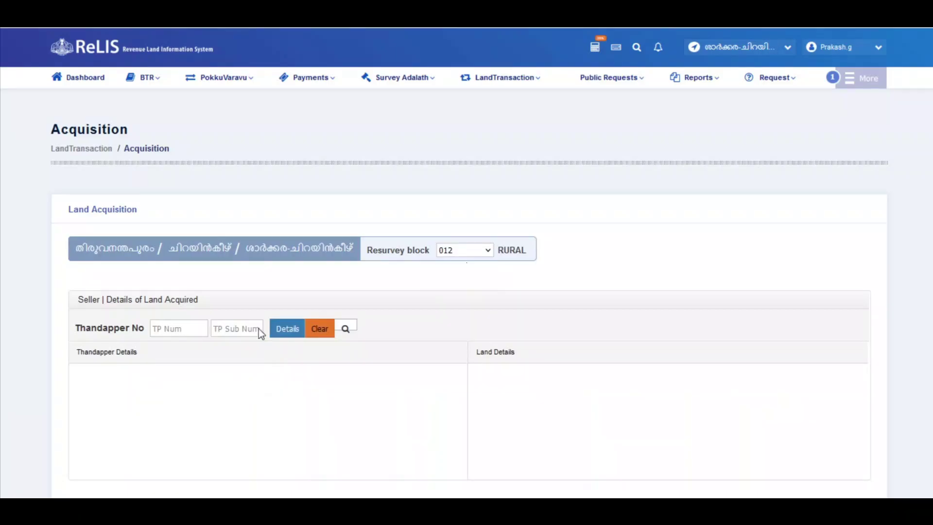
click(174, 332)
text(25)
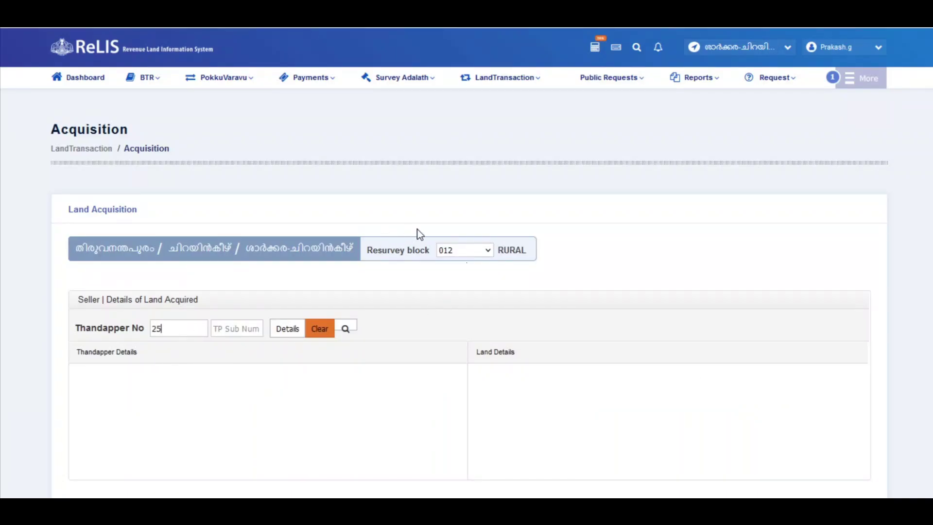
click(287, 329)
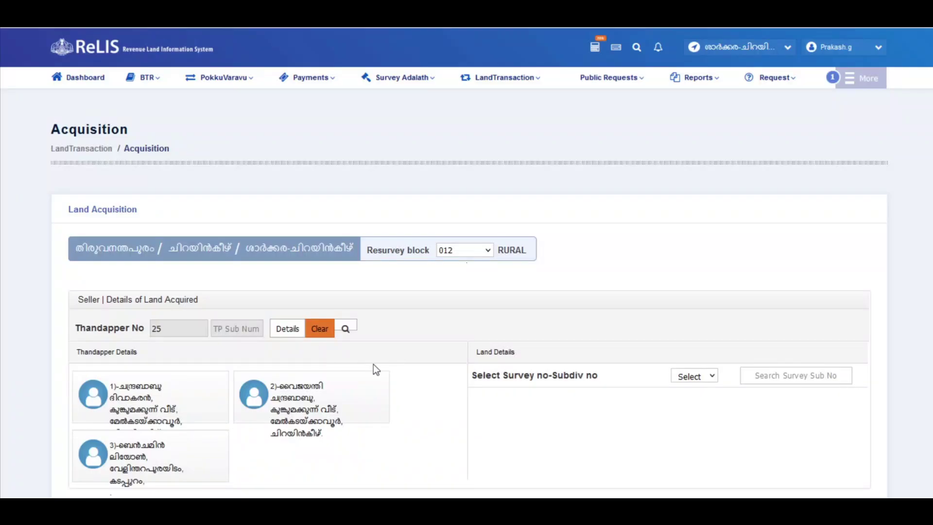
Step: Check the survey subdivision list, then clear the lookup and delete thandapper number 25
click(692, 375)
click(696, 389)
click(322, 332)
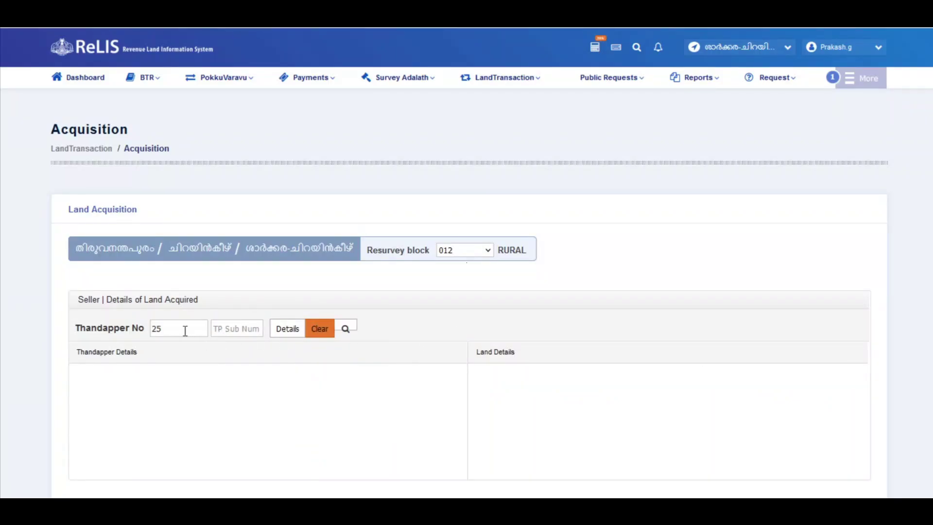
drag(185, 331, 86, 328)
key(BackSpace)
click(505, 77)
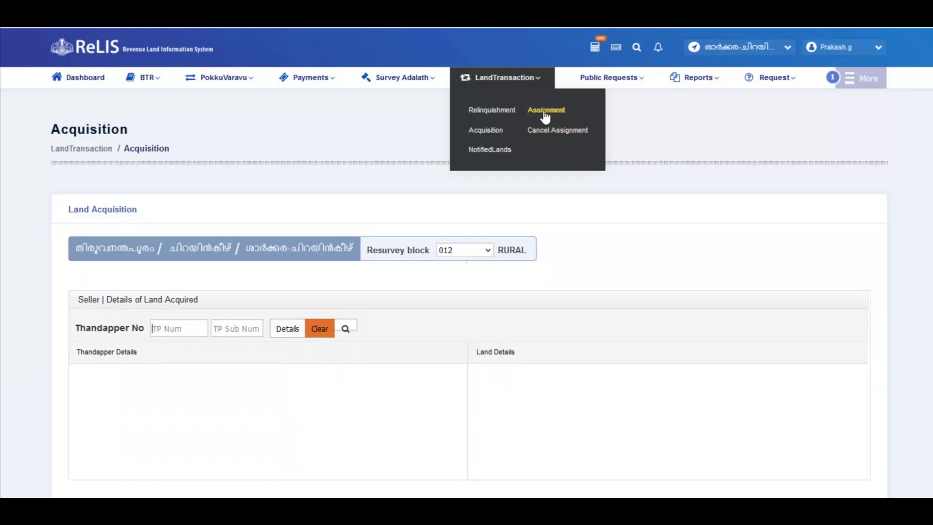
Step: Dismiss the missing-thandapper error, pass through Cancel Assignment, and open Notified Lands
click(555, 131)
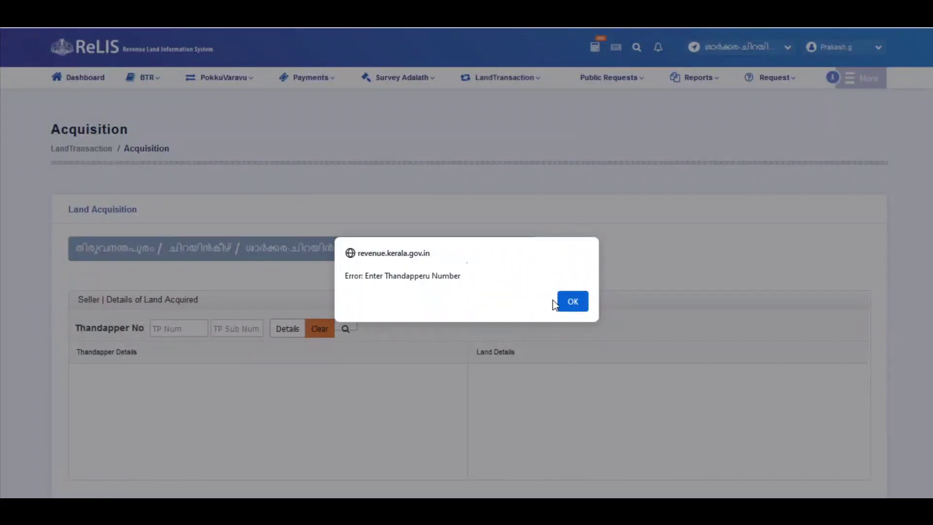
click(568, 300)
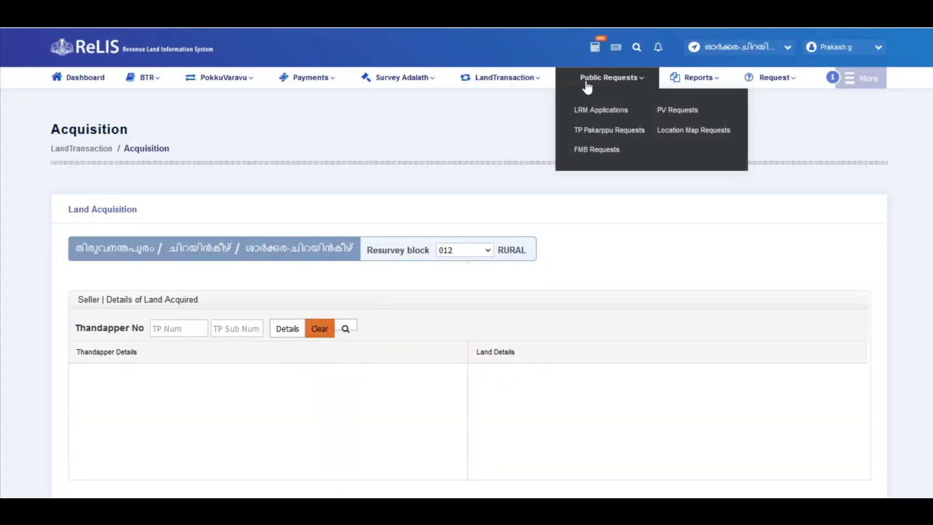
mouse_move(530, 78)
click(555, 130)
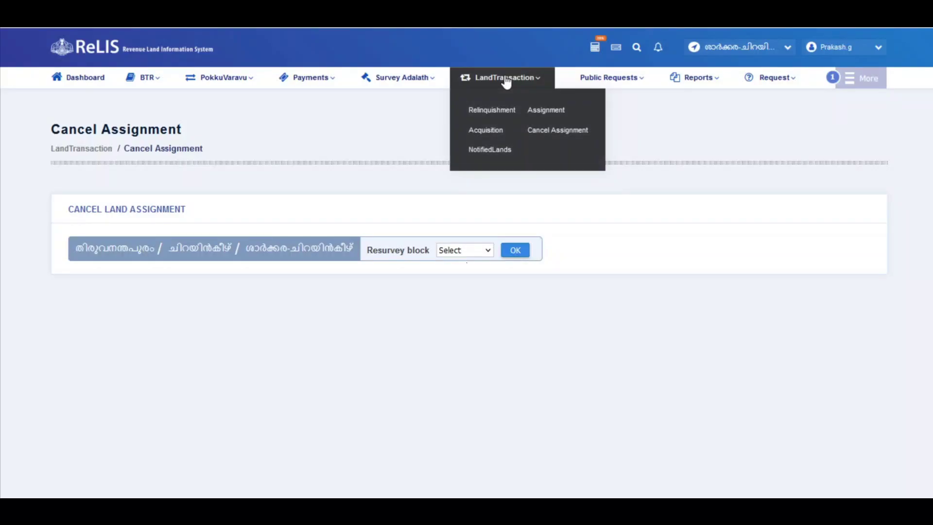
click(479, 150)
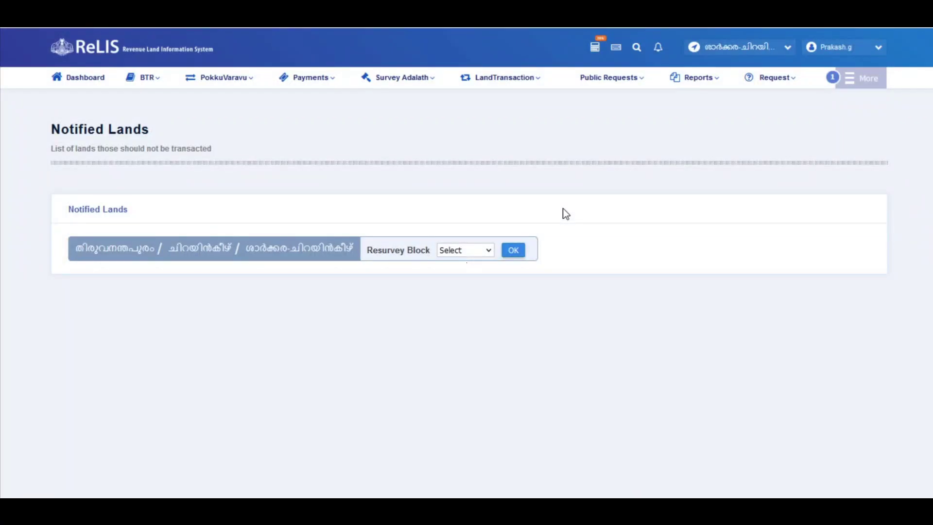
Step: Select resurvey block 012, compare Released and Notified Land Details, and start a new notified-land entry
click(476, 251)
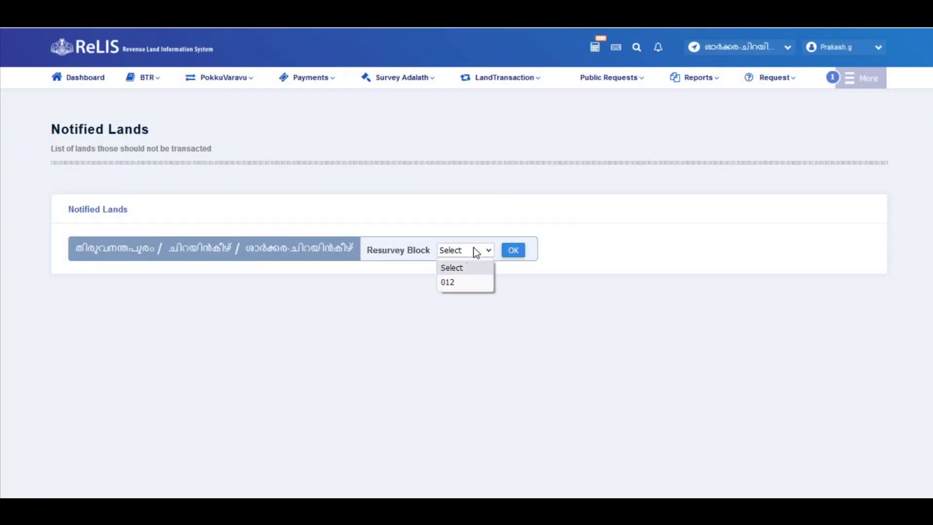
click(465, 283)
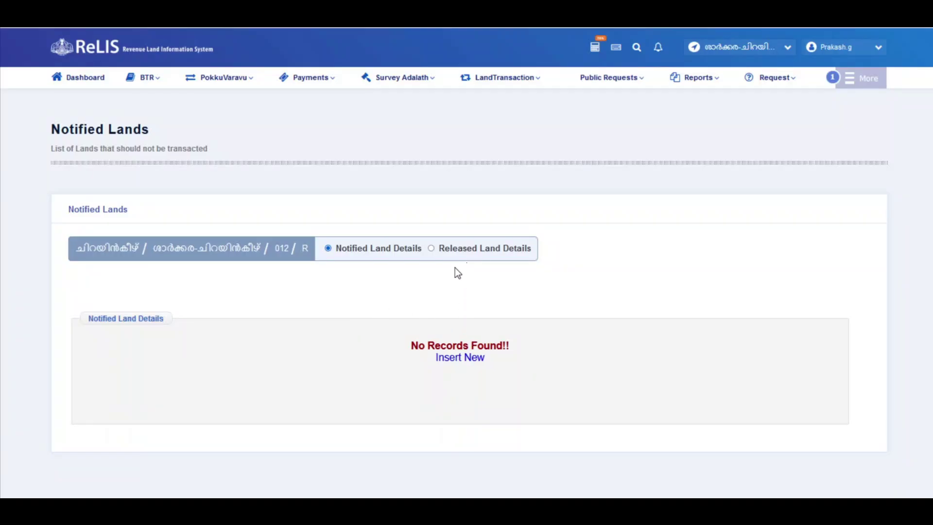
click(431, 250)
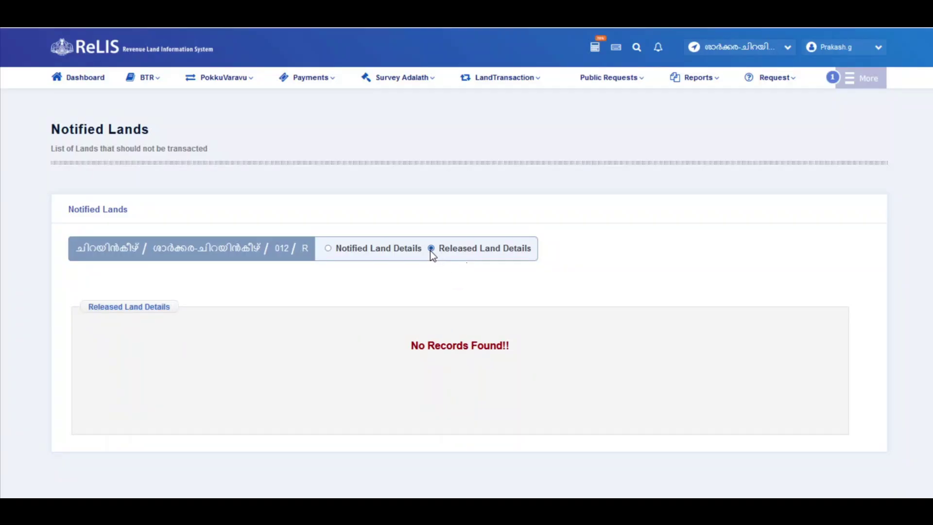
click(328, 249)
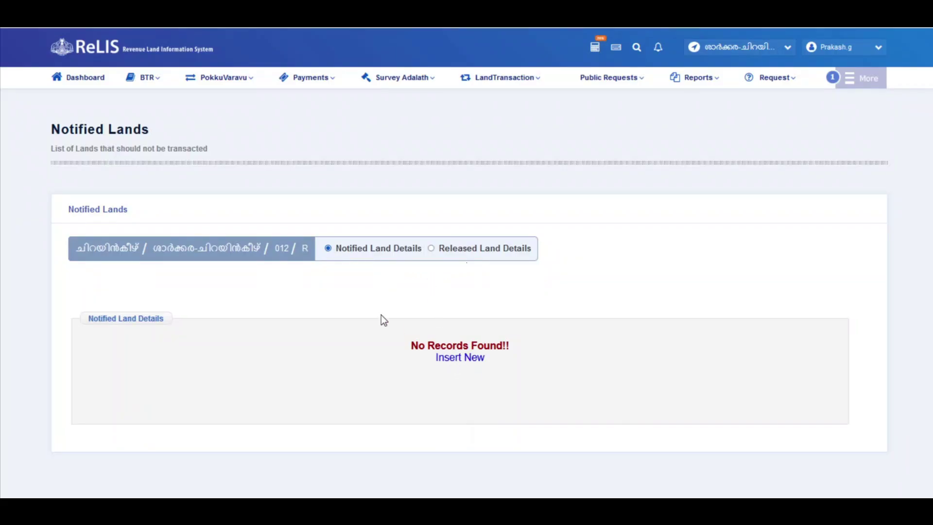
click(462, 359)
Step: Enter survey number 5 and subdivision 1 for the notified land, correcting the invalid first entry
scroll(582, 338, down, 3)
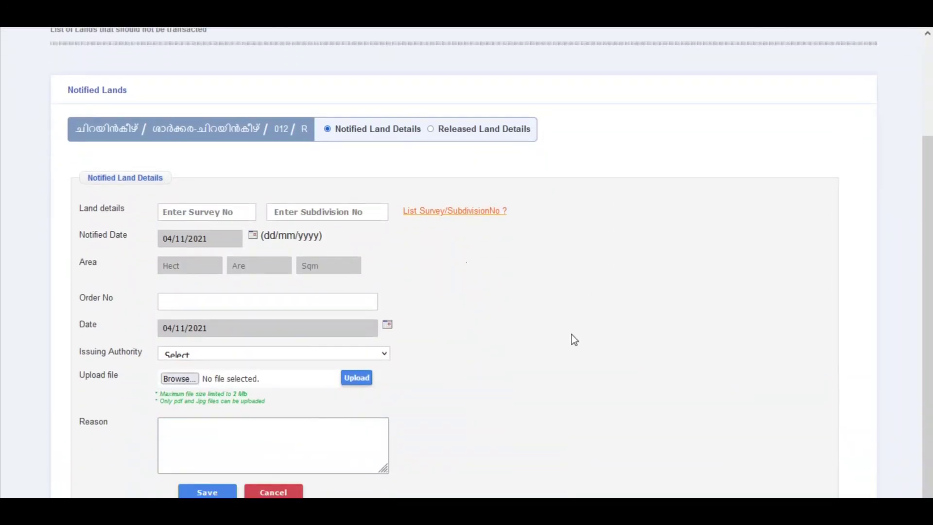
click(187, 211)
text(1)
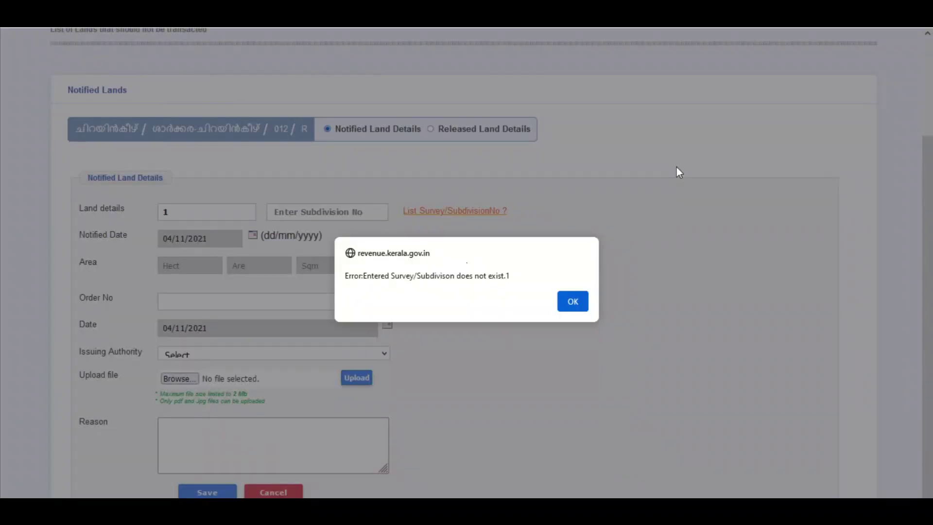
click(572, 301)
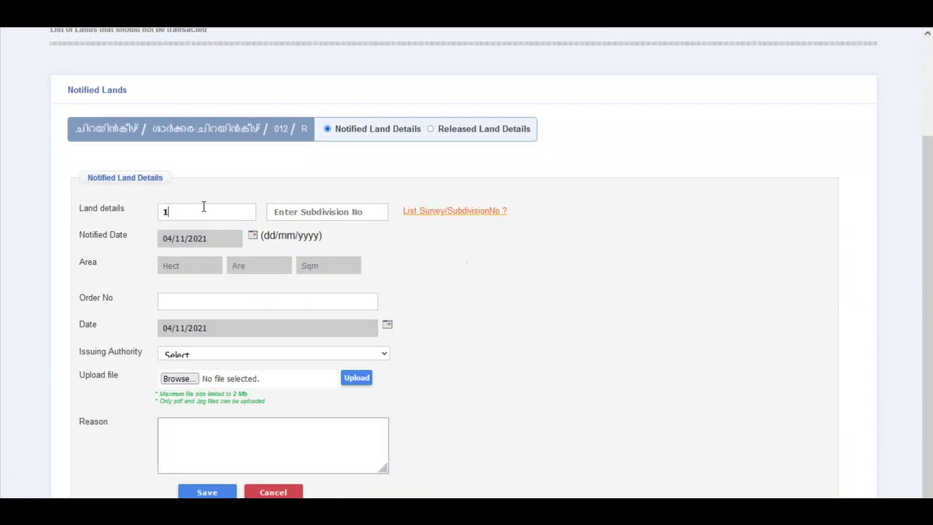
text(5)
key(Tab)
text(1)
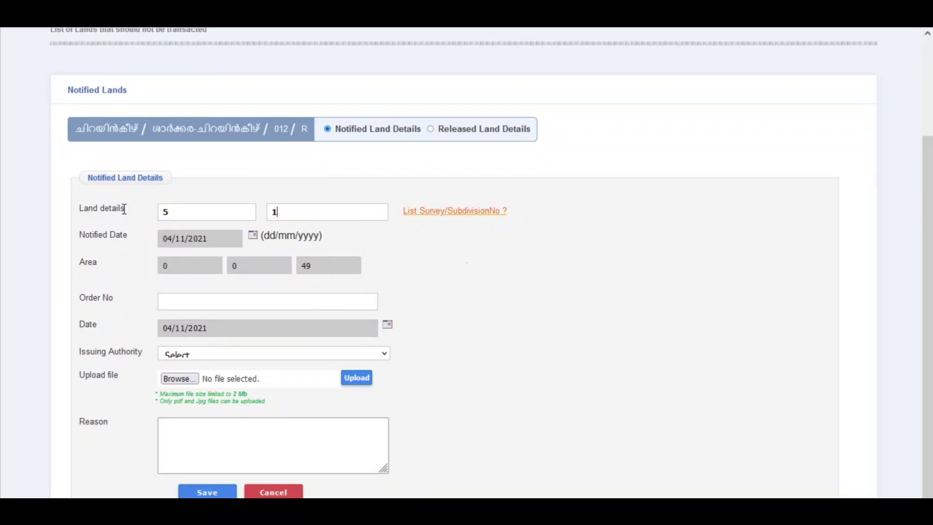
key(Tab)
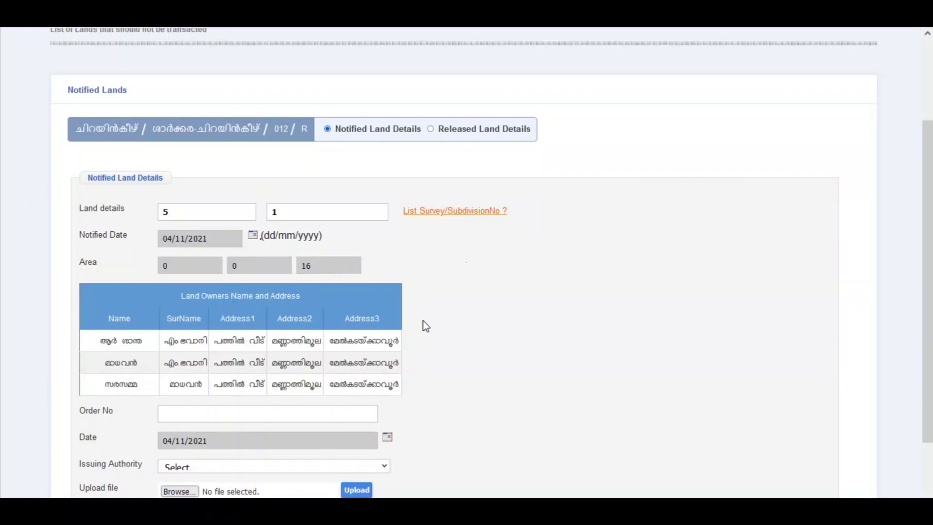
Step: Set the issuing authority to Court and the reason to 'test', then save the notified land entry
scroll(440, 329, down, 2)
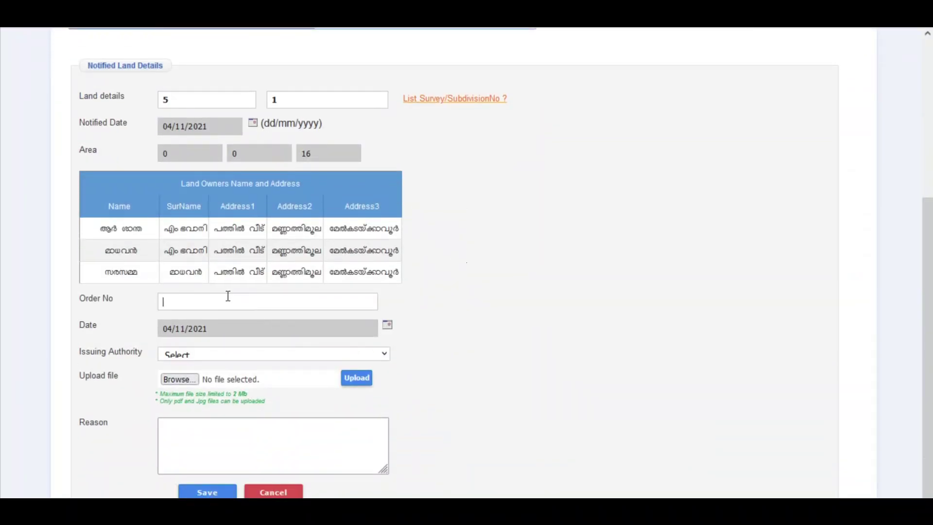
click(184, 356)
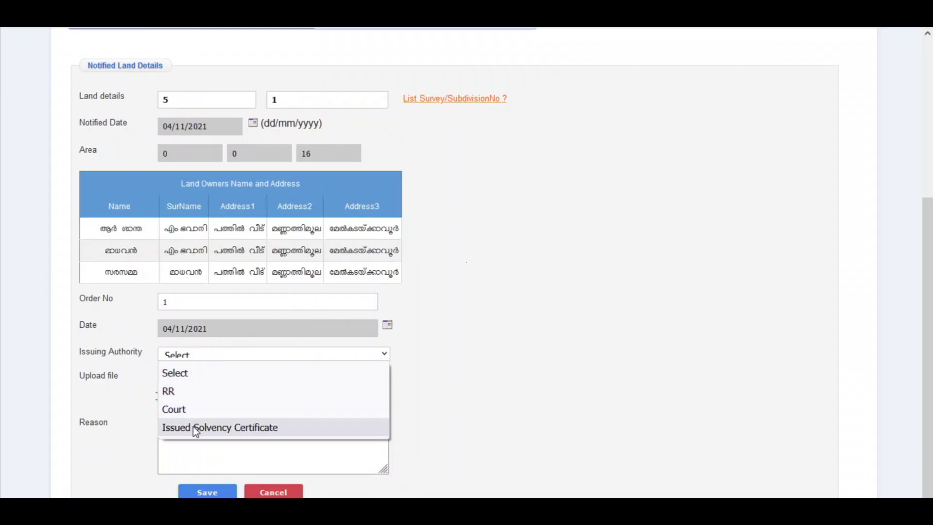
click(184, 410)
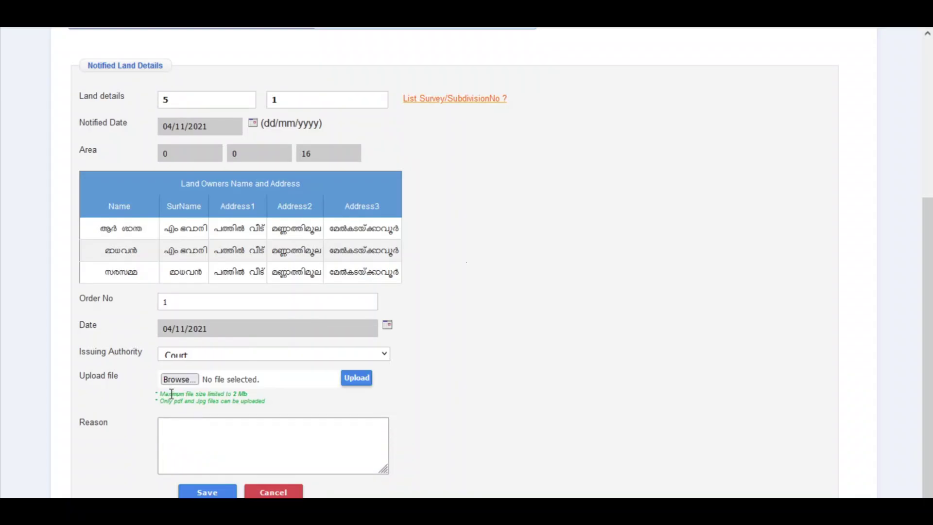
click(204, 441)
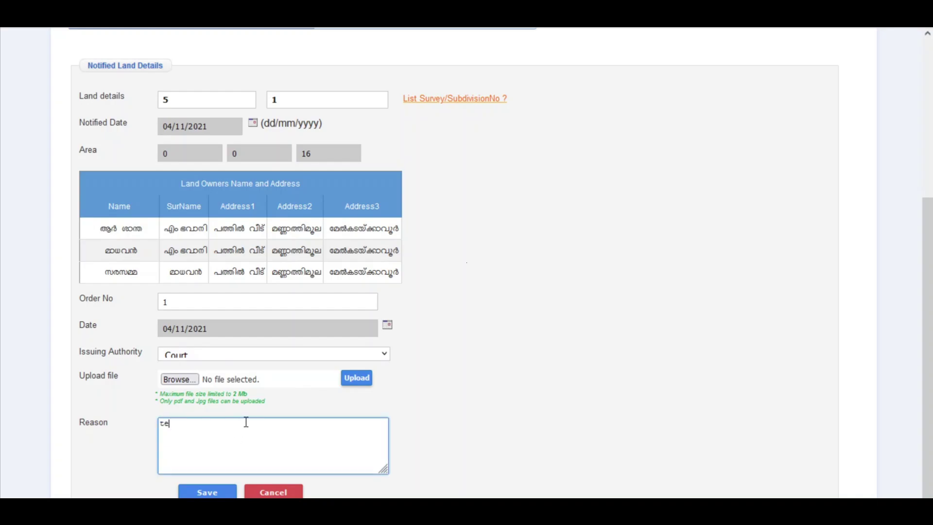
click(218, 493)
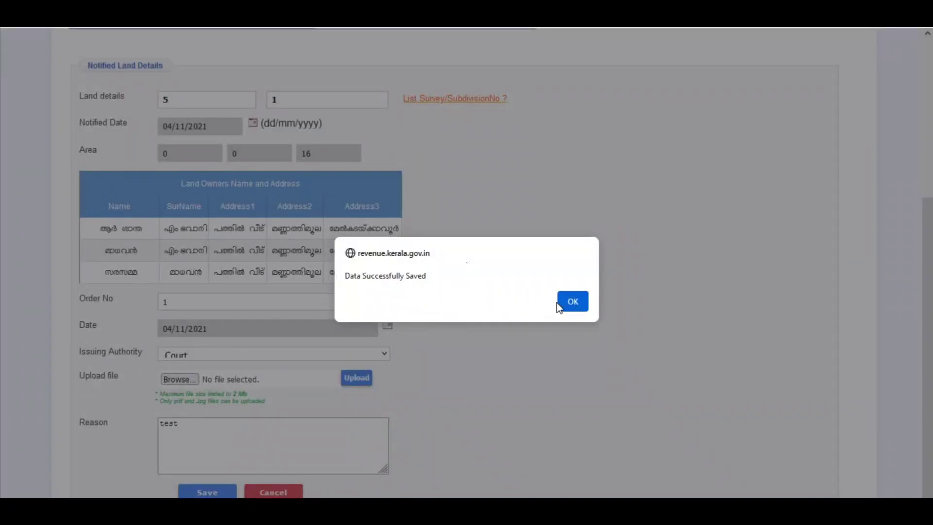
click(569, 302)
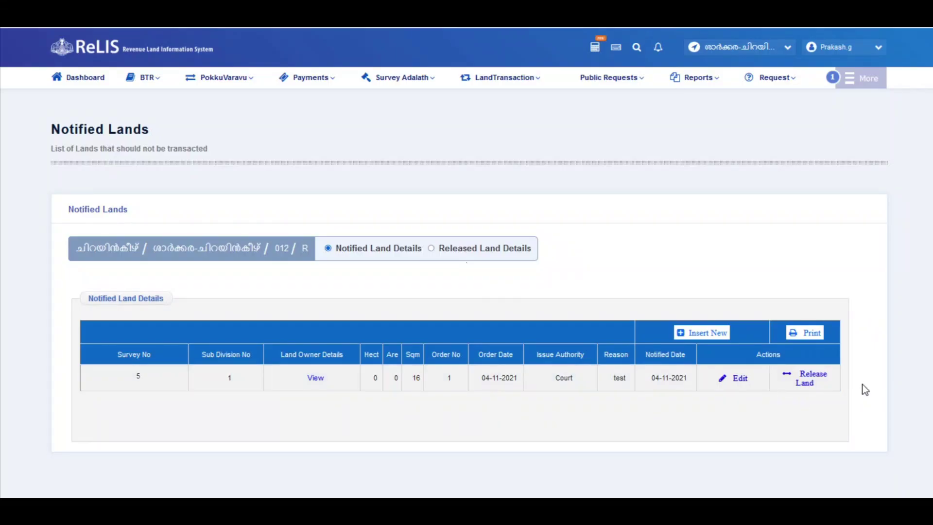
Step: Release survey 5/1 with order number 1, remark 'test' and issuing authority Court
click(818, 379)
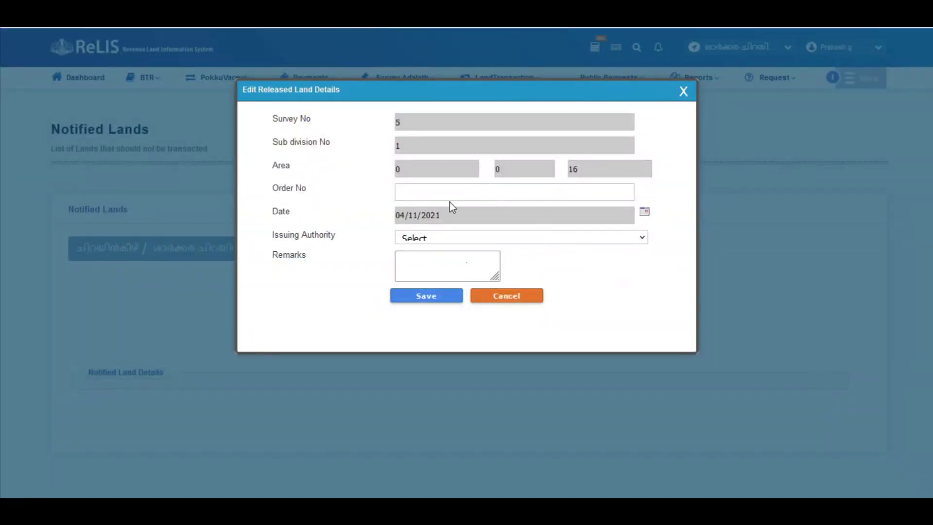
click(433, 196)
text(1)
click(438, 274)
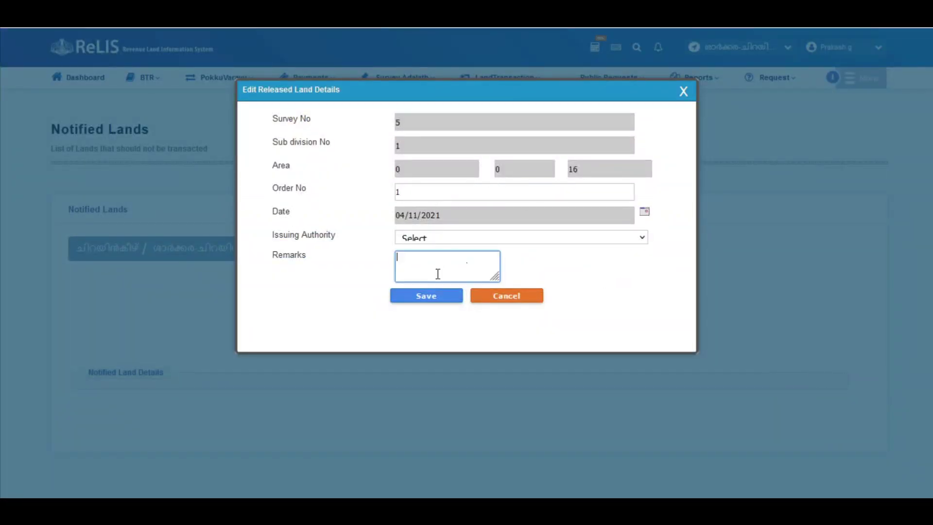
text(test)
click(458, 240)
click(450, 293)
click(423, 300)
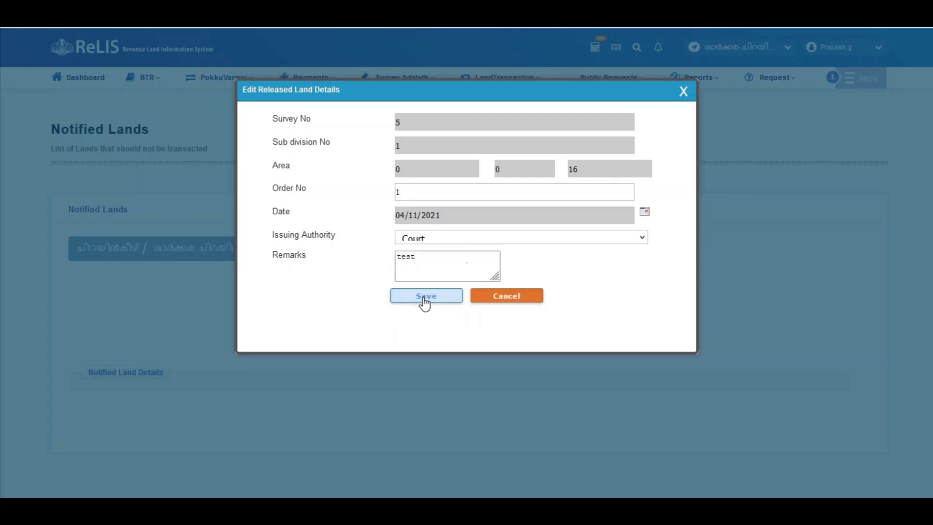
click(573, 301)
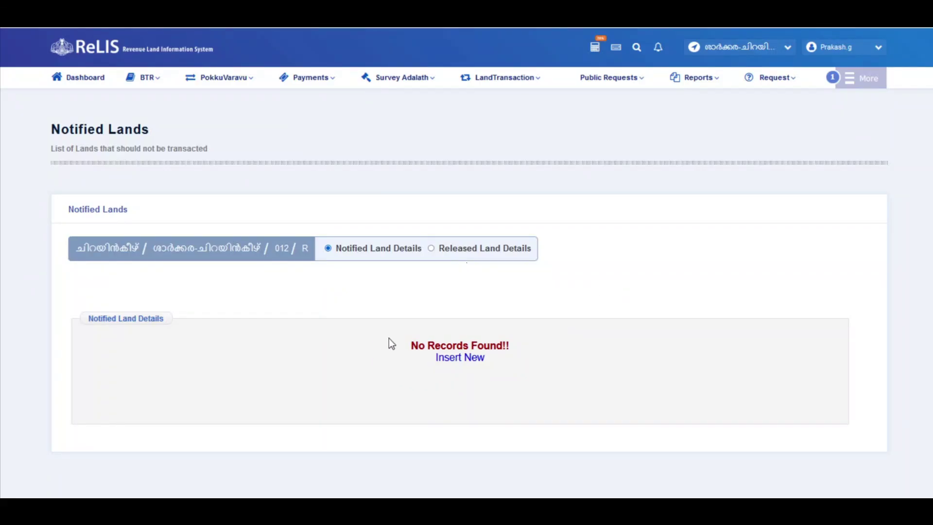
Step: Show Released Land Details, listing survey 5/1, order 1, Court, remark test
click(432, 250)
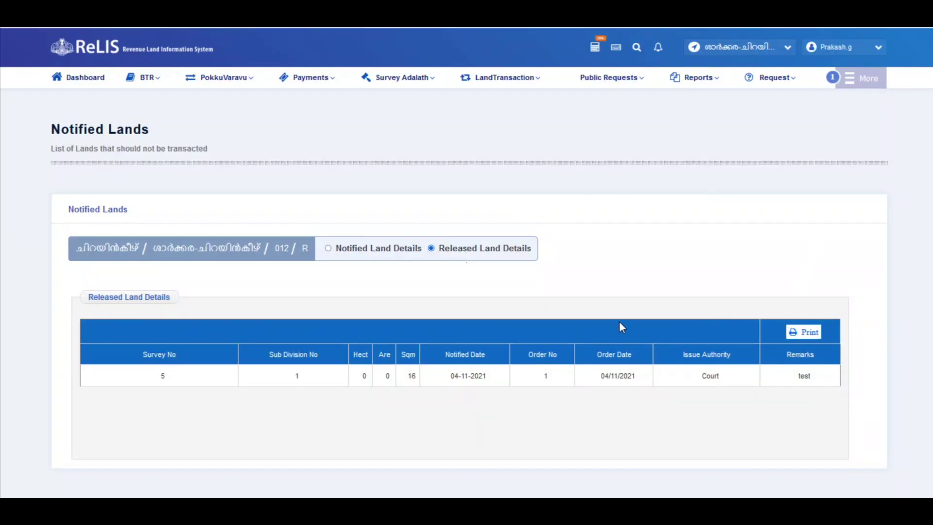
click(514, 82)
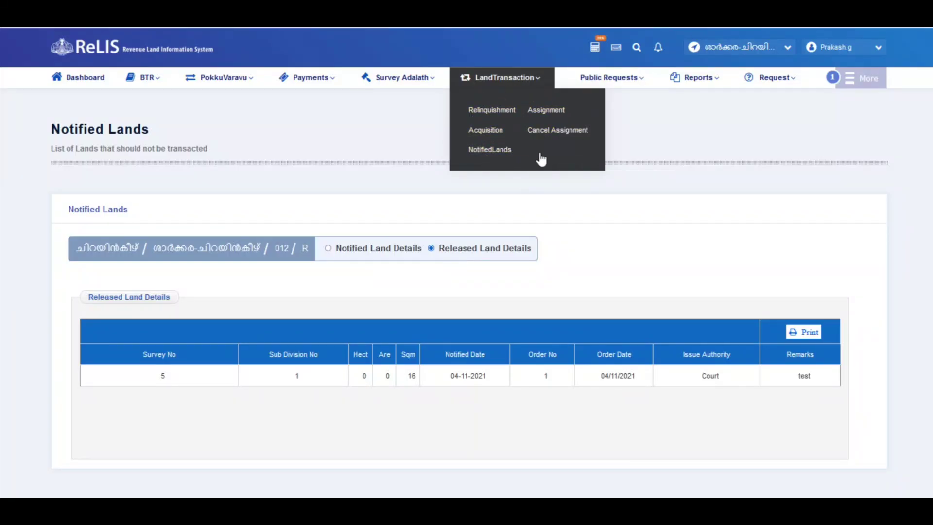
Step: Open LRM Applications and review the first request, a name change for survey 175/31
click(628, 79)
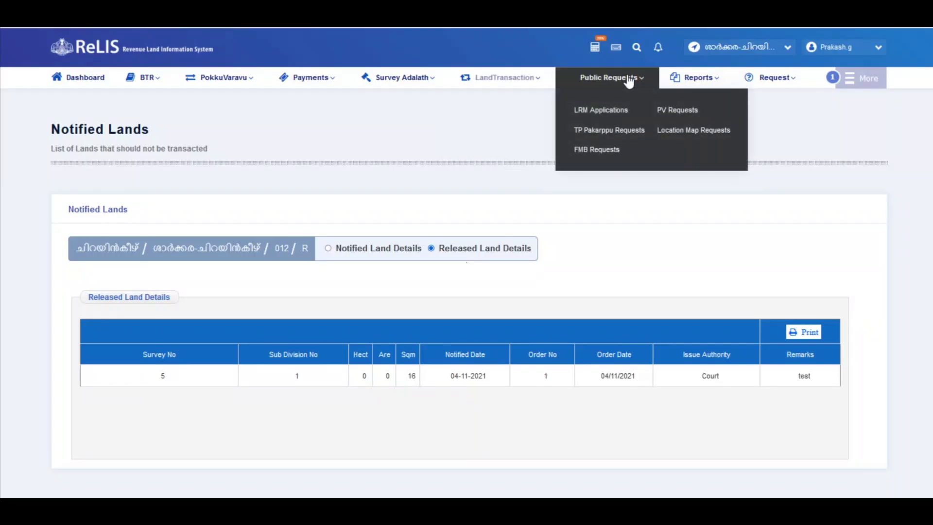
click(594, 110)
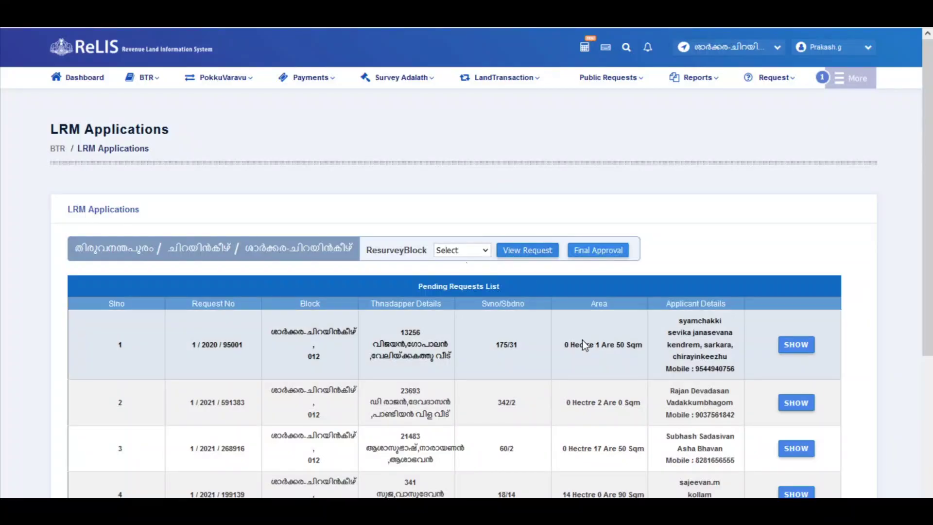
scroll(582, 340, down, 4)
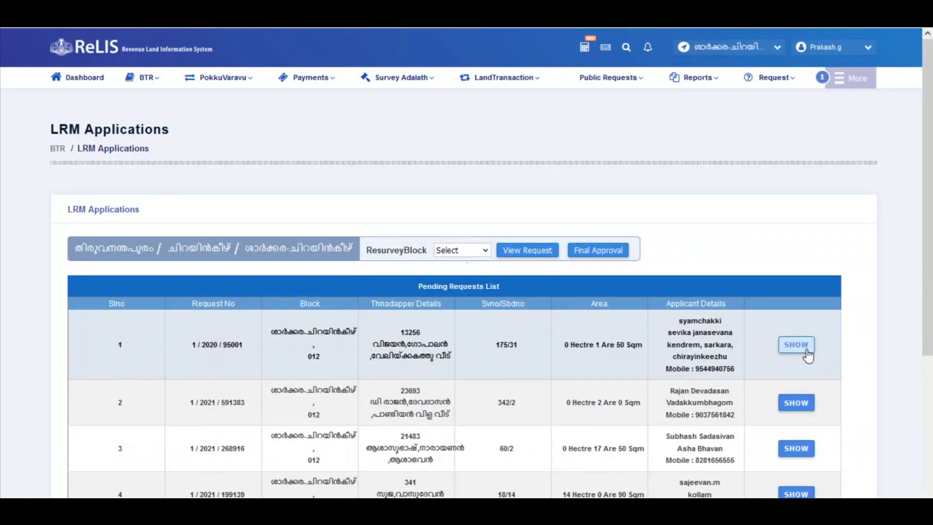
click(798, 345)
scroll(430, 373, down, 3)
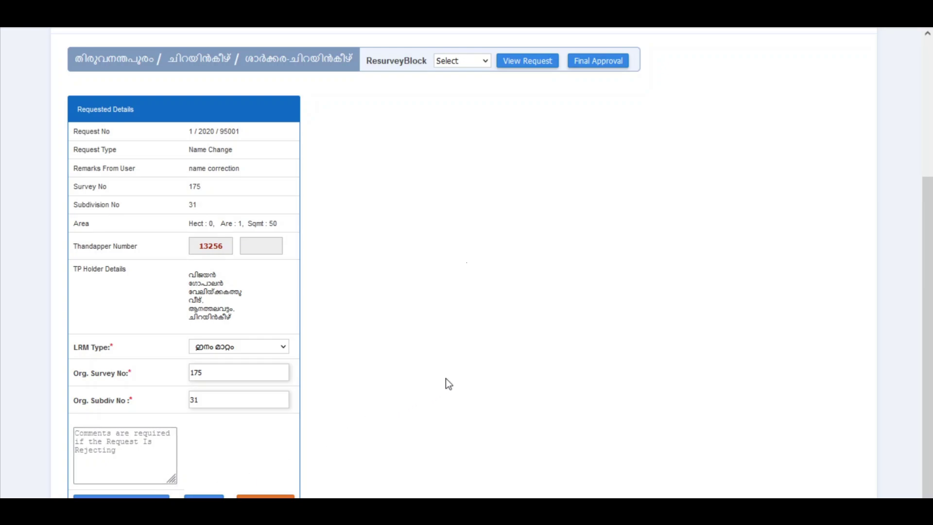
scroll(404, 348, up, 4)
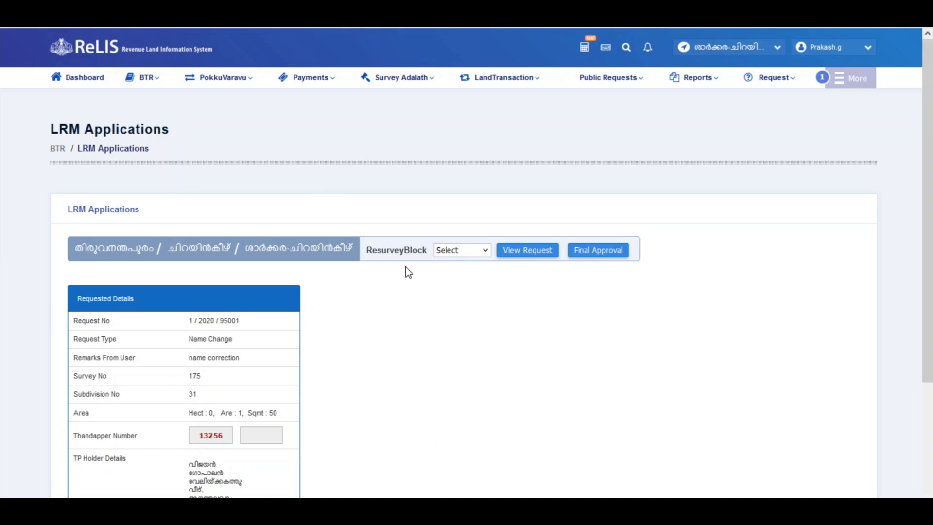
click(603, 77)
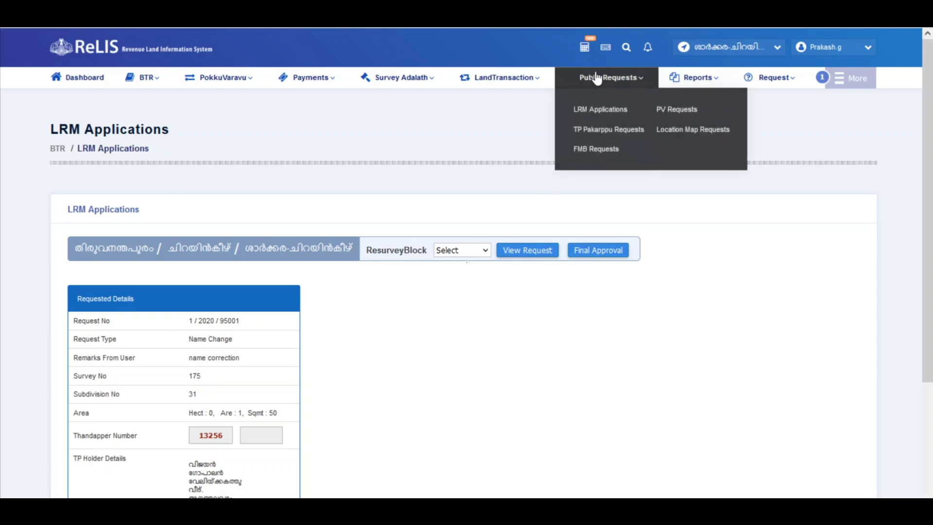
click(694, 111)
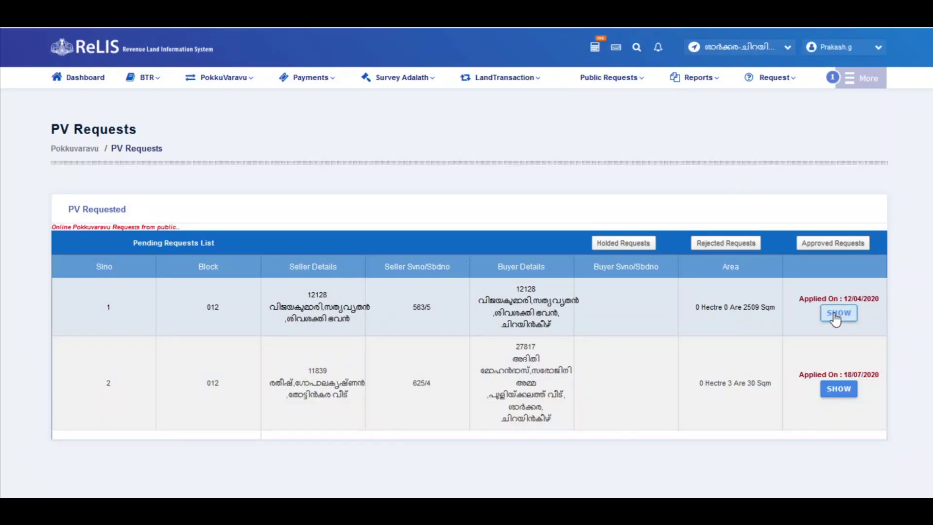
click(835, 317)
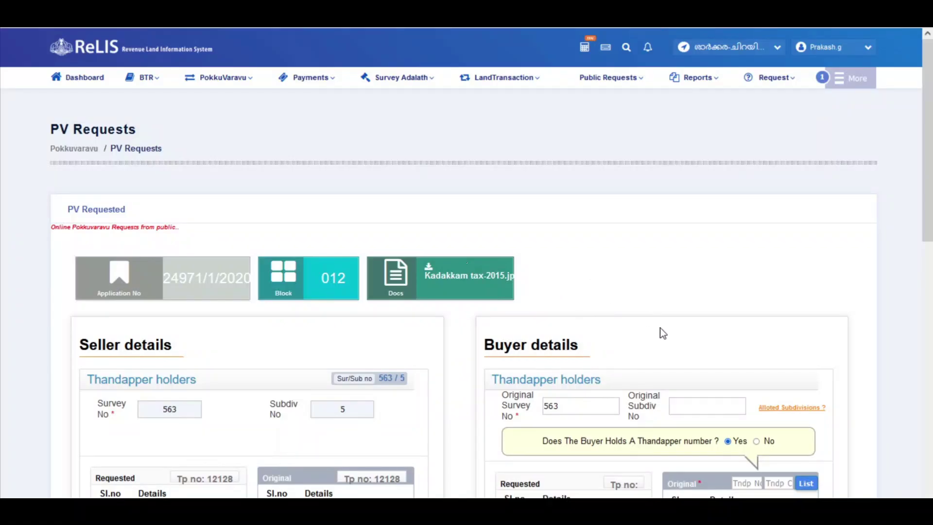
scroll(661, 332, down, 12)
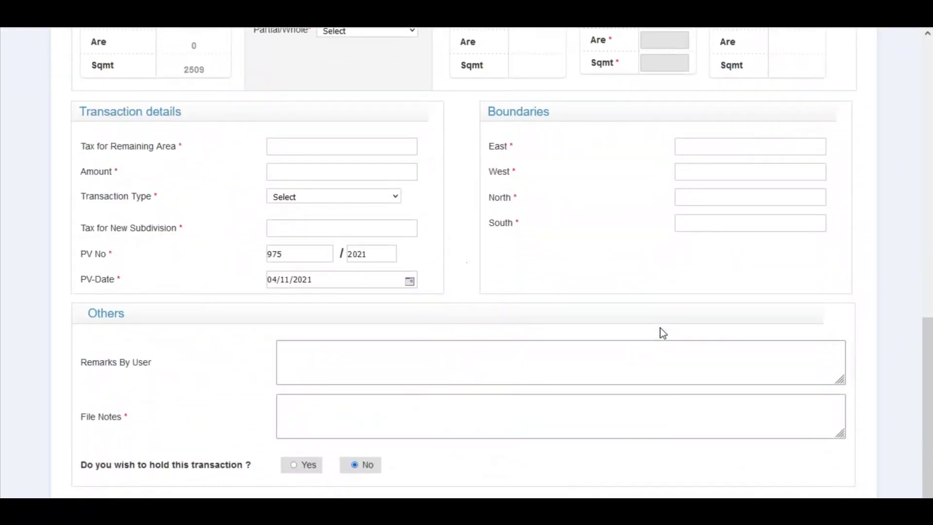
scroll(558, 402, up, 15)
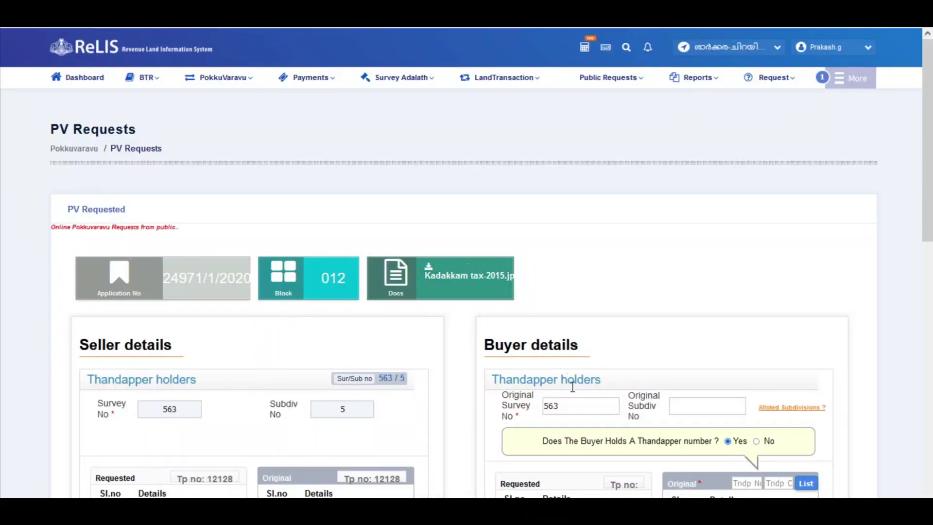
Step: View the first PV request's attached document Kadakkam tax-2015.jpg in the image viewer
click(444, 279)
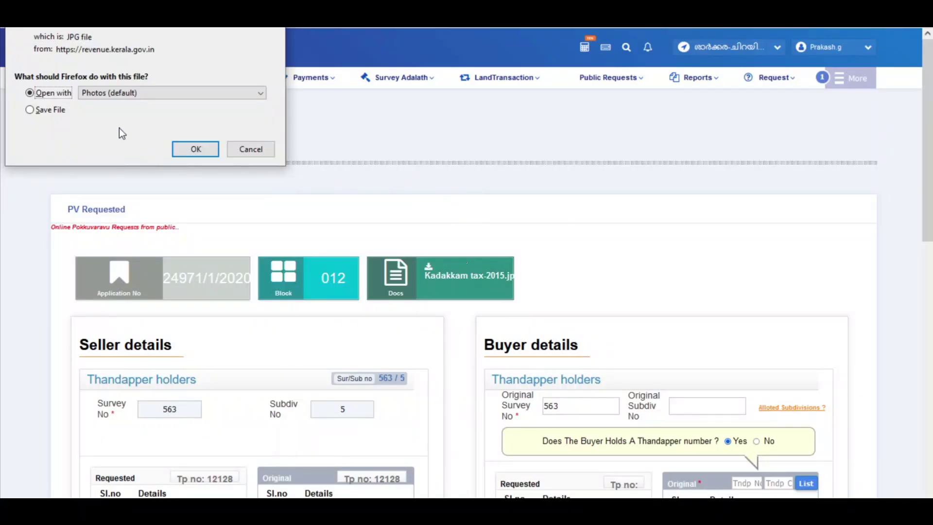
click(194, 148)
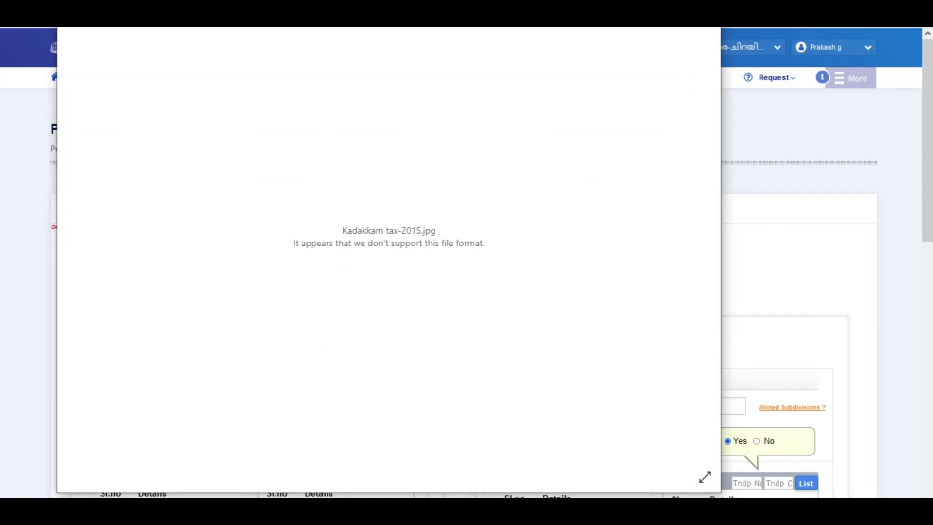
key(alt+F4)
Step: View the attached IMG20200714144827.jpg on the second PV request, for survey 625/4
click(632, 77)
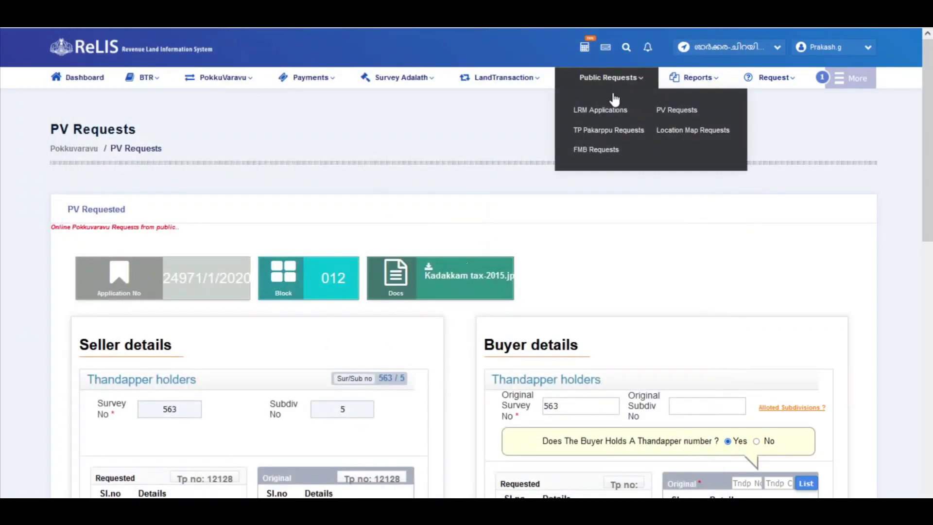
click(677, 111)
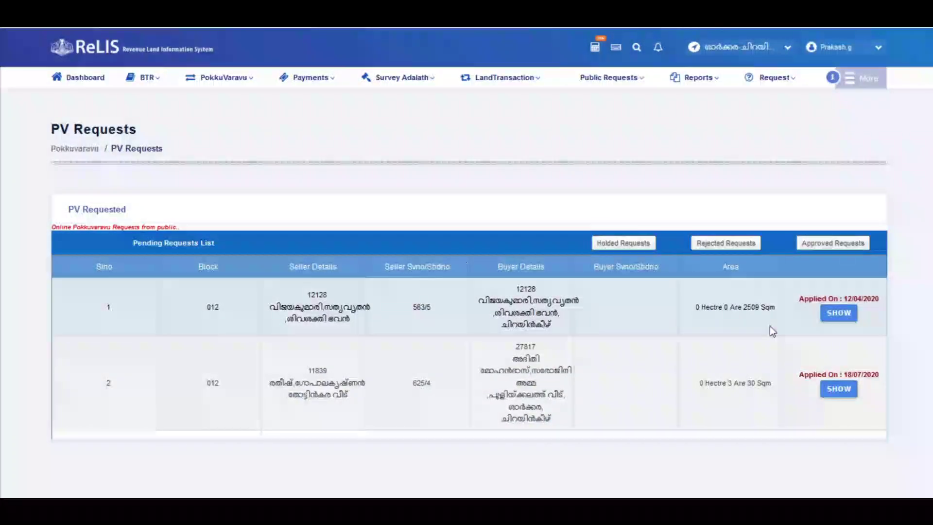
click(839, 389)
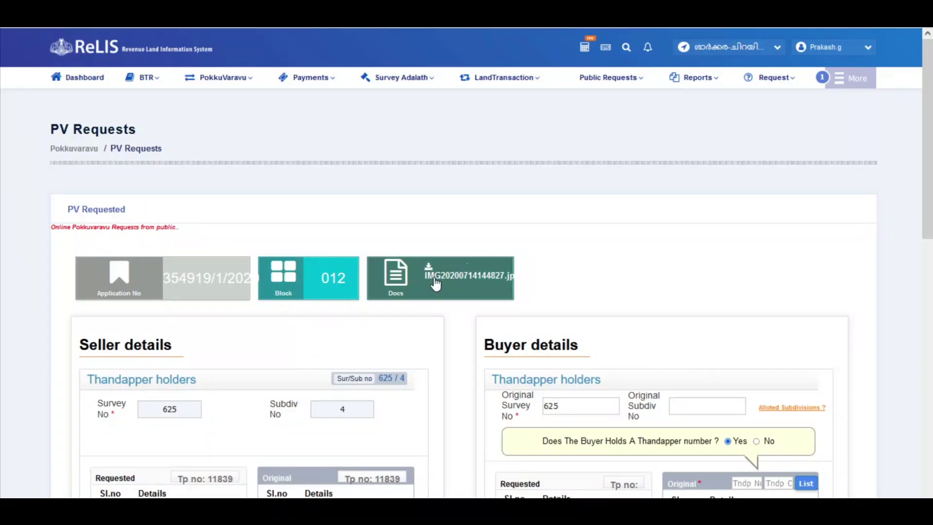
click(436, 282)
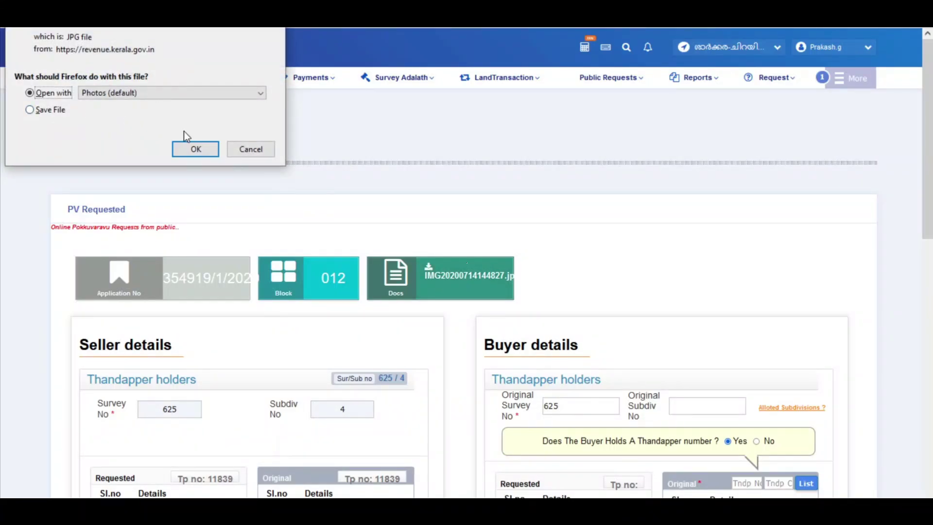
click(195, 149)
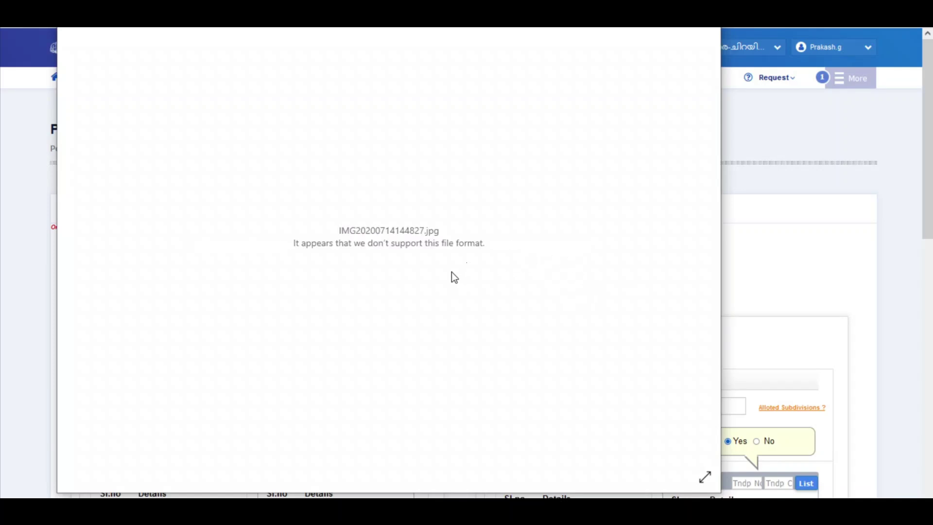
click(710, 34)
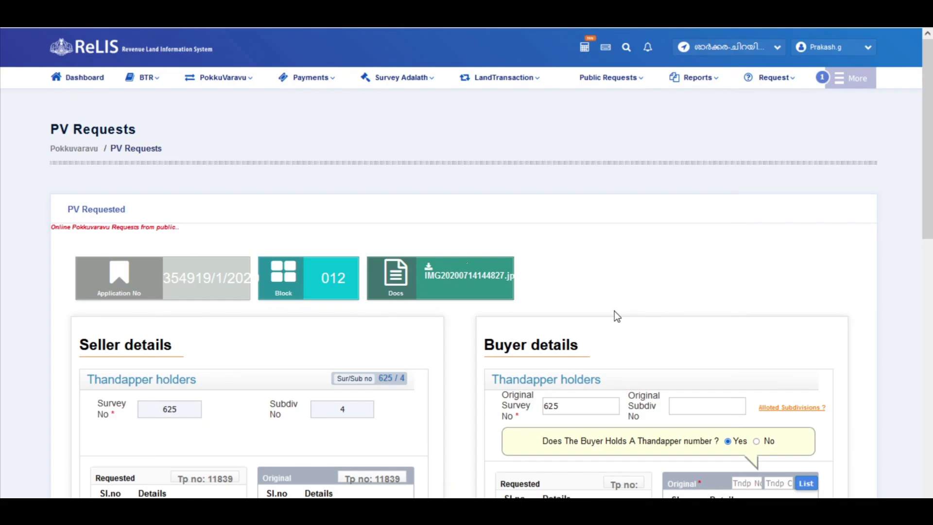
Step: Go to the pending TP Pakarppu requests list
scroll(614, 312, down, 10)
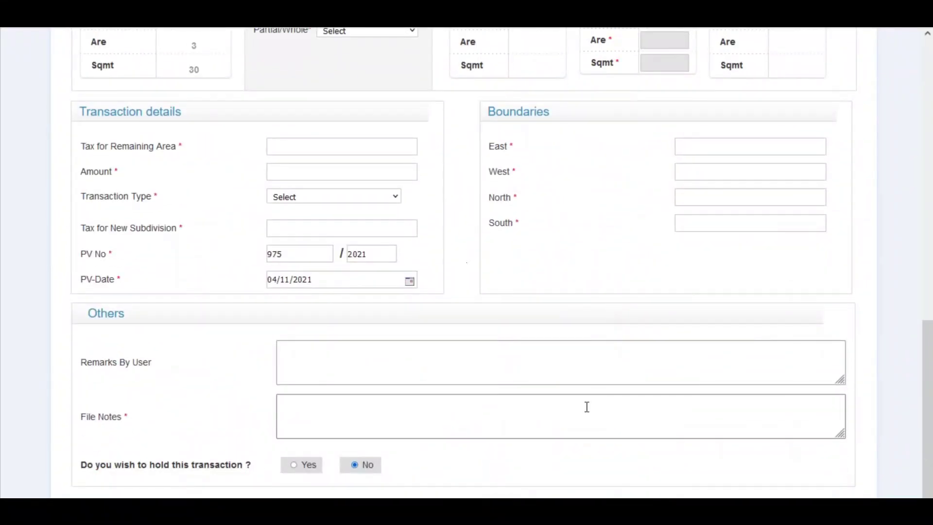
scroll(583, 408, up, 10)
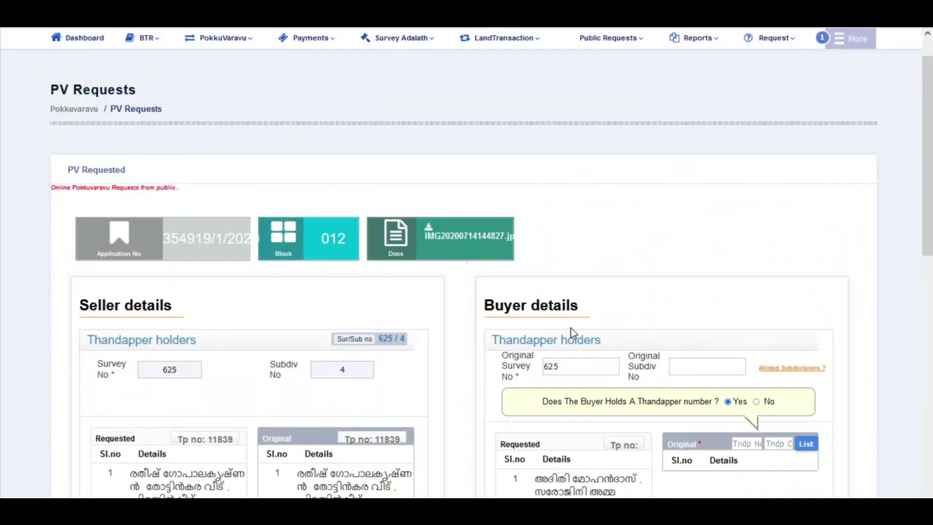
scroll(514, 344, up, 1)
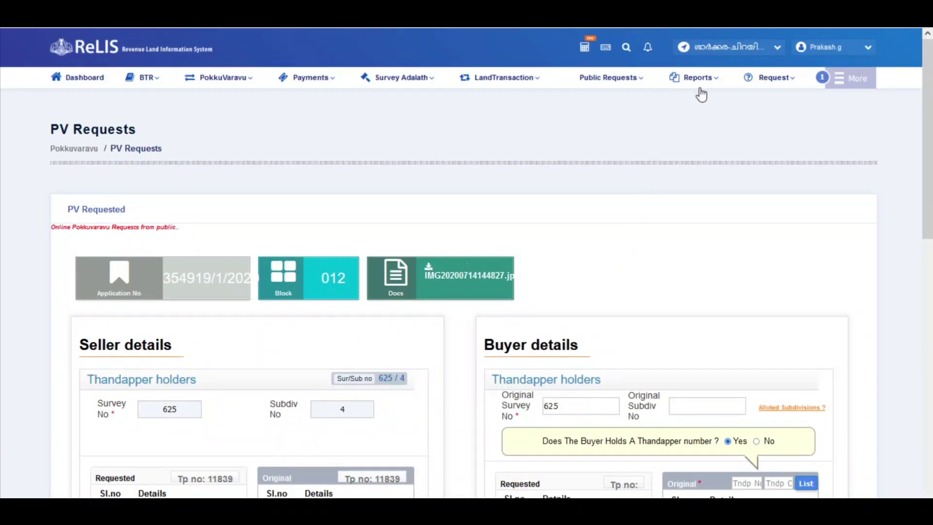
mouse_move(621, 88)
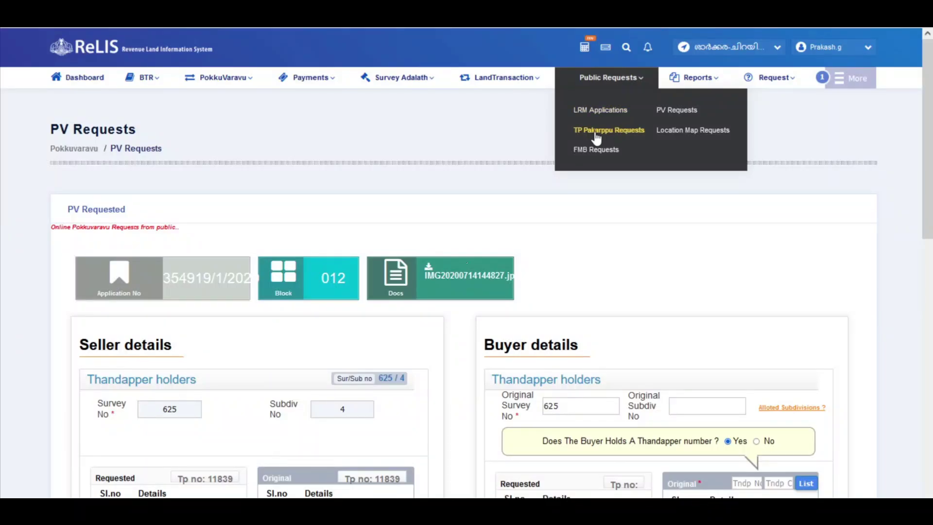
click(626, 137)
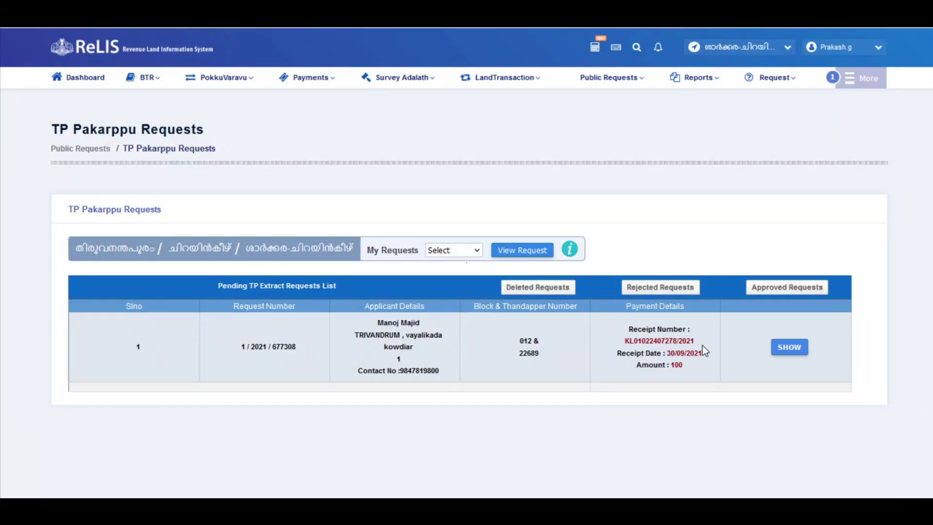
Step: Open the pending TP extract request's details and focus its empty File Note field
click(791, 352)
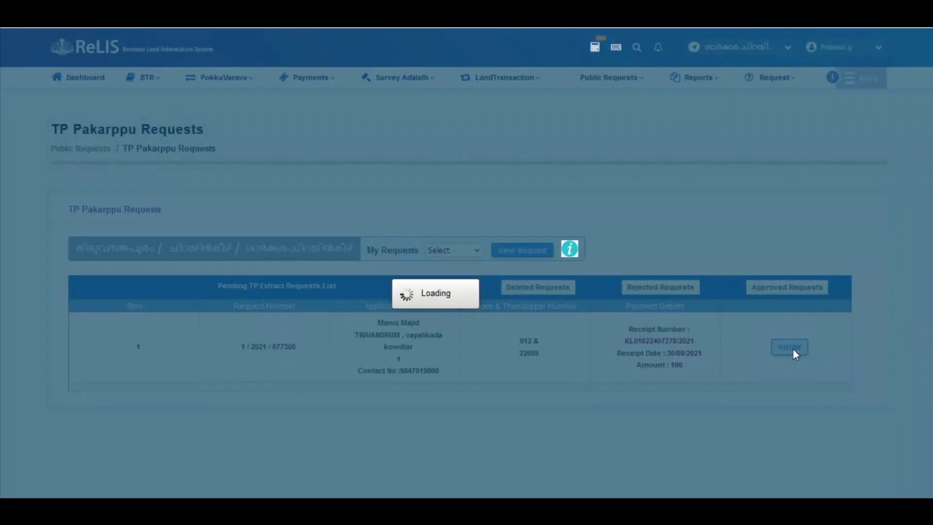
scroll(443, 352, down, 6)
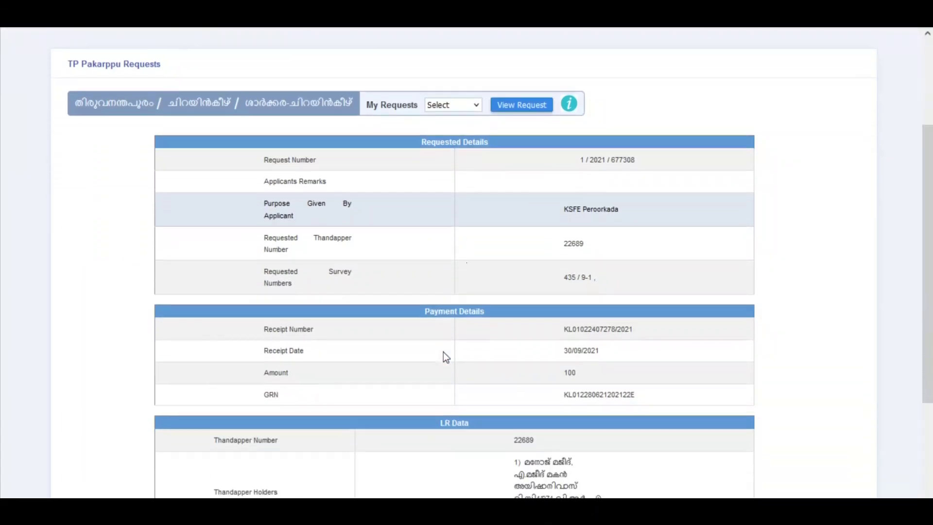
scroll(444, 351, down, 2)
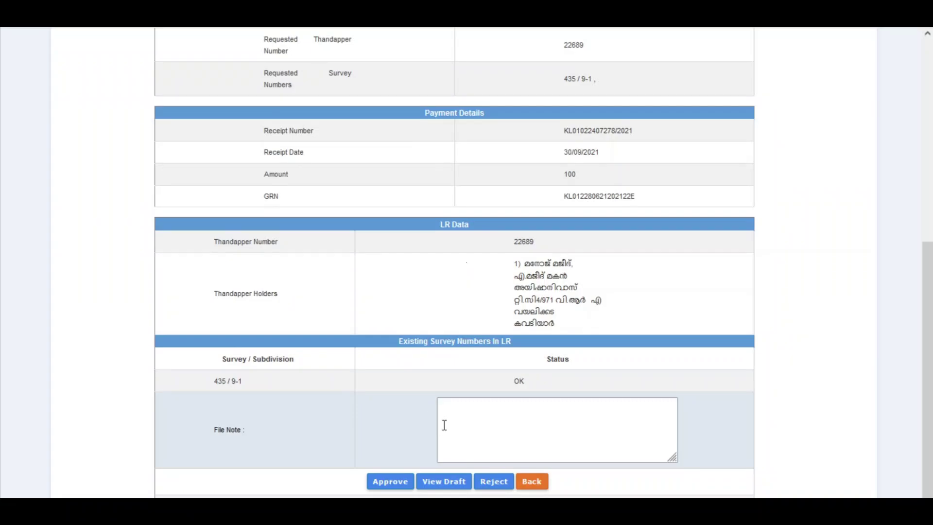
click(499, 426)
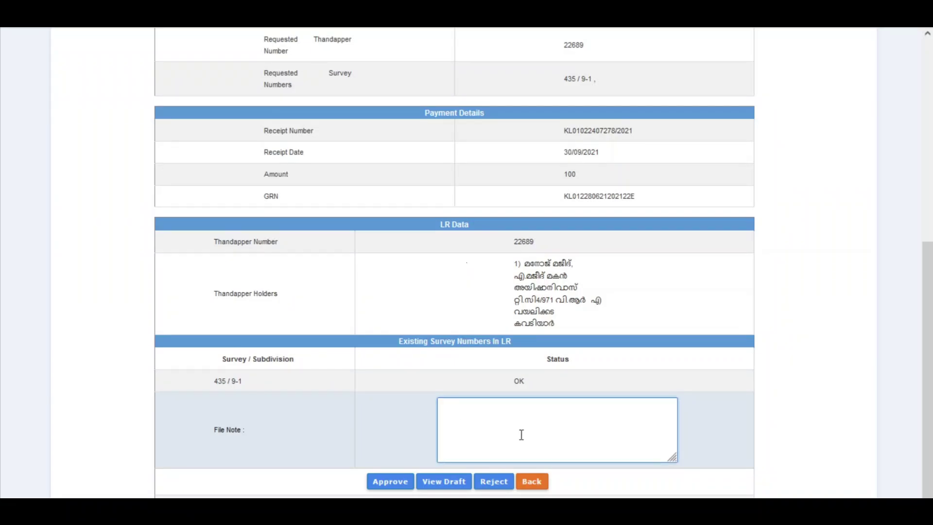
click(446, 484)
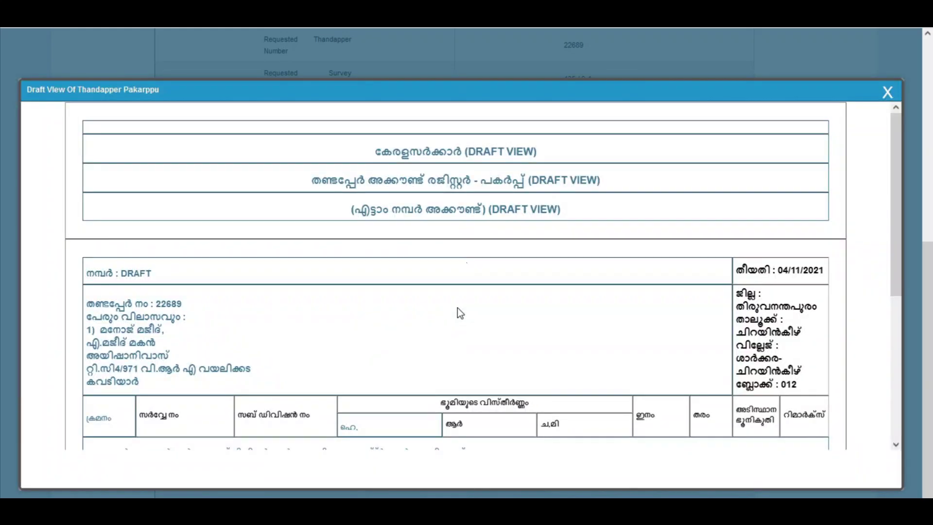
scroll(407, 245, down, 5)
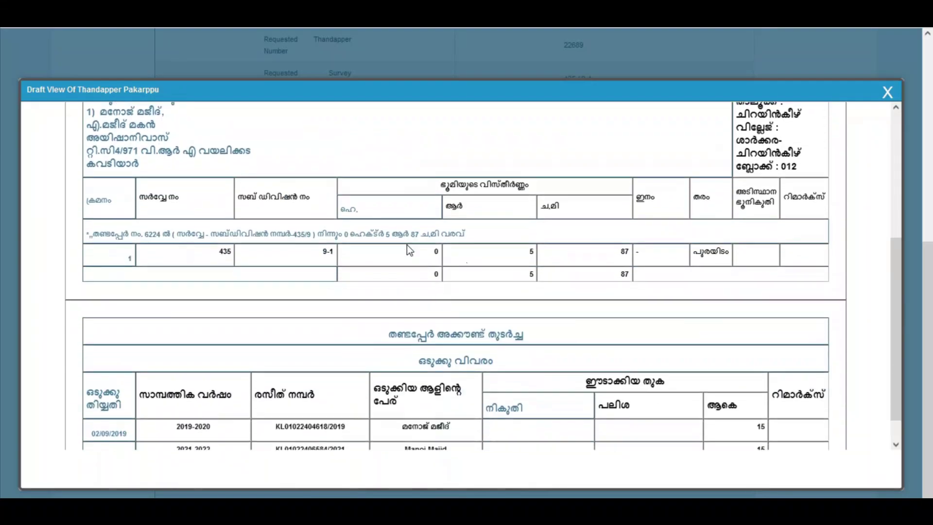
scroll(408, 246, down, 1)
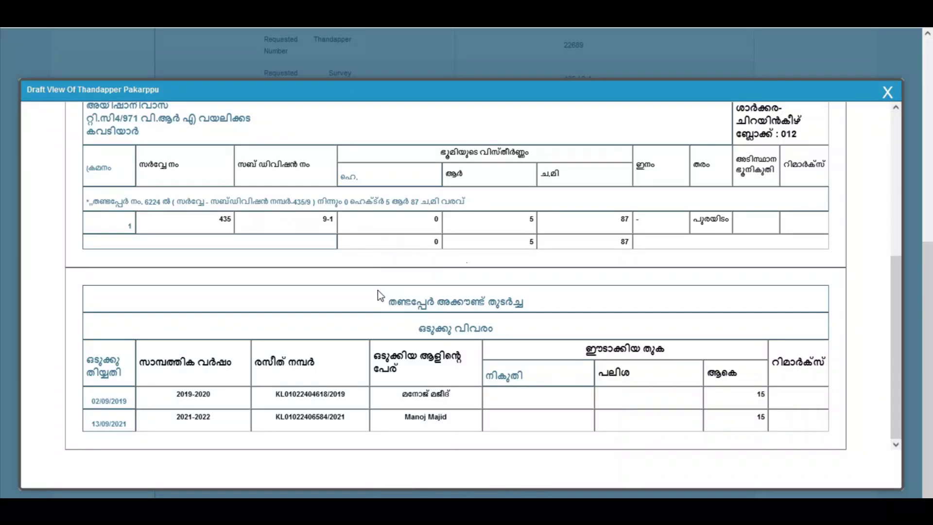
scroll(379, 292, up, 5)
scroll(378, 290, down, 5)
click(887, 92)
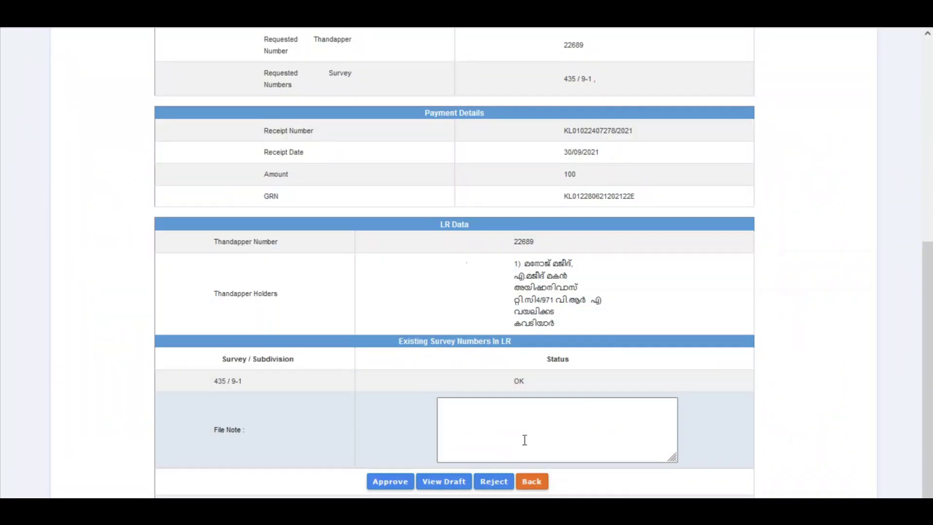
Step: Go to Location Map Requests, showing one pending request for survey 435/9-1
scroll(575, 376, up, 6)
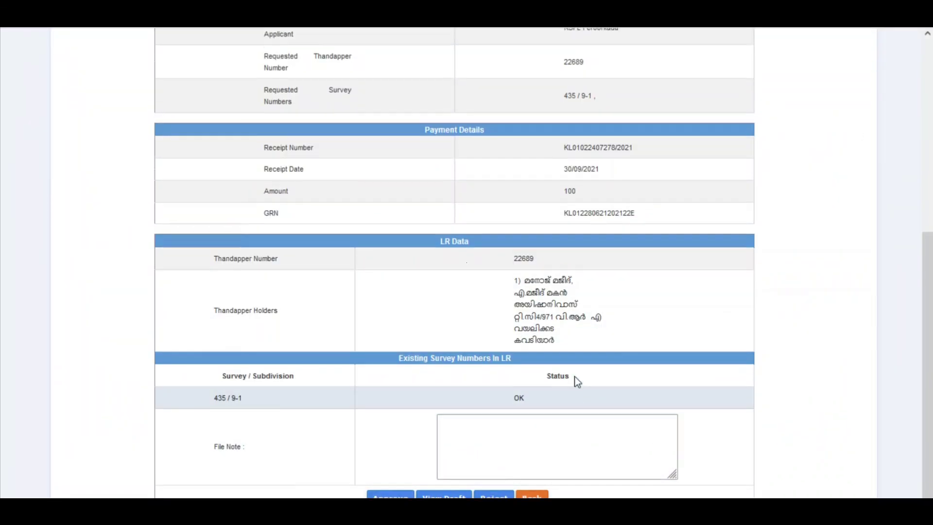
click(605, 46)
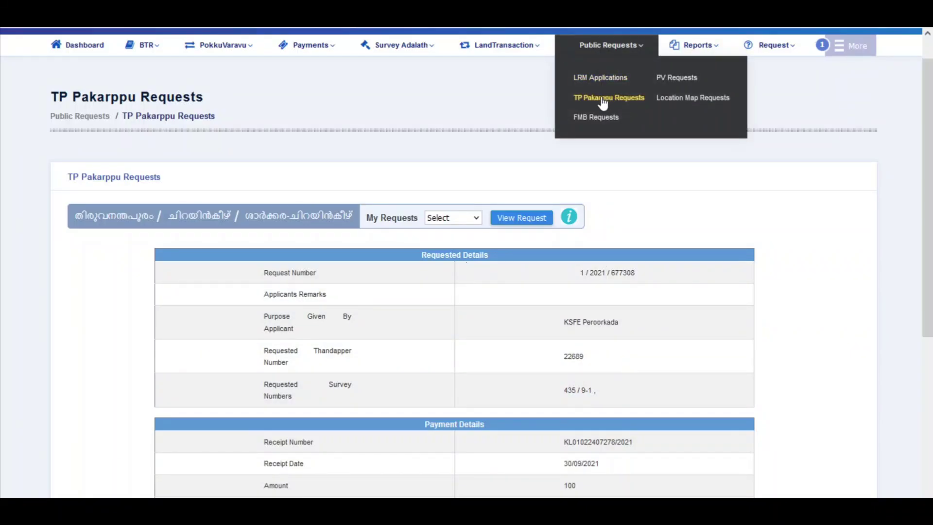
click(689, 99)
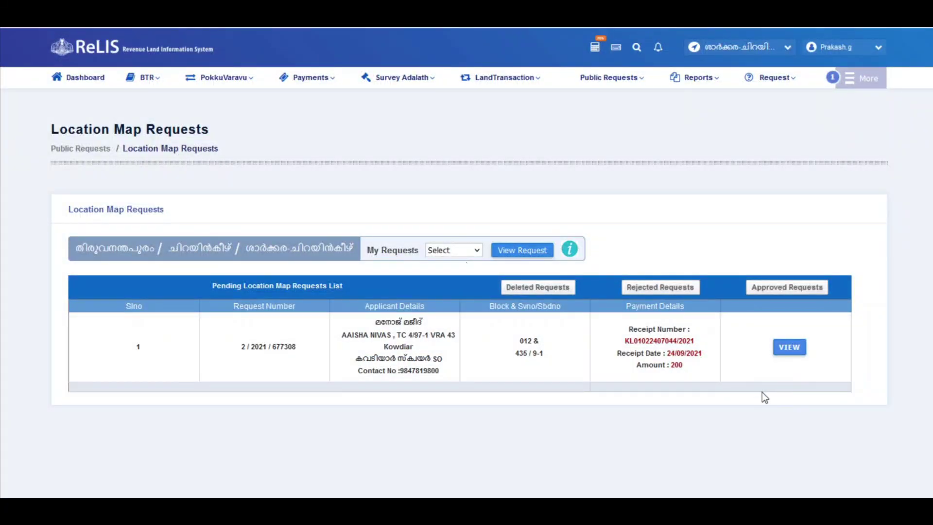
Step: View the Location Map request for survey 435/9-1, dismissing the file type errors
click(789, 348)
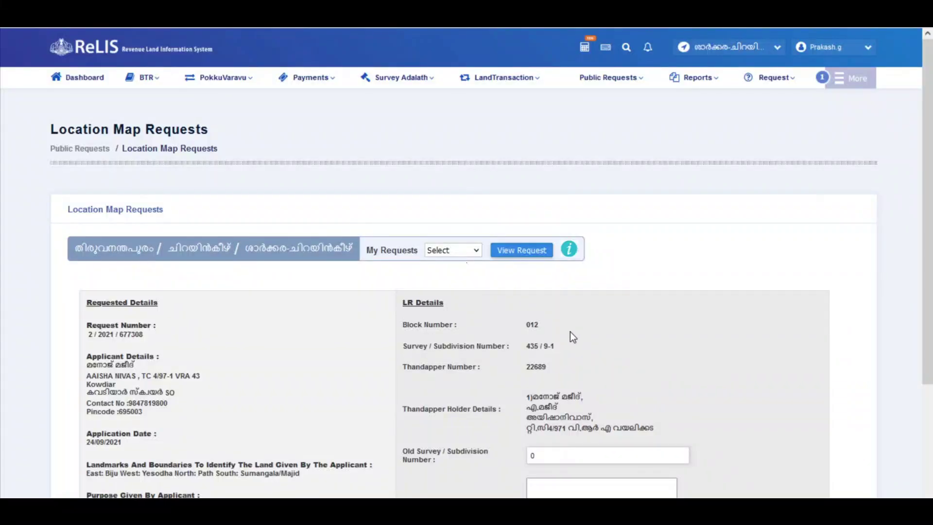
scroll(571, 332, down, 4)
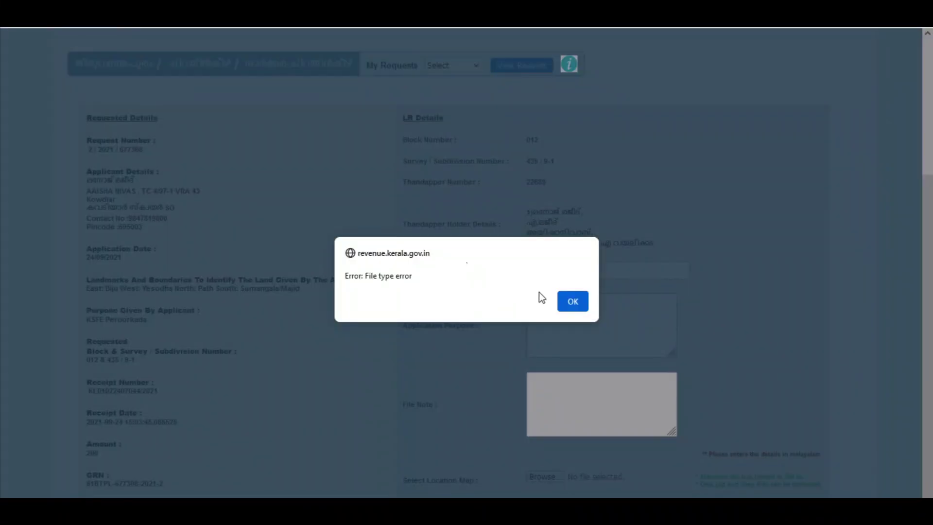
click(572, 301)
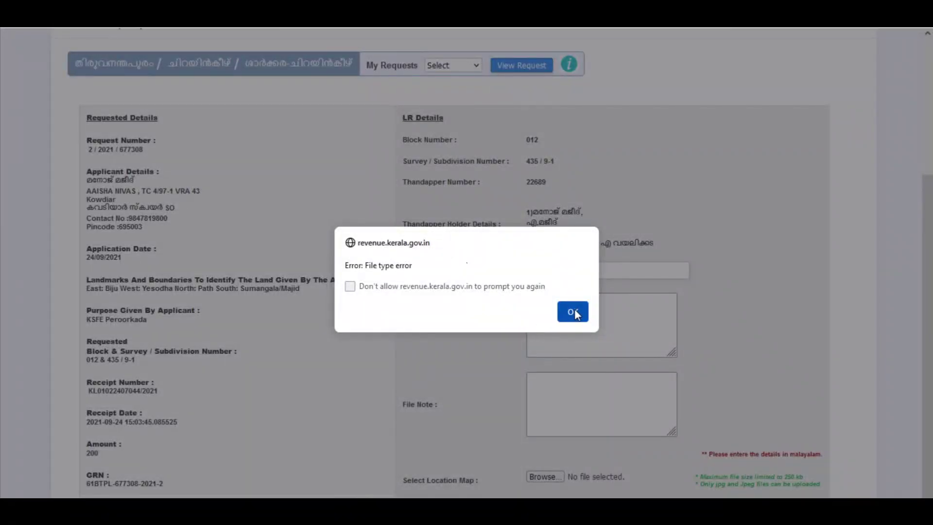
click(573, 312)
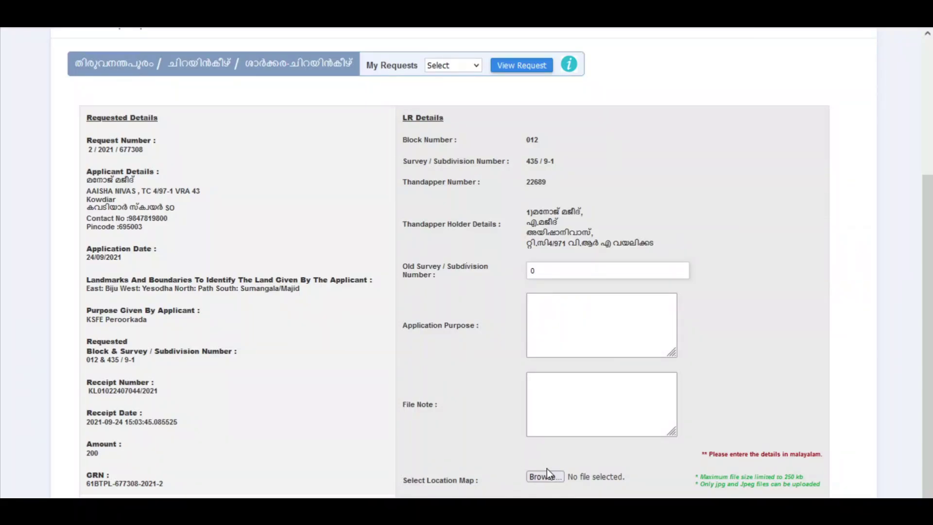
click(534, 339)
scroll(471, 306, up, 4)
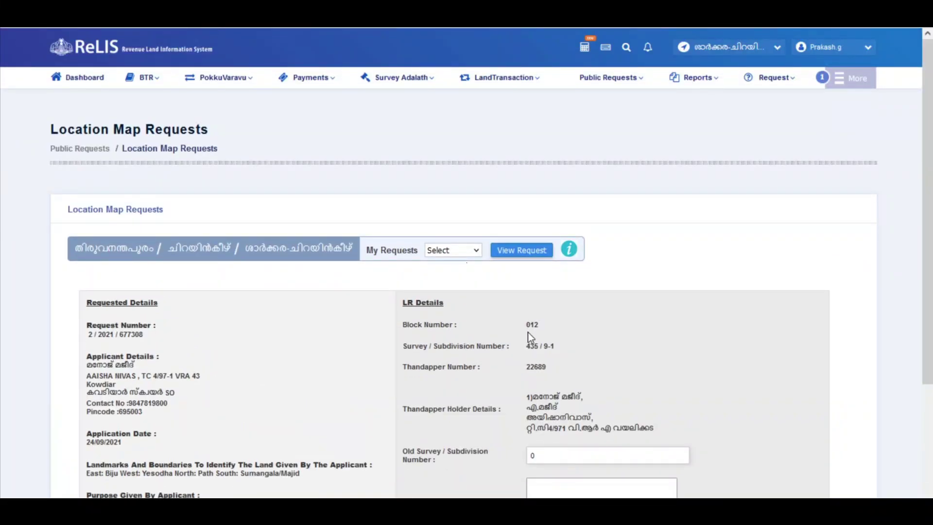
scroll(567, 366, down, 1)
scroll(567, 366, down, 4)
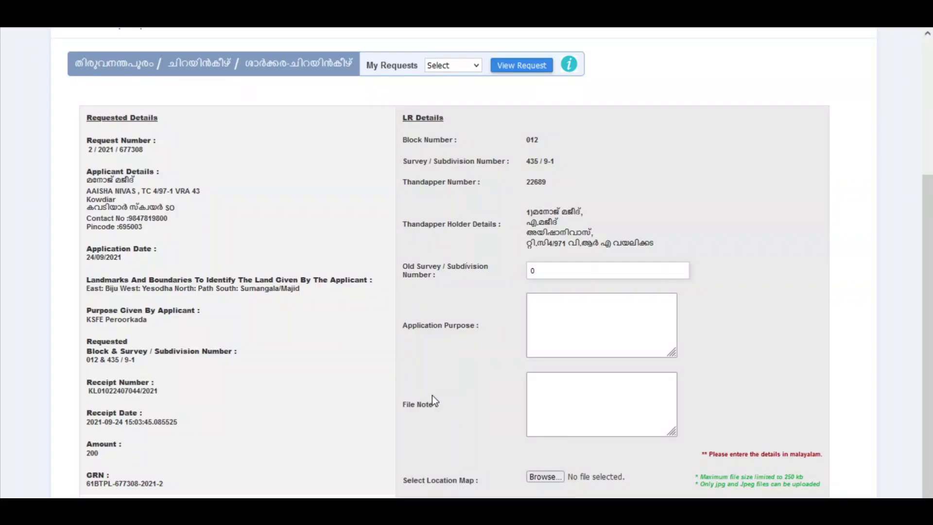
scroll(548, 340, up, 4)
Step: Go to FMB Requests, whose pending list has no records, then browse the Public Requests and Reports menus
click(611, 78)
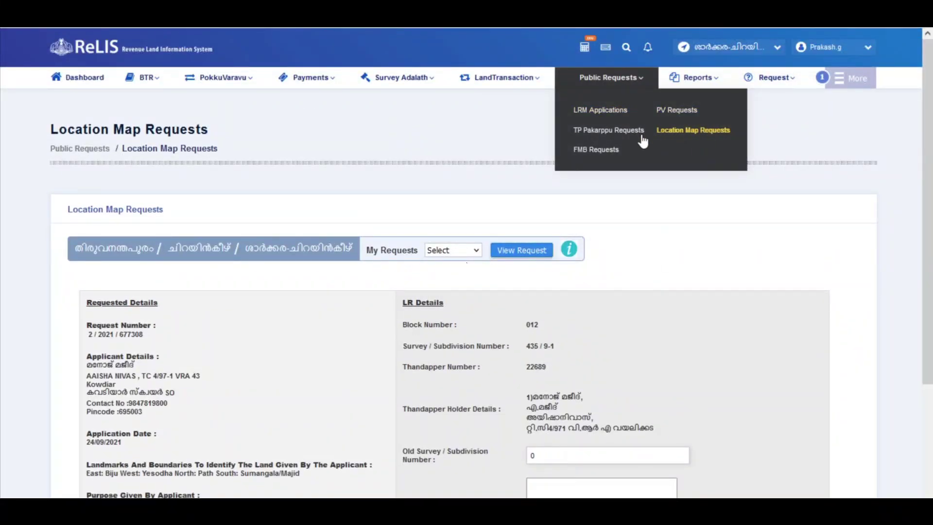
click(601, 150)
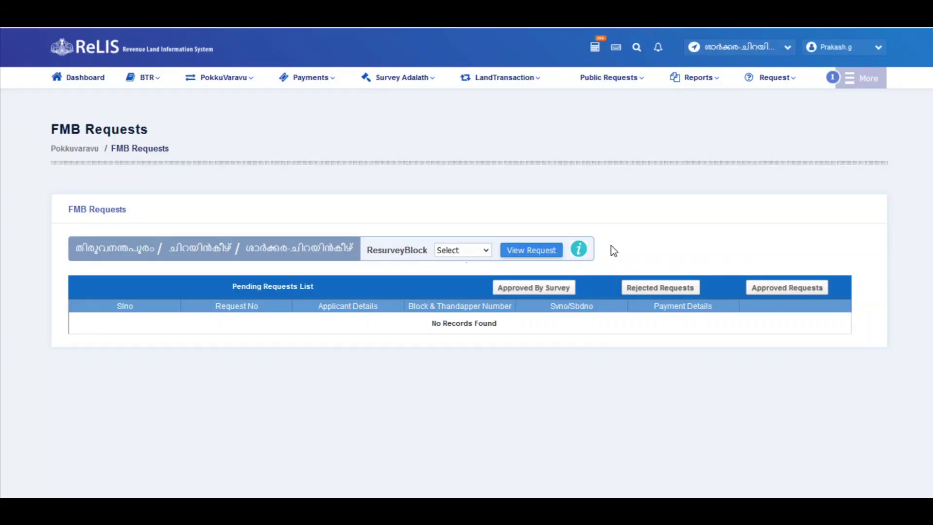
click(614, 79)
mouse_move(611, 100)
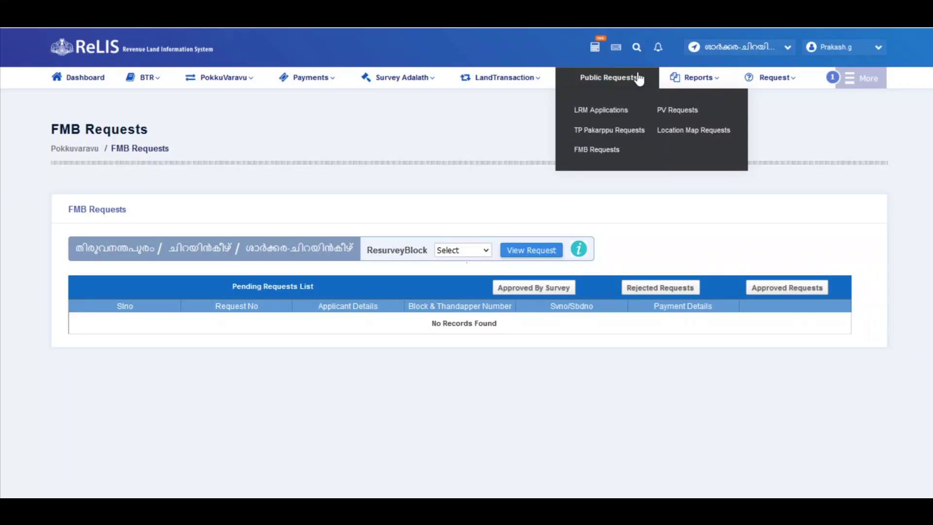
mouse_move(703, 79)
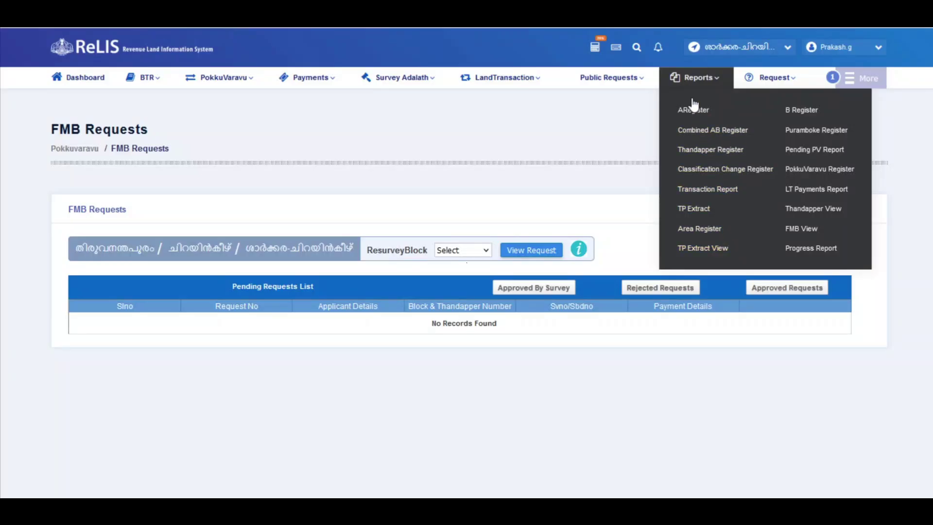
Step: Open the A Register report and select survey block 012
click(690, 109)
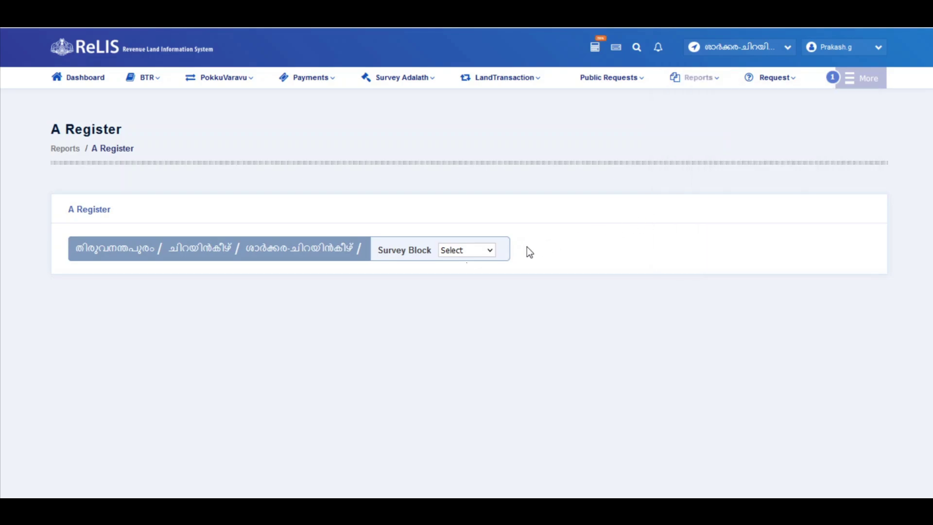
click(489, 252)
click(469, 282)
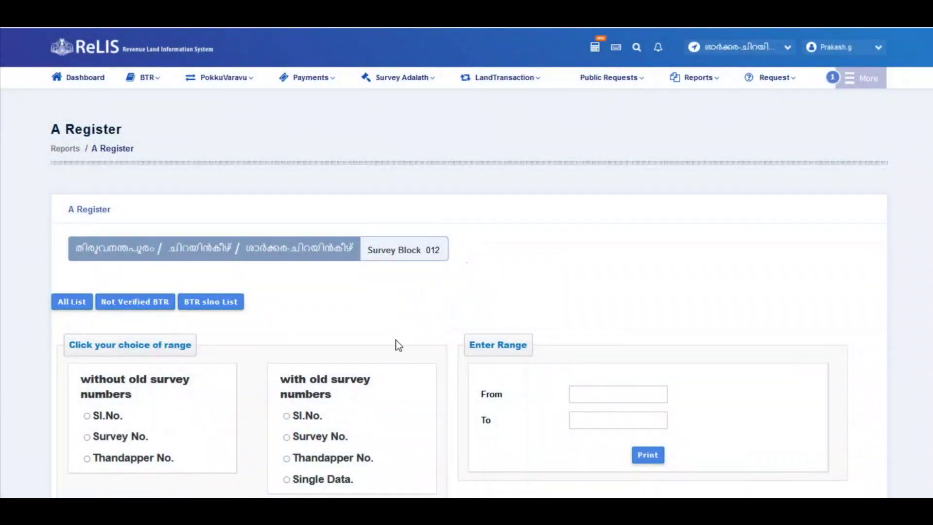
Step: Set a Sl.No. range of 1 to 1 without old survey numbers and print
click(87, 417)
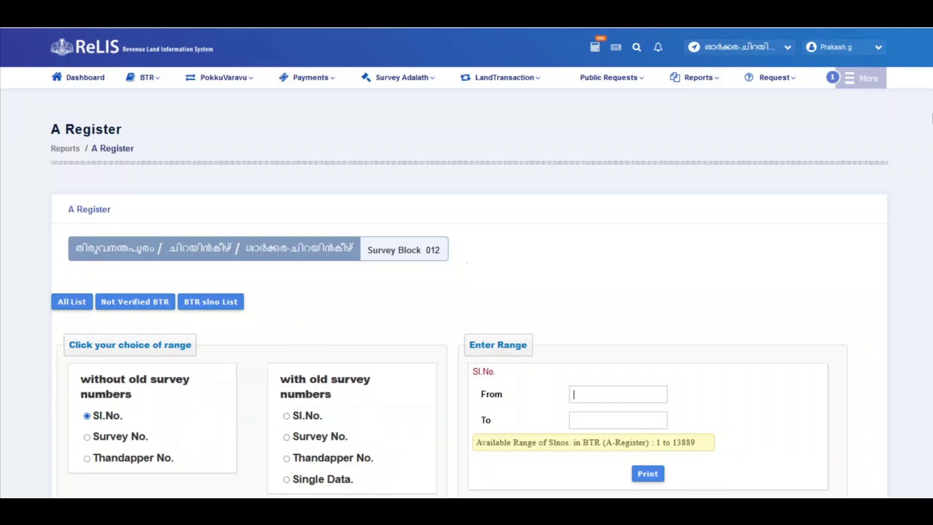
text(1)
key(Tab)
text(1)
click(649, 477)
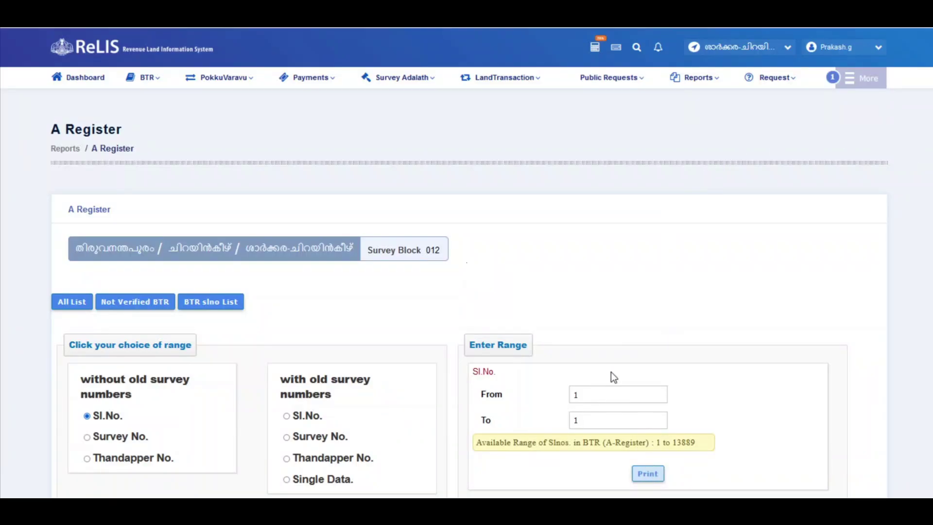
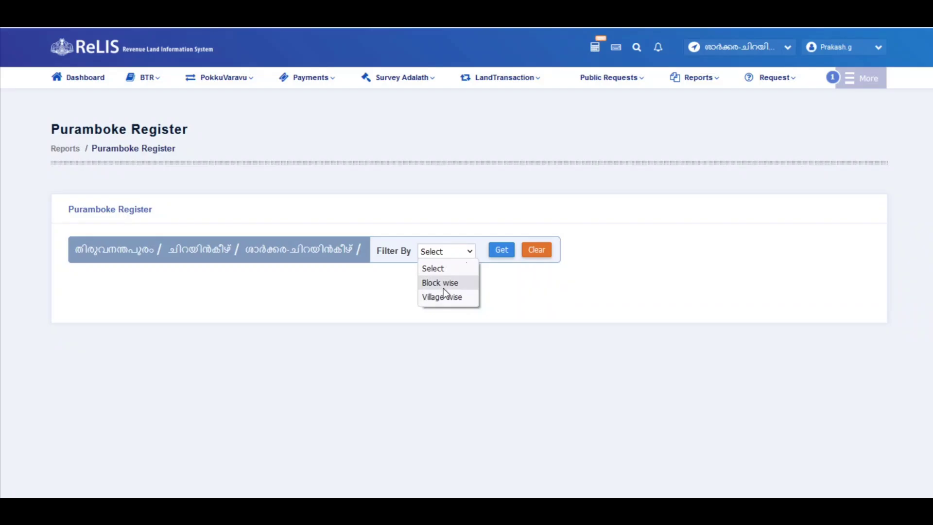
Step: Filter the Puramboke Register block-wise and generate it for Block 012
click(449, 287)
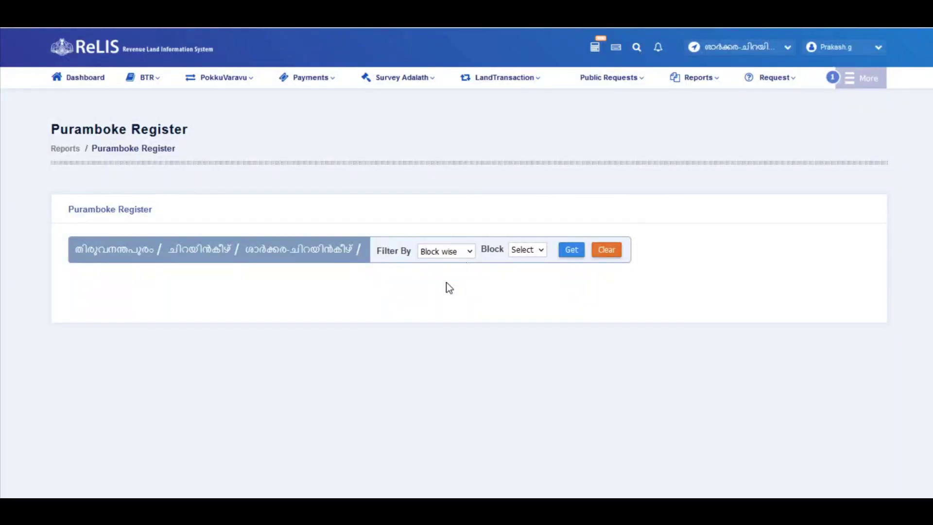
click(523, 253)
click(525, 285)
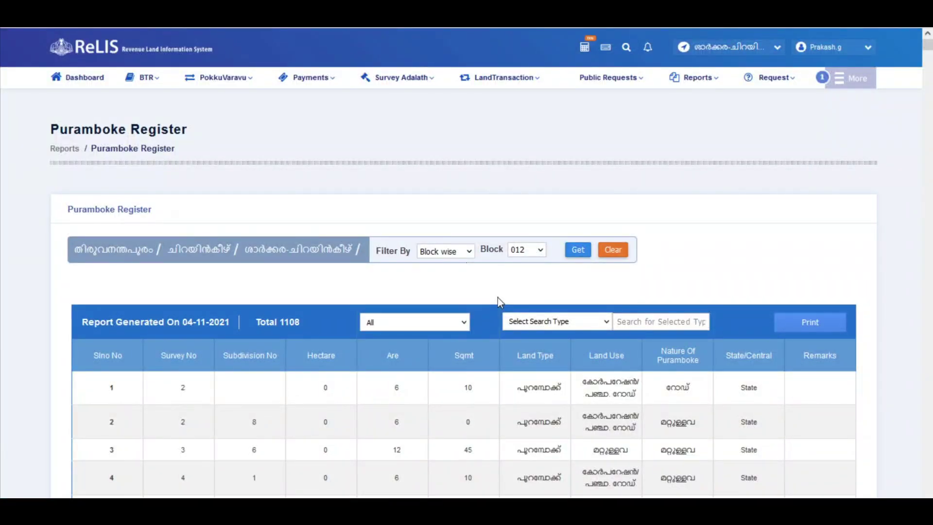
Step: Scroll through the 1108 register entries and select the remarks text of row 809
scroll(498, 297, down, 8)
scroll(498, 297, down, 15)
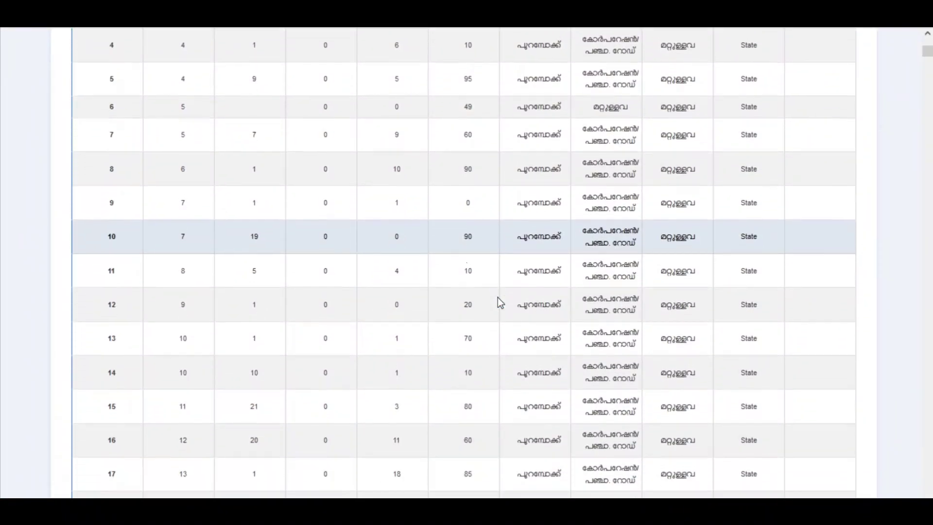
scroll(497, 297, up, 20)
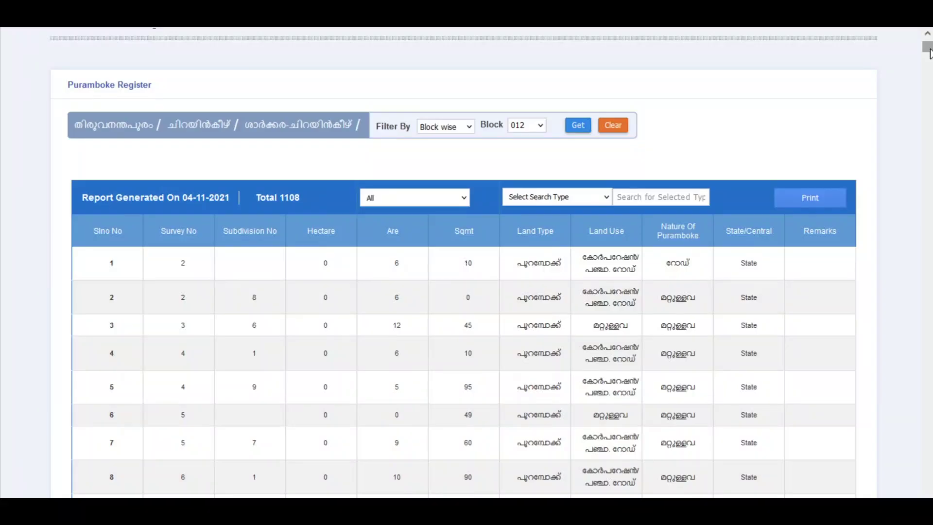
drag(929, 52, 925, 393)
scroll(870, 333, up, 4)
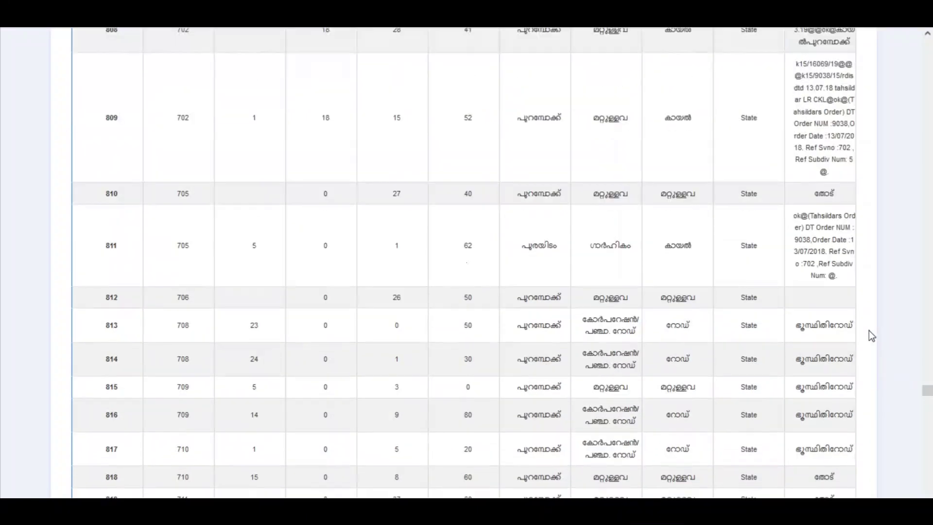
drag(796, 226, 843, 291)
scroll(825, 261, up, 5)
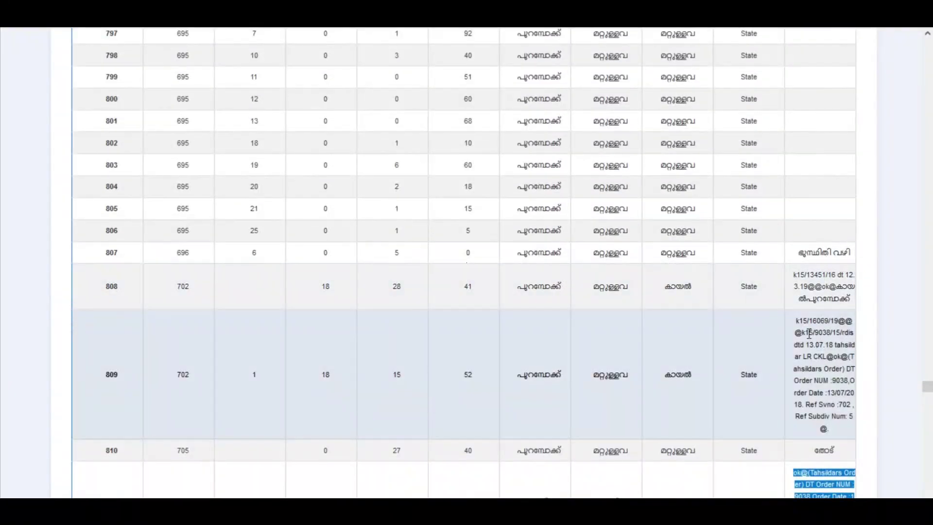
drag(796, 321, 848, 431)
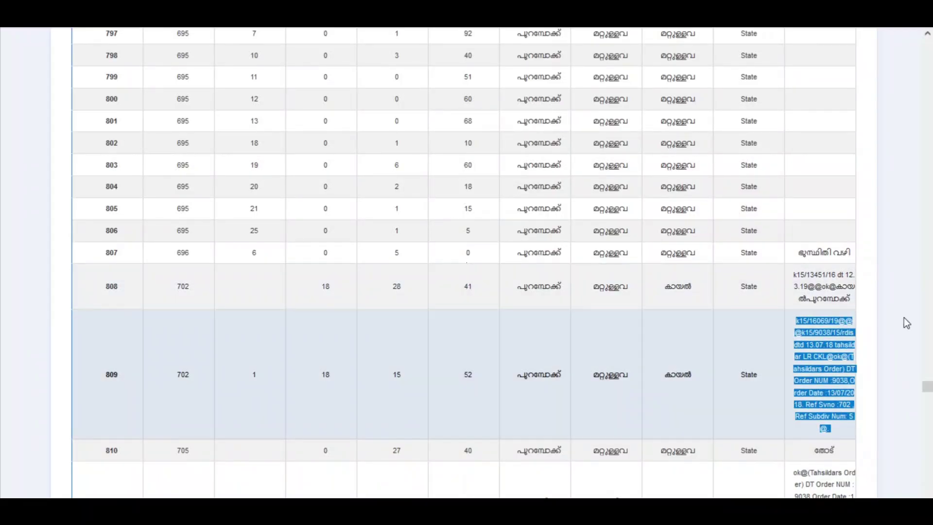
drag(926, 387, 927, 45)
Step: Switch the register's Select Search Type to Nature Of Puramboke
click(696, 80)
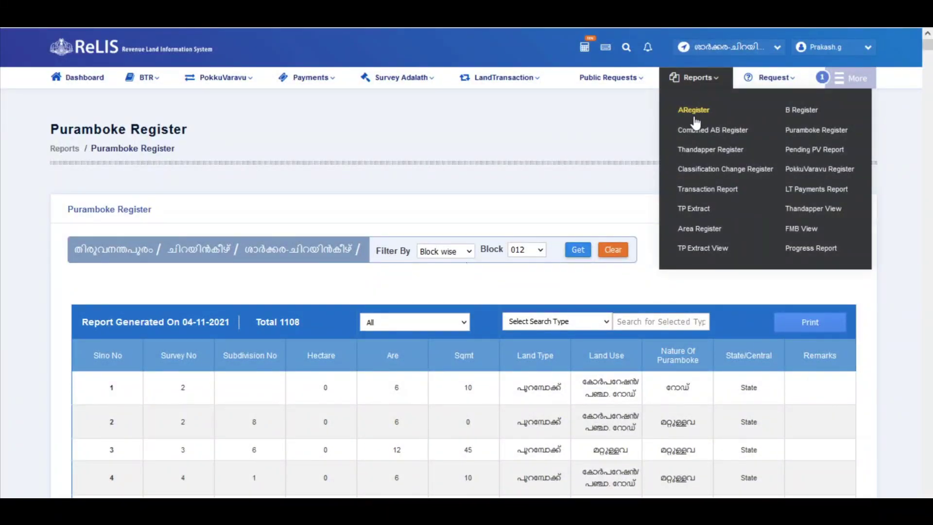
click(581, 326)
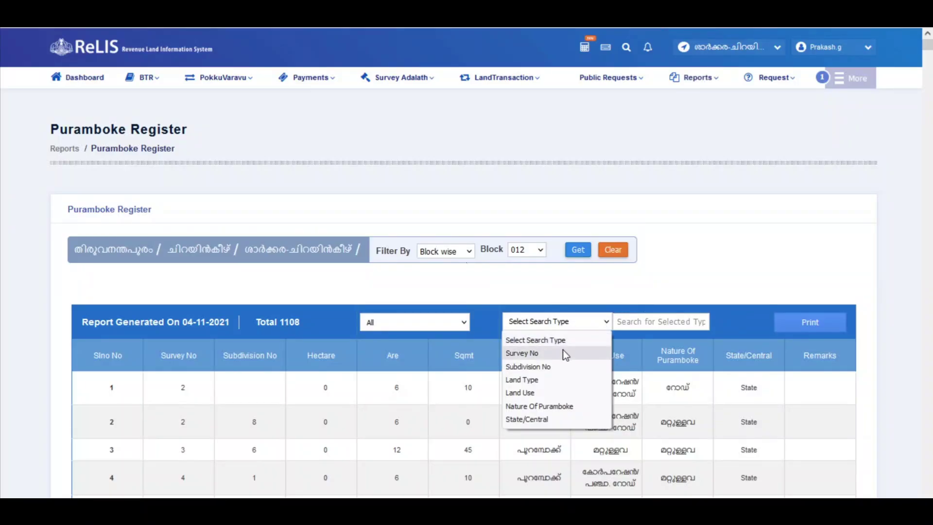
click(540, 405)
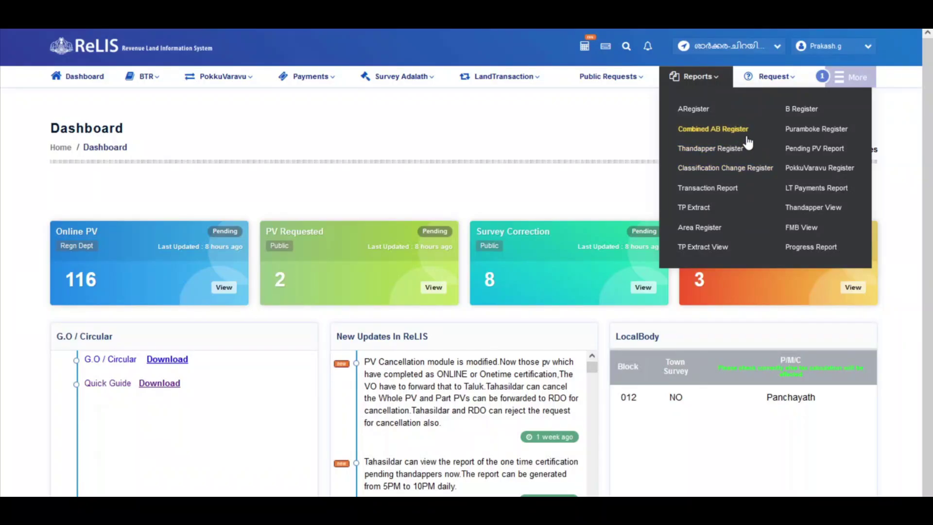
Step: Open the Pending PV Report and list seller survey numbers for resurvey block 012
click(828, 149)
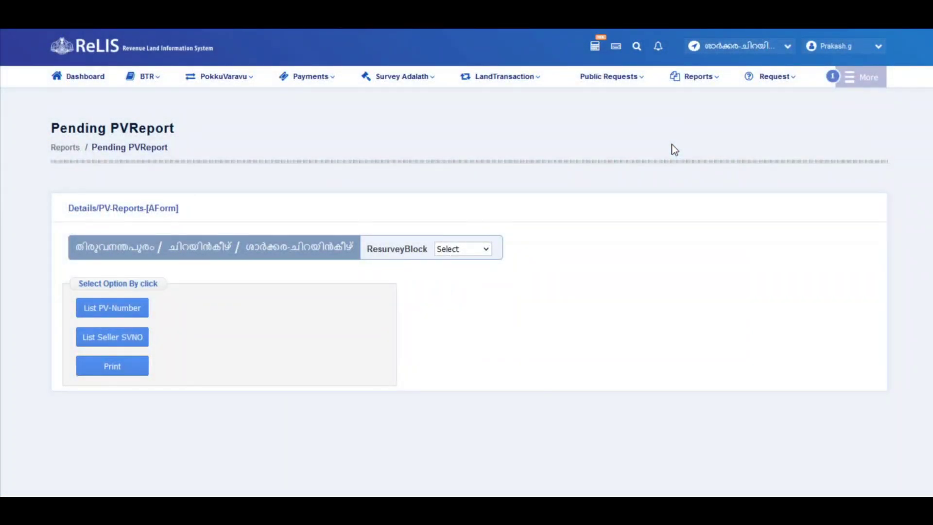
click(459, 248)
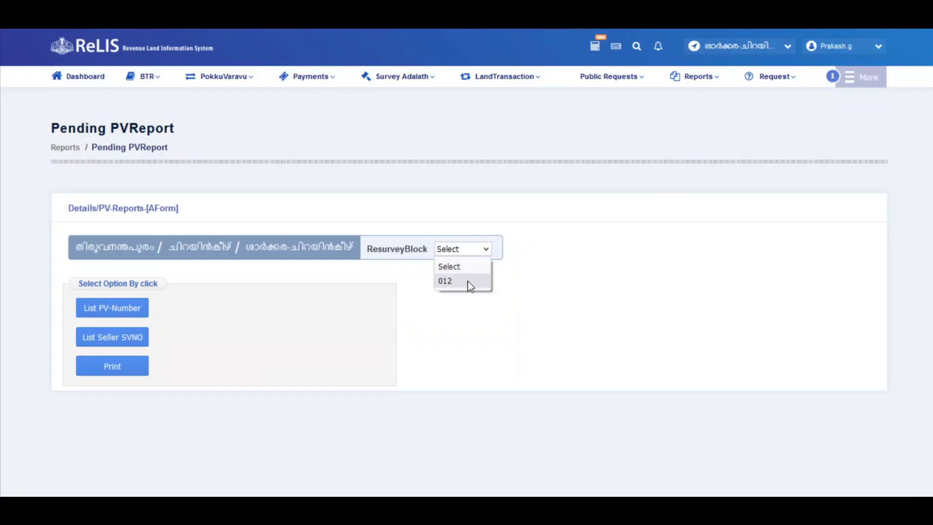
click(464, 281)
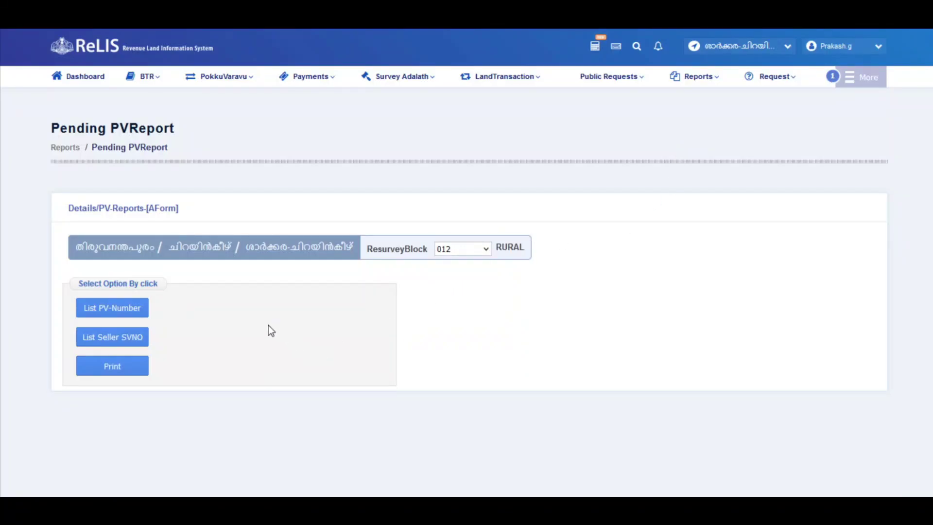
click(109, 308)
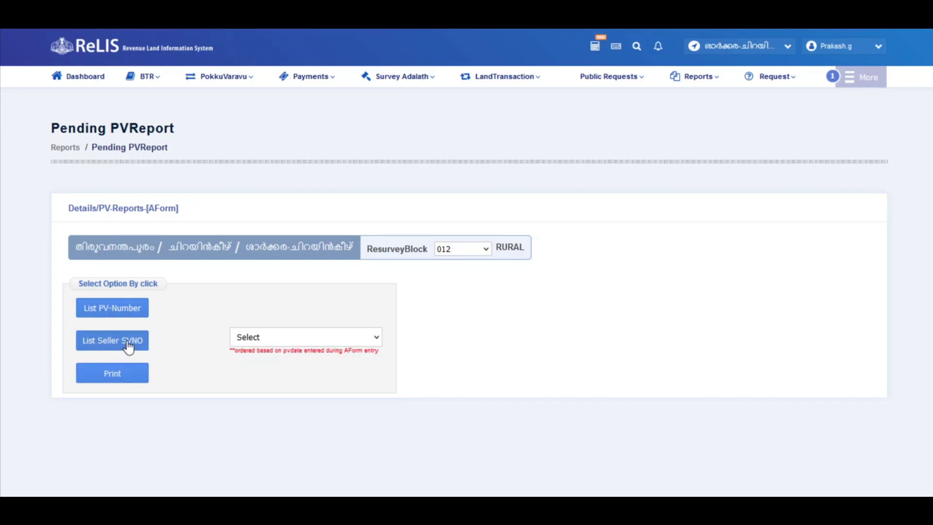
Step: Select PV number 51/2021 and print its Transfer of Registry updation form
click(263, 335)
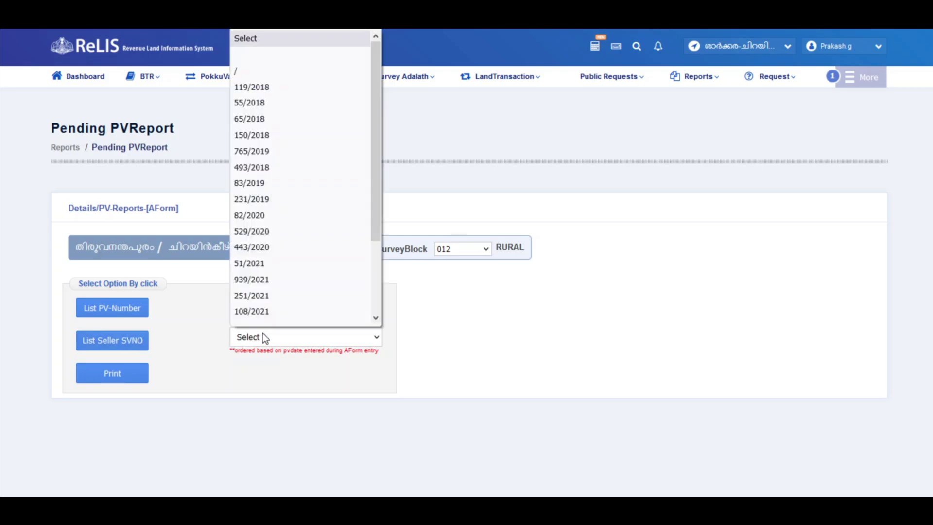
drag(377, 78, 386, 187)
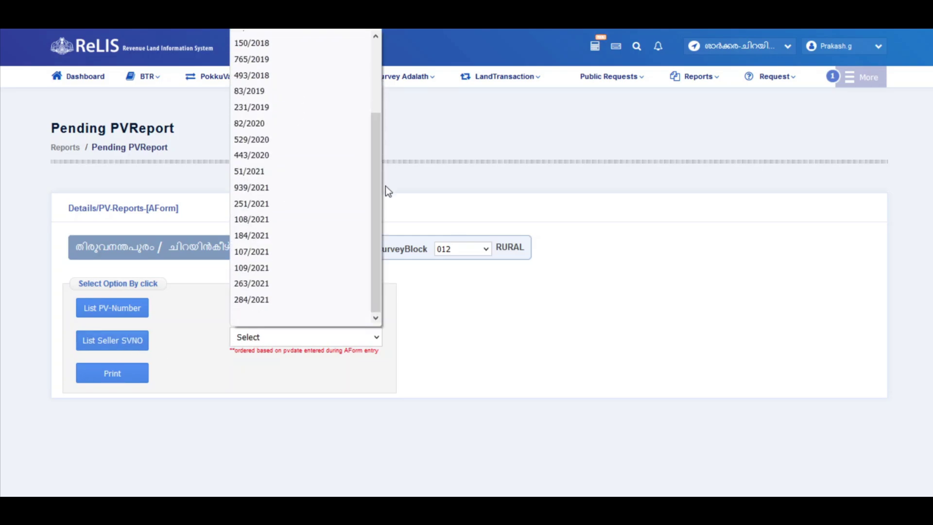
click(258, 171)
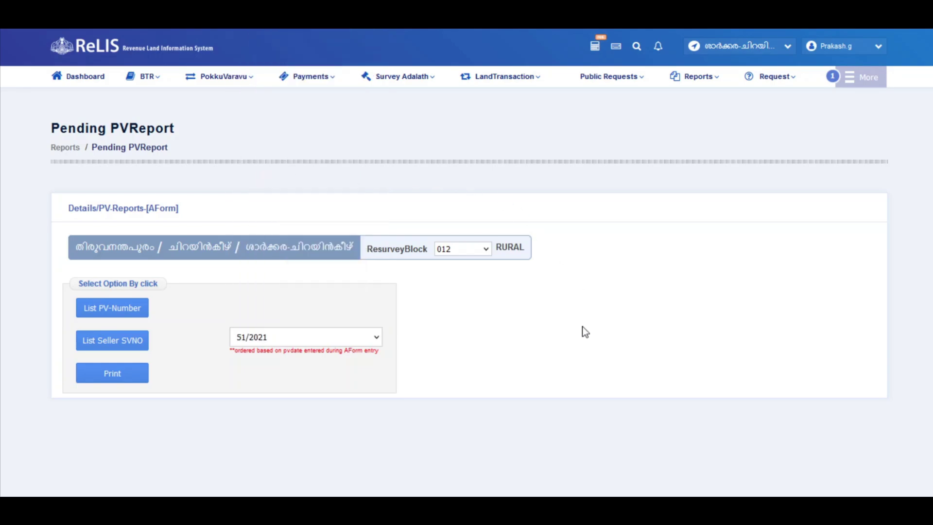
click(105, 382)
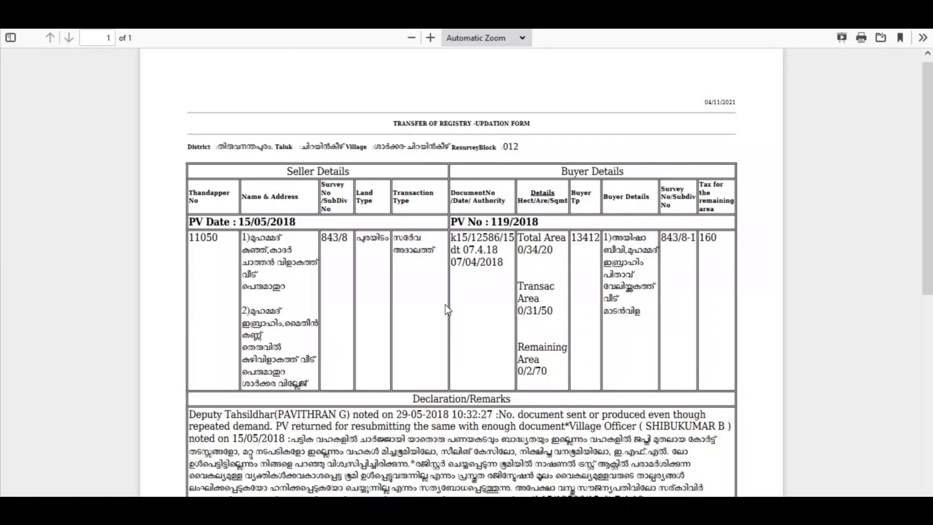
Step: Scroll through the Transfer of Registry updation PDF and acknowledge the print notice
scroll(437, 340, down, 5)
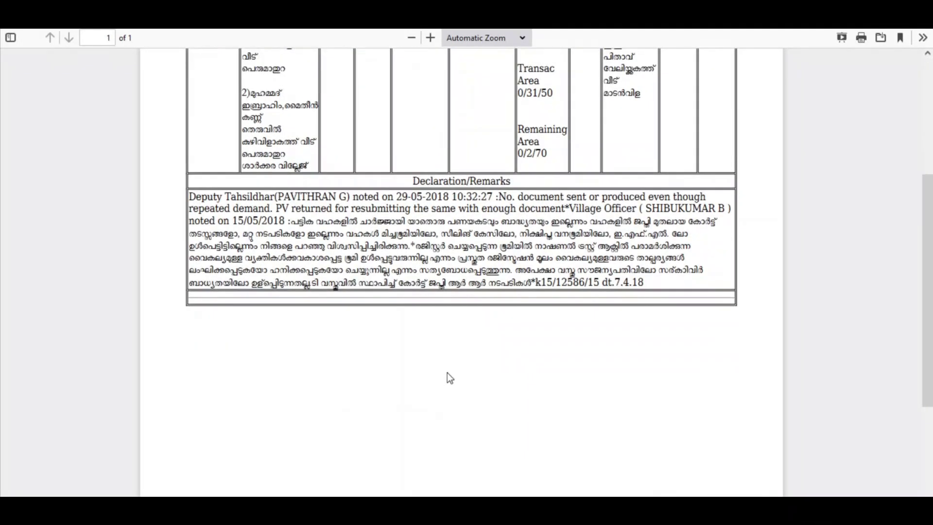
scroll(447, 372, up, 5)
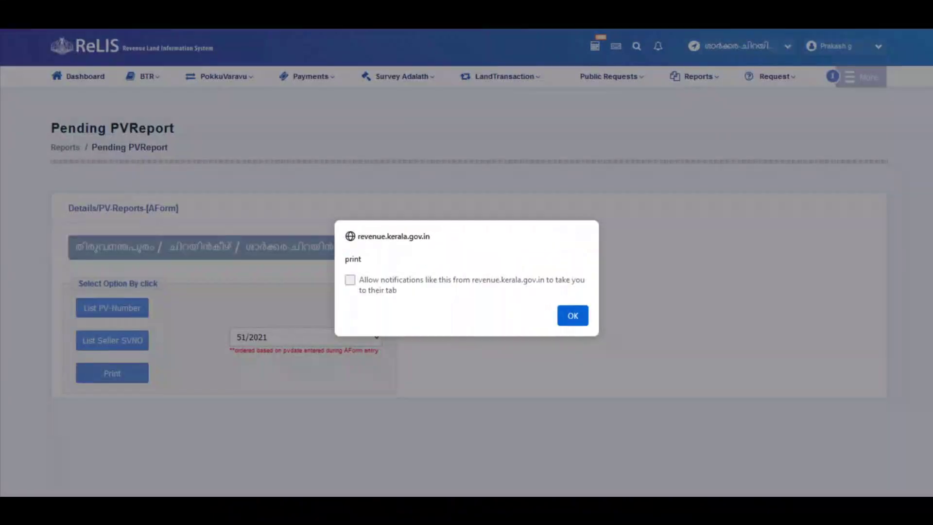
click(571, 316)
click(696, 81)
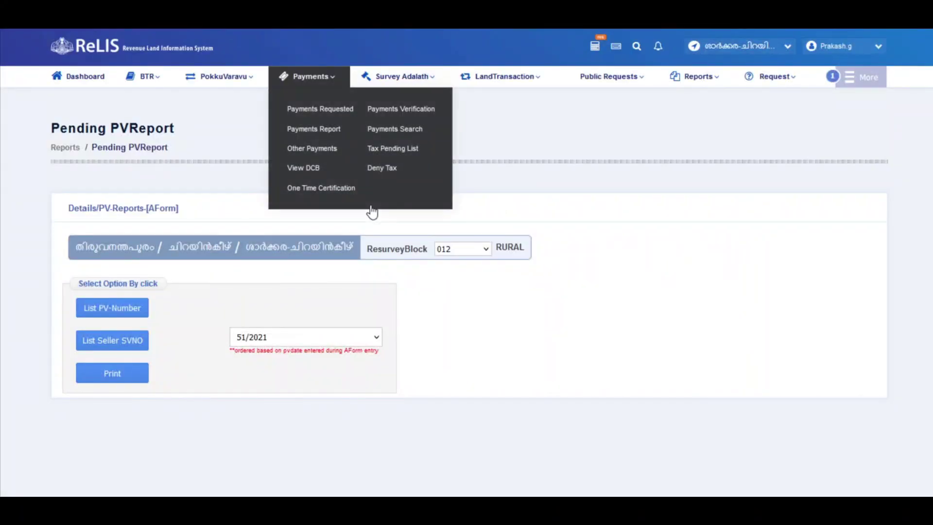
Step: Choose Classification Change Register from Reports and select resurvey block 012
mouse_move(713, 81)
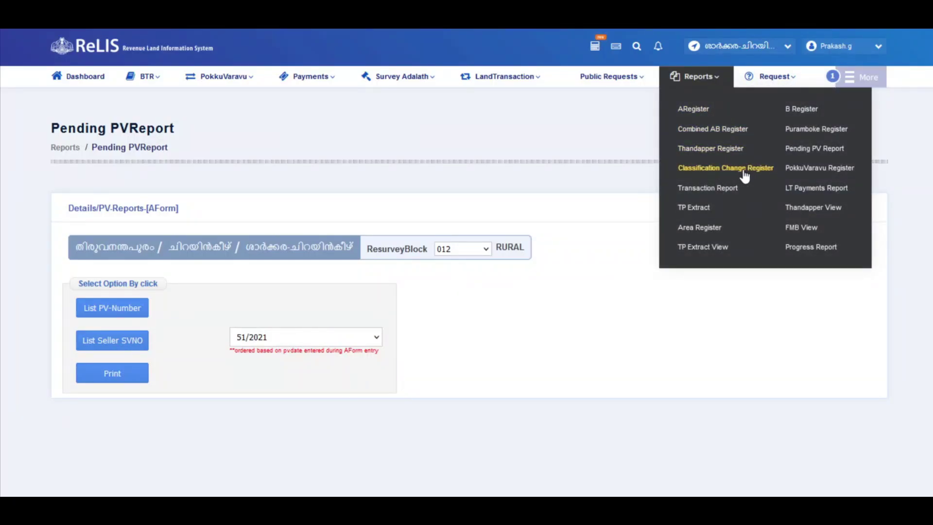
click(744, 168)
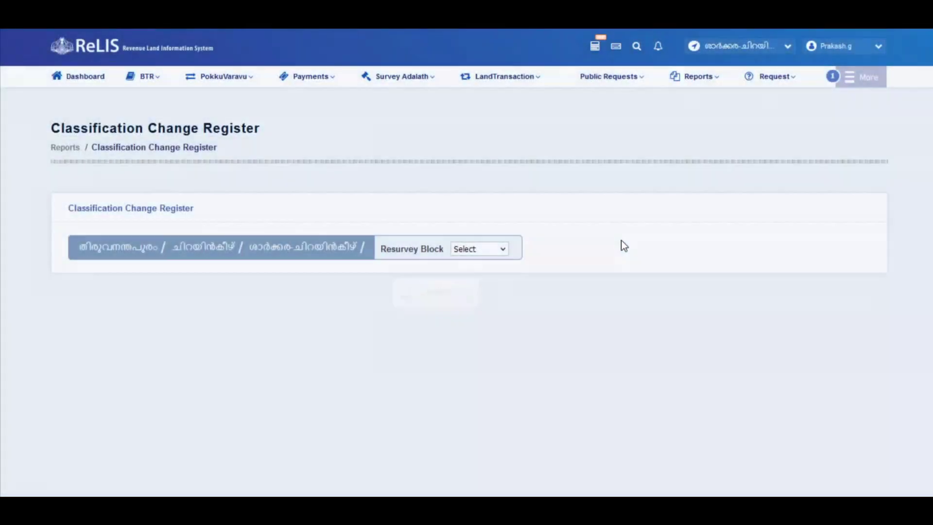
click(486, 249)
click(480, 285)
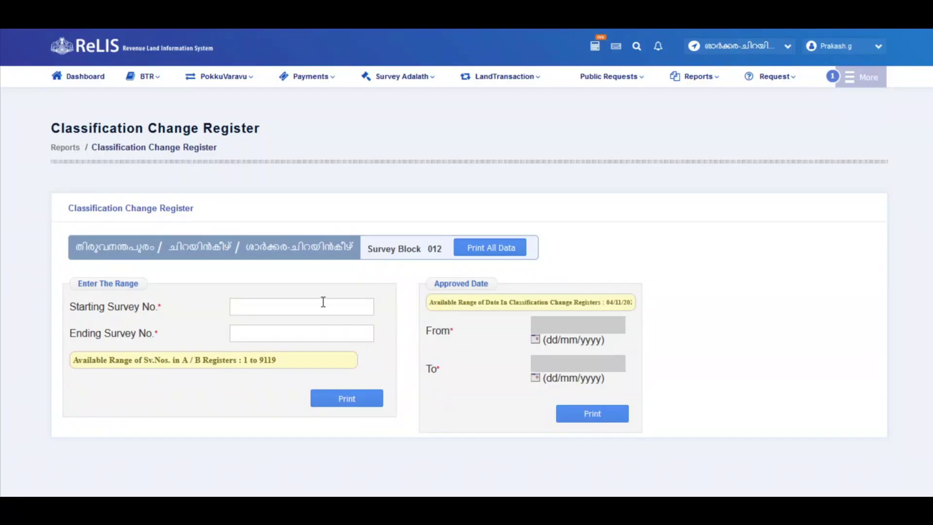
Step: Print survey numbers 1 to 5, after the 1–100 range triggers the limit-of-5 error
click(265, 303)
text(1)
key(Tab)
text(100)
click(339, 399)
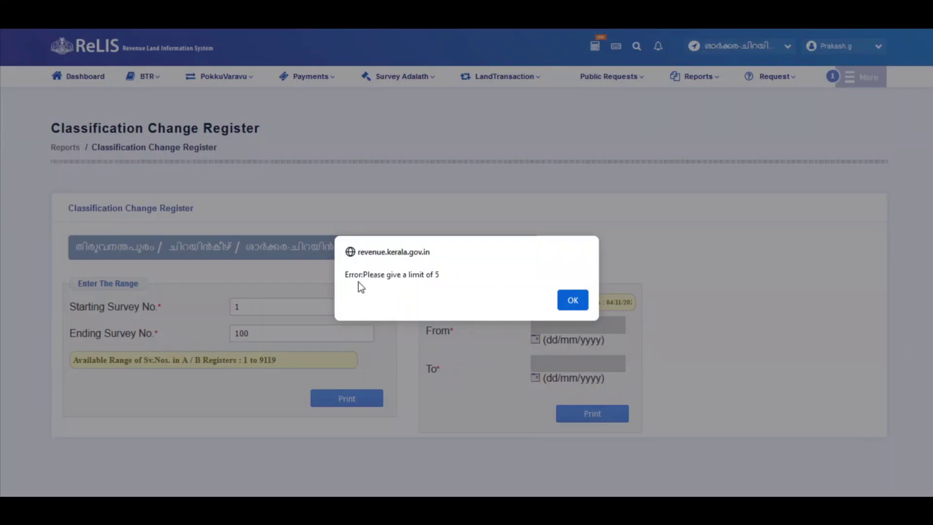
click(568, 301)
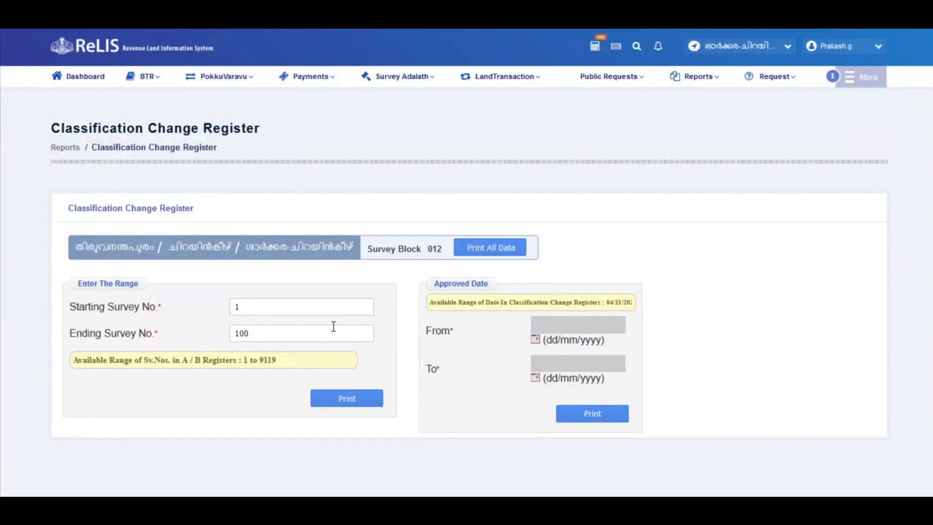
drag(333, 331, 197, 333)
text(5)
click(355, 395)
Step: Try approval dates 01/11/2021–04/11/2021, then print all block 012 data after no records found
click(536, 339)
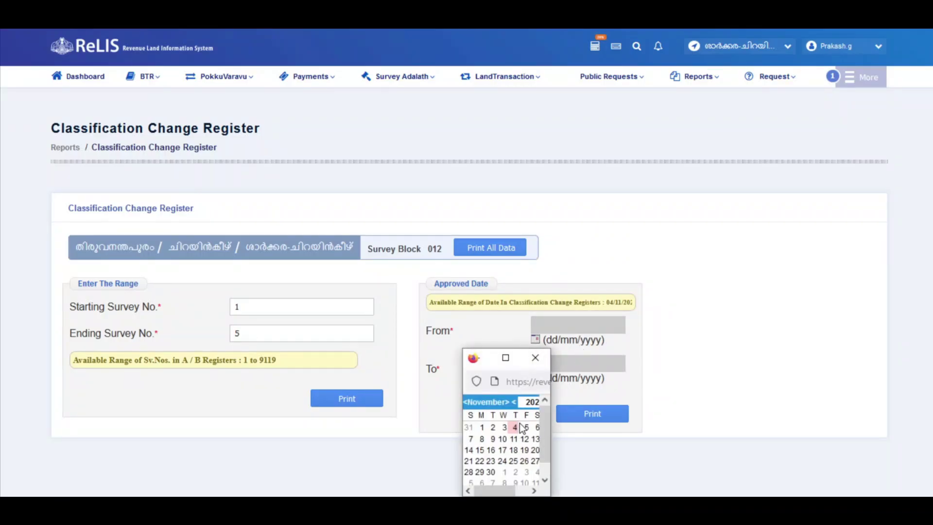
click(481, 428)
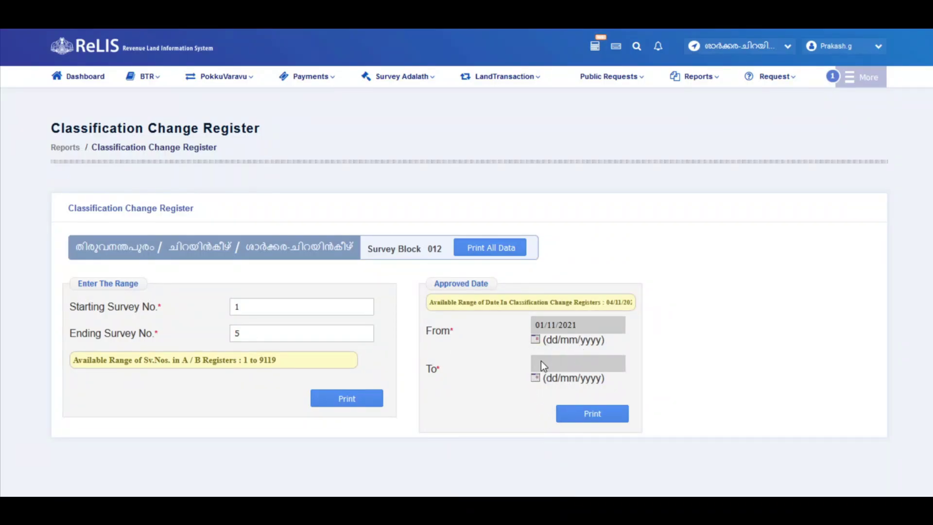
click(535, 377)
click(515, 428)
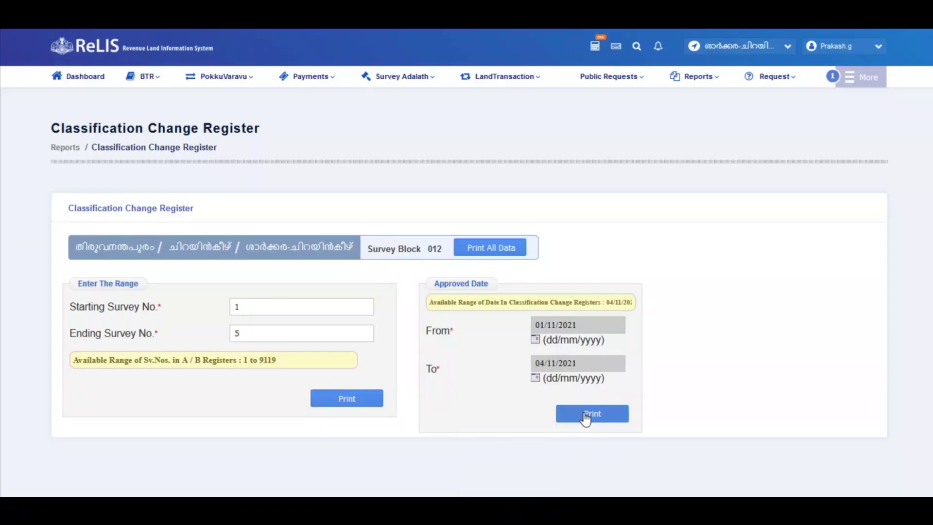
click(592, 413)
click(574, 308)
click(478, 248)
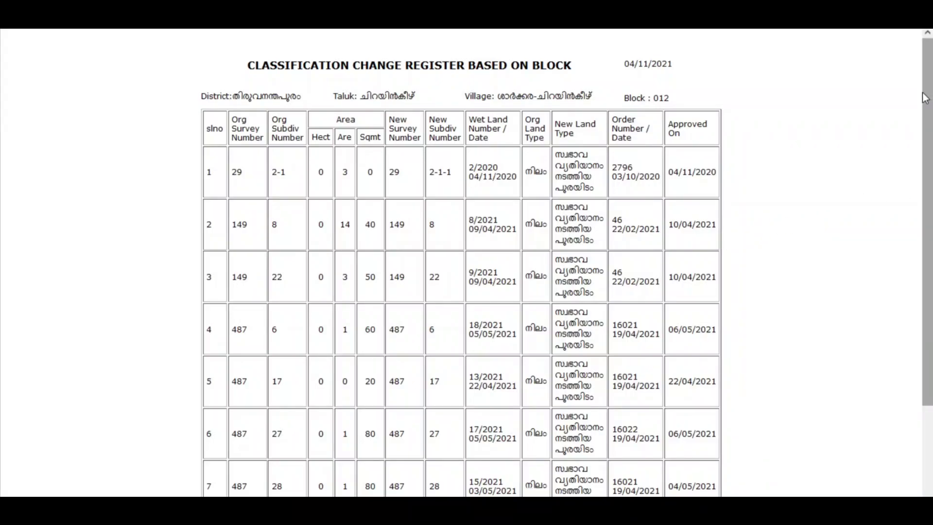
Step: Scroll through the printed block 012 register and highlight the land type in row 1
drag(929, 103, 930, 217)
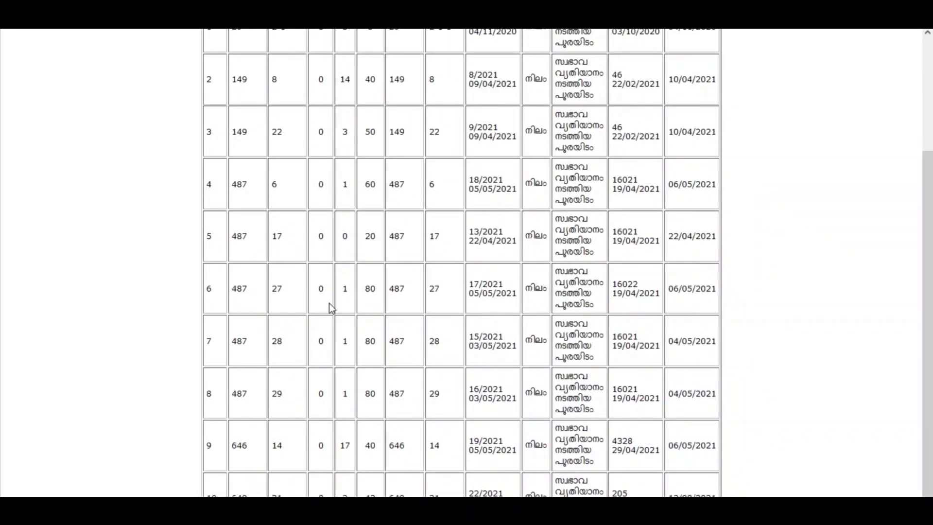
drag(925, 485, 929, 487)
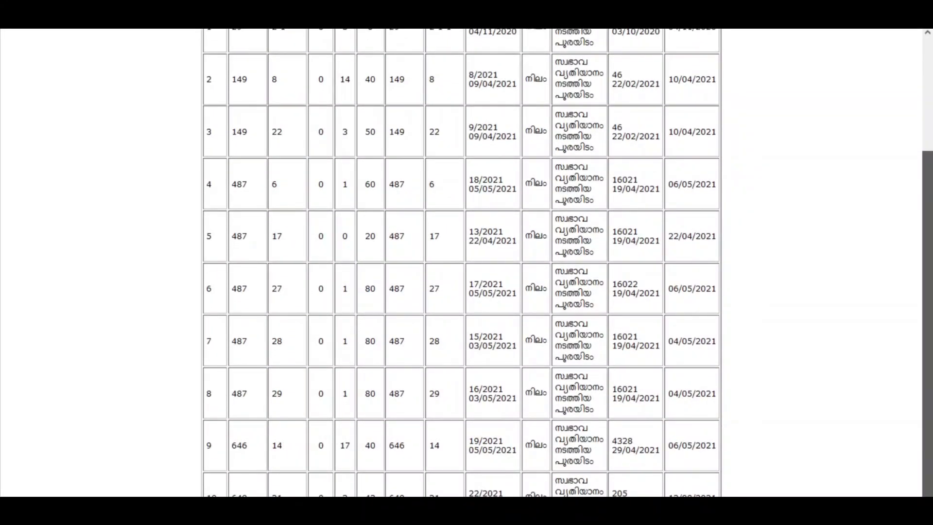
drag(928, 487, 916, 354)
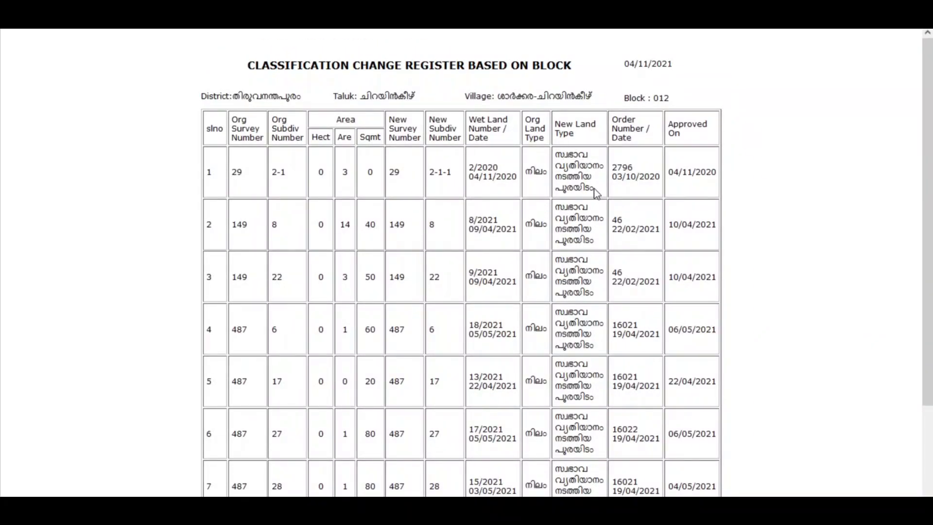
drag(600, 192, 553, 154)
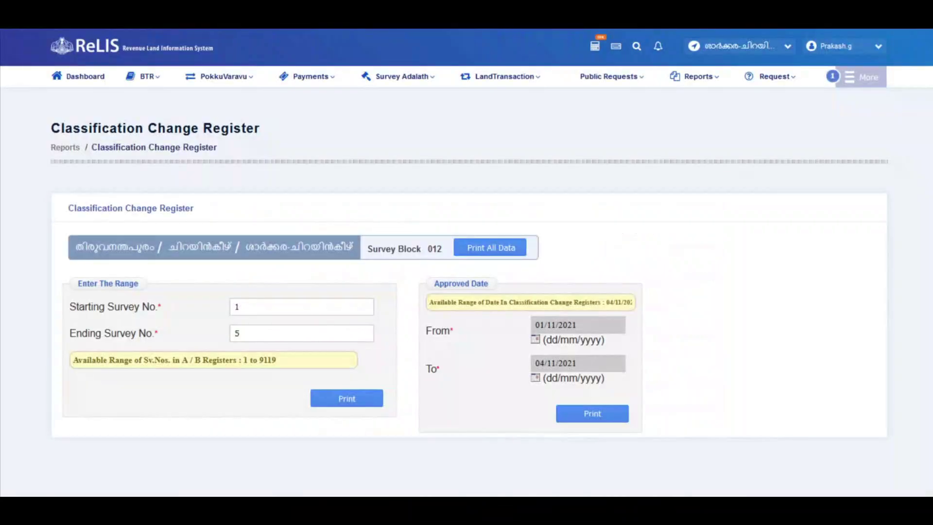
Step: Choose PokkuVaravu Register from the Reports menu
click(717, 79)
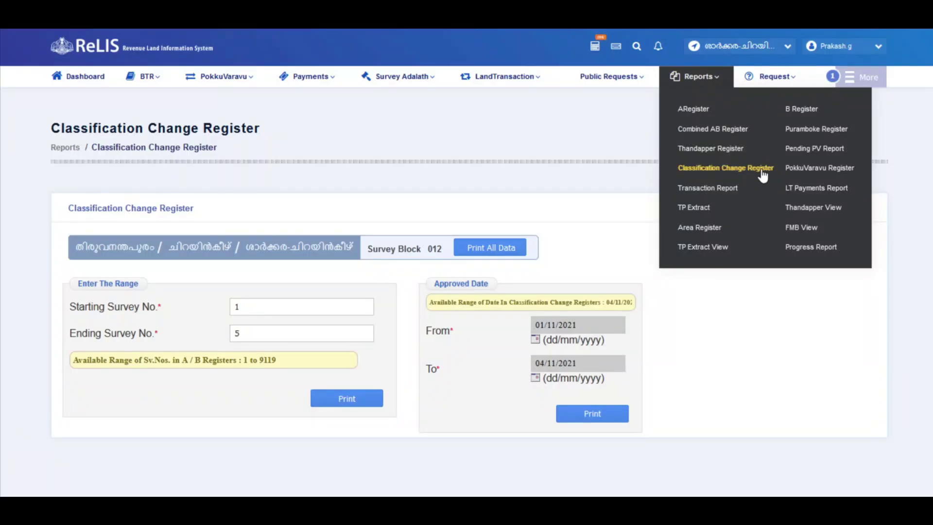
click(823, 174)
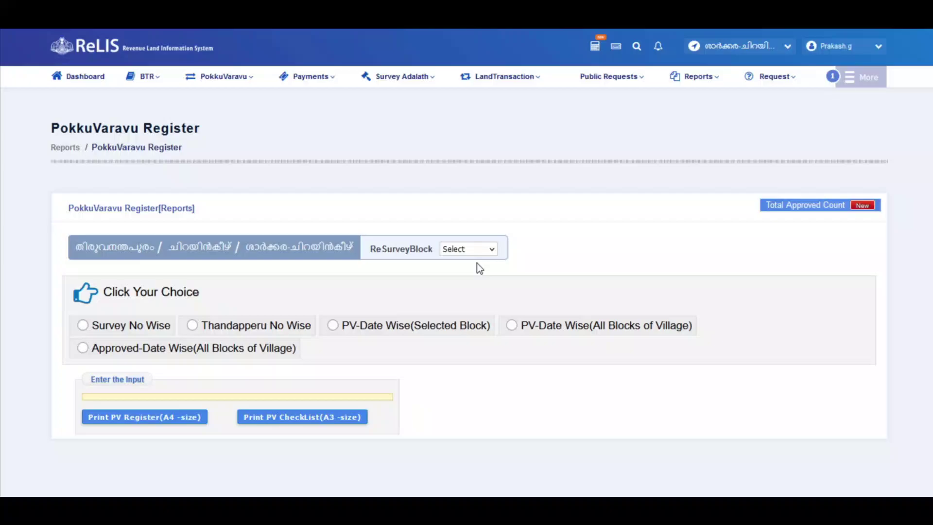
Step: Set block 012, PV-Date Wise (Selected Block), From and To 01/11/2021, and print
click(478, 252)
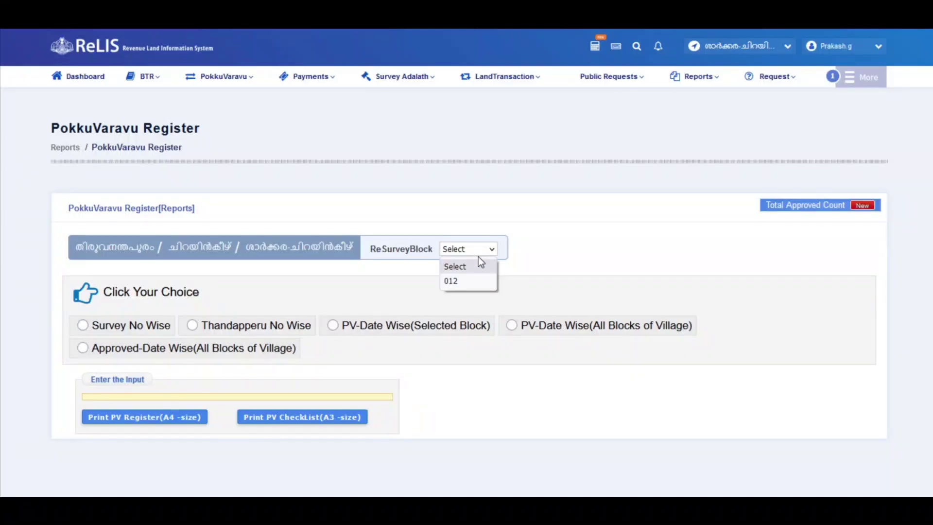
click(468, 280)
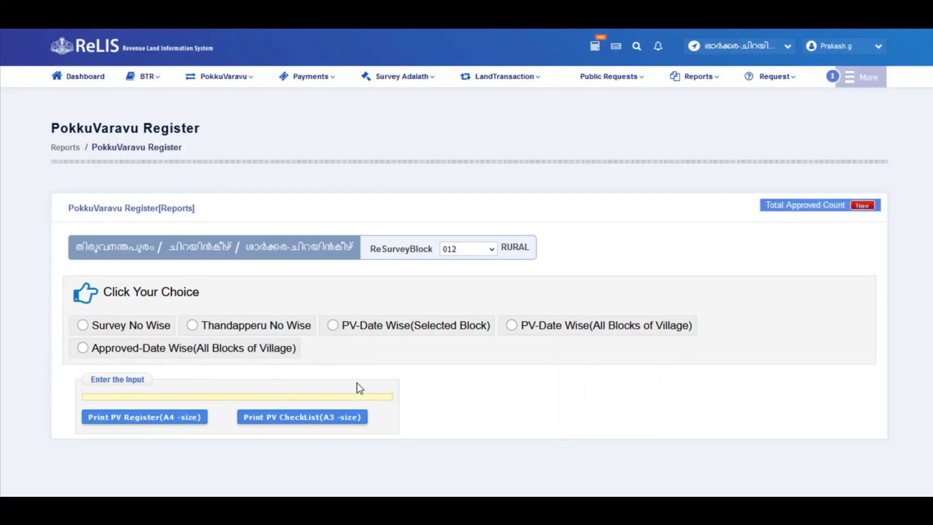
click(332, 326)
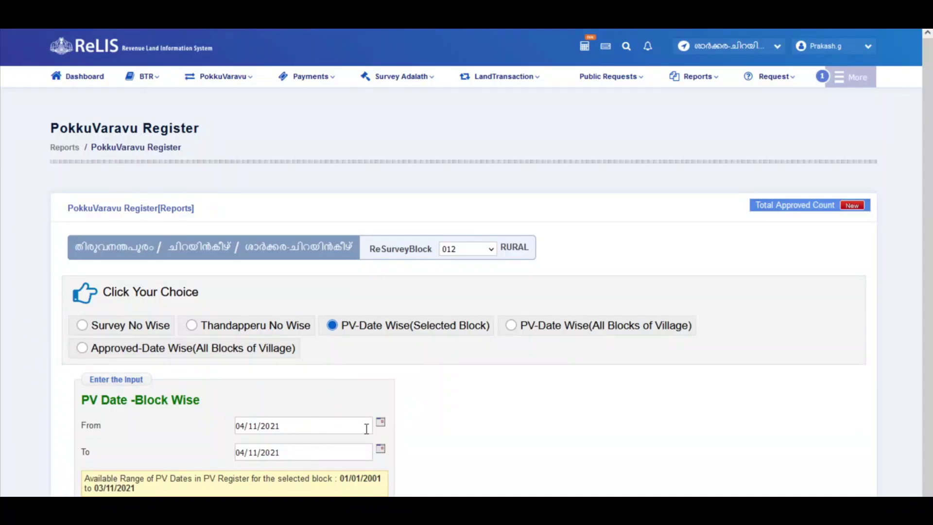
click(382, 424)
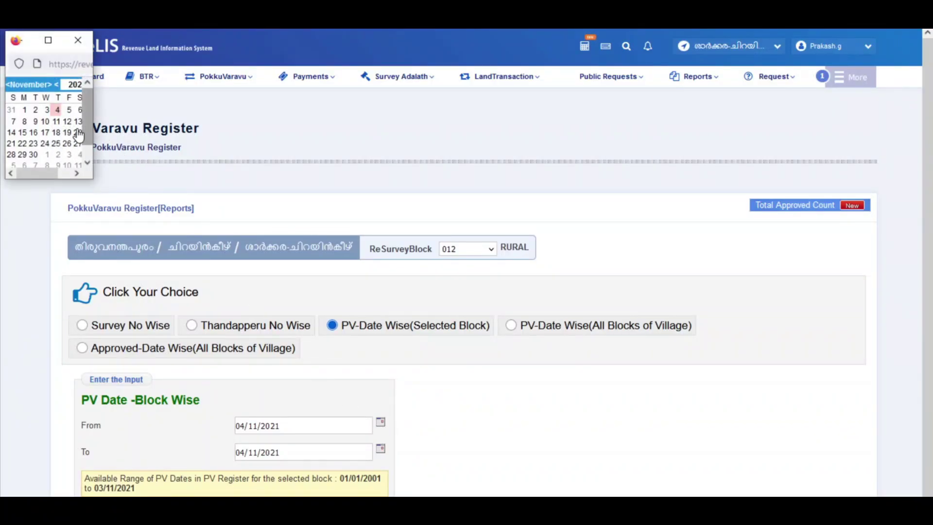
click(24, 111)
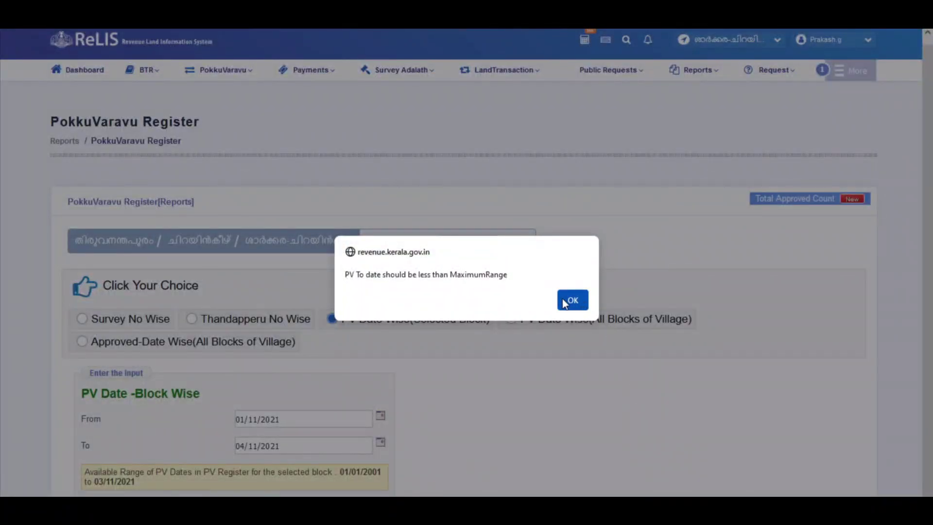
click(567, 298)
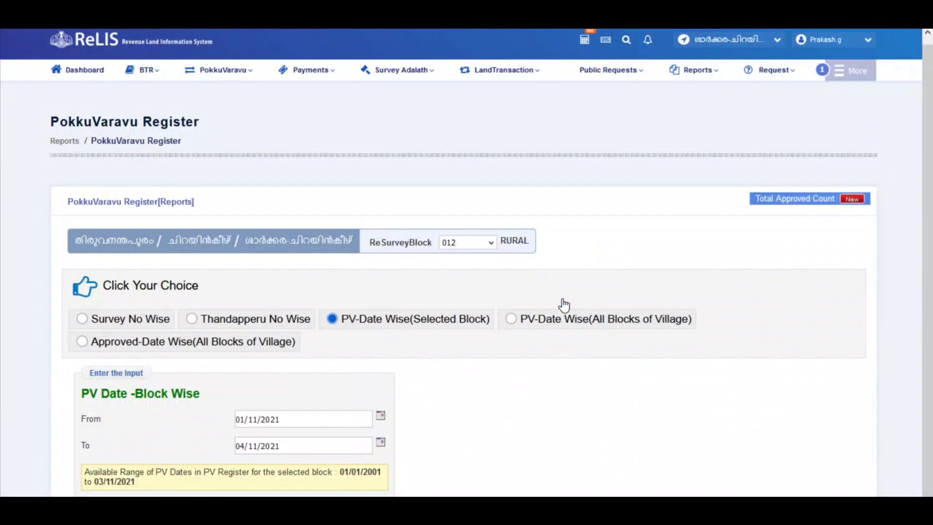
click(381, 442)
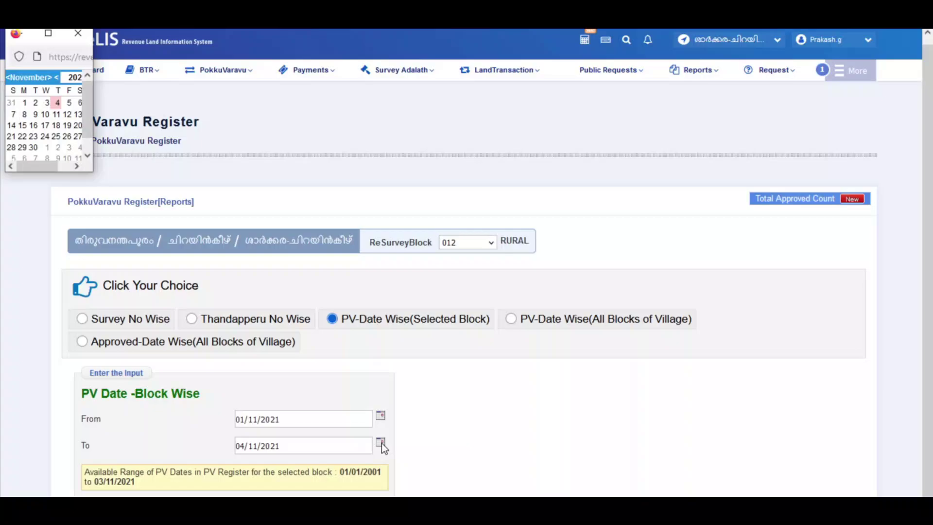
click(26, 103)
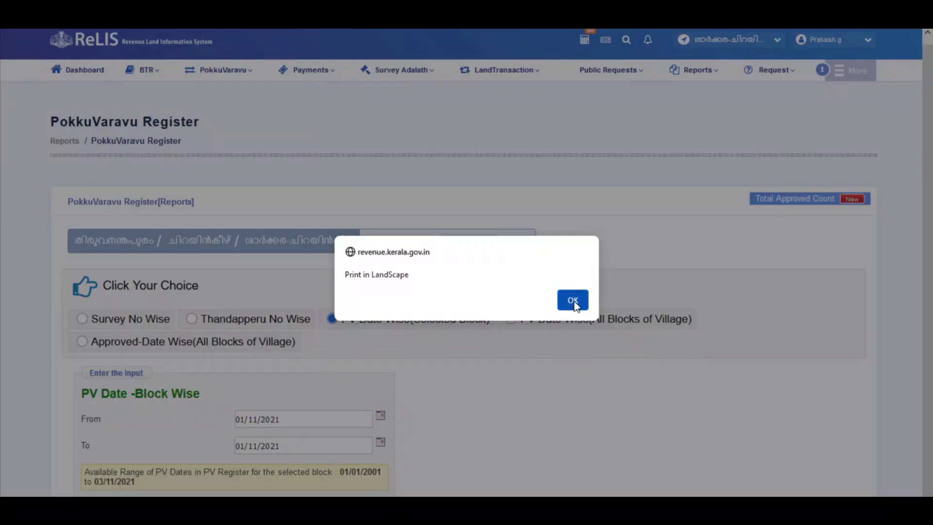
click(573, 301)
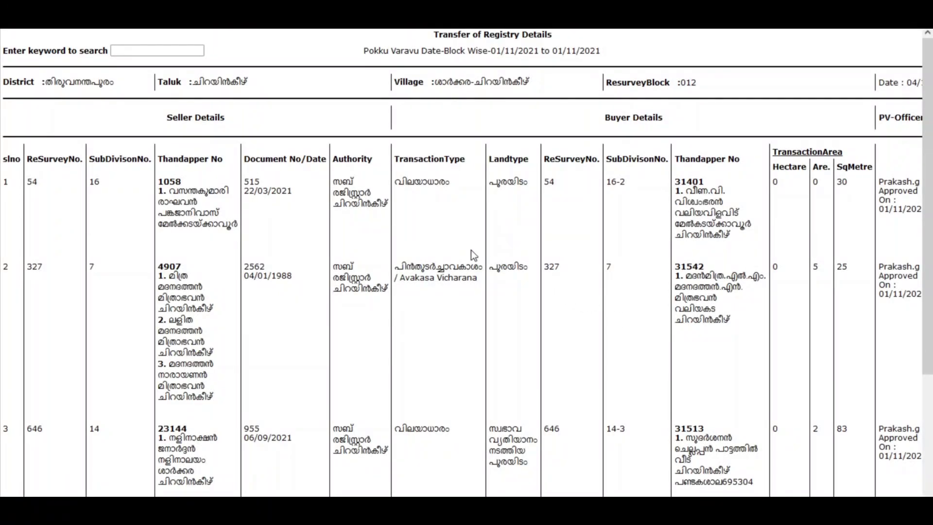
Step: Zoom out the 01/11/2021 Transfer of Registry report, preview its printout, then cancel
key(ctrl+minus)
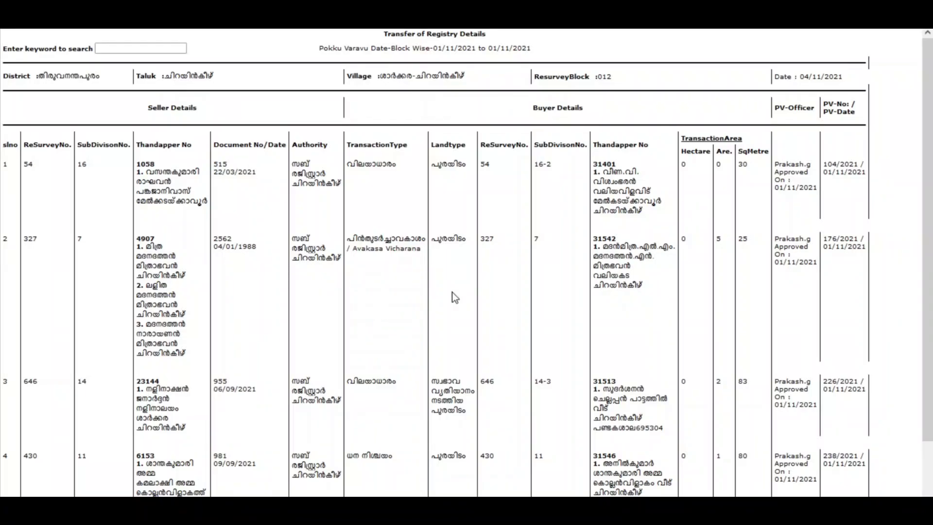
key(ctrl+p)
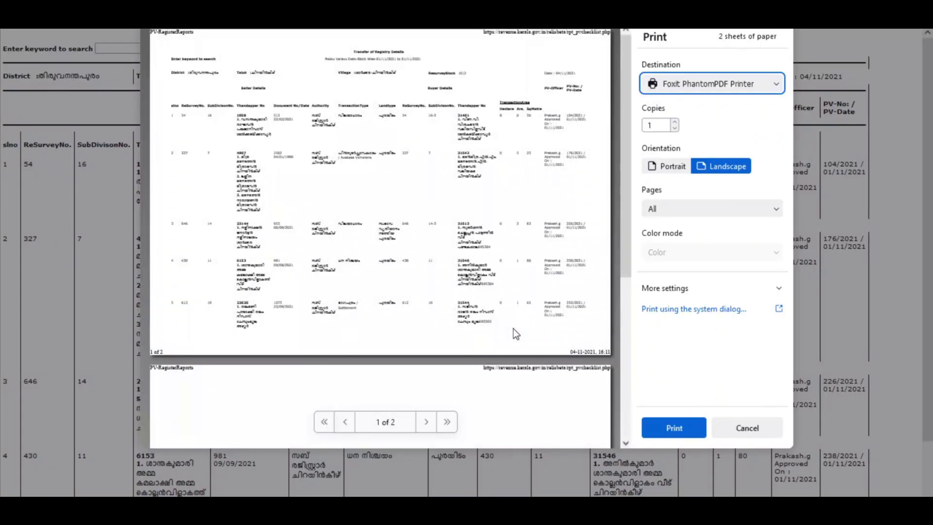
scroll(463, 289, down, 5)
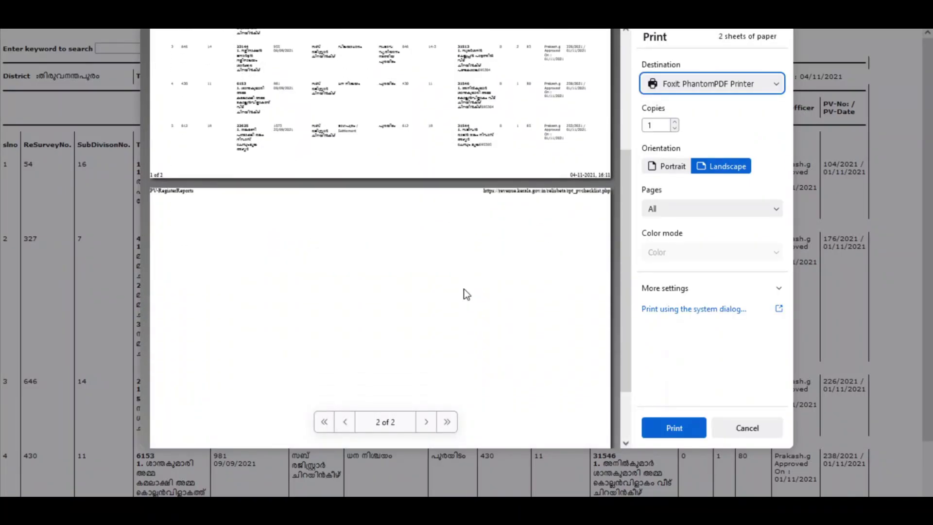
scroll(464, 288, up, 5)
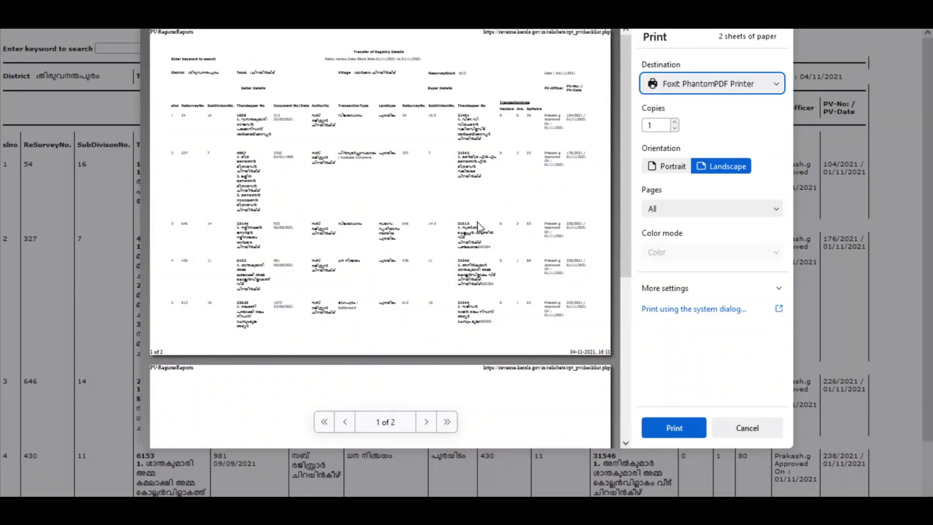
click(747, 429)
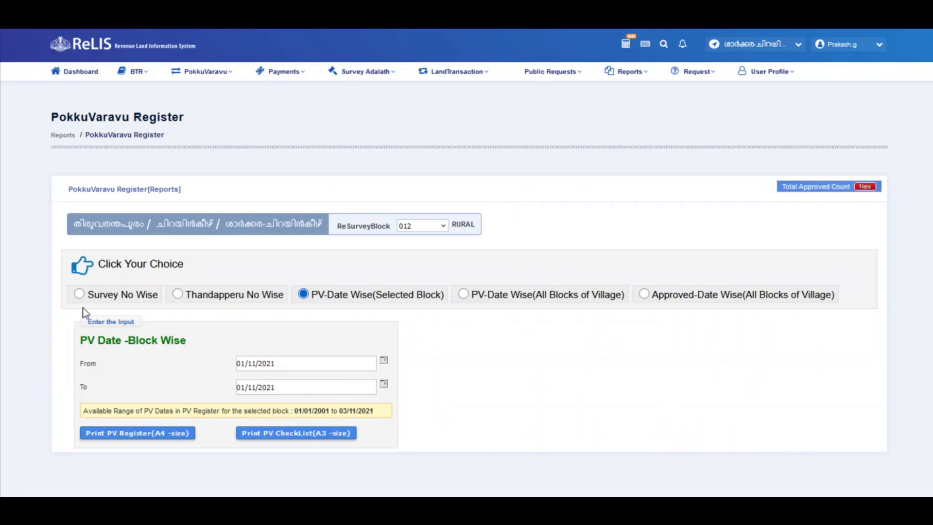
Step: List block 012 by PV date from 01/11/2021 to 01/11/2021 and generate the A4 PV register
click(178, 293)
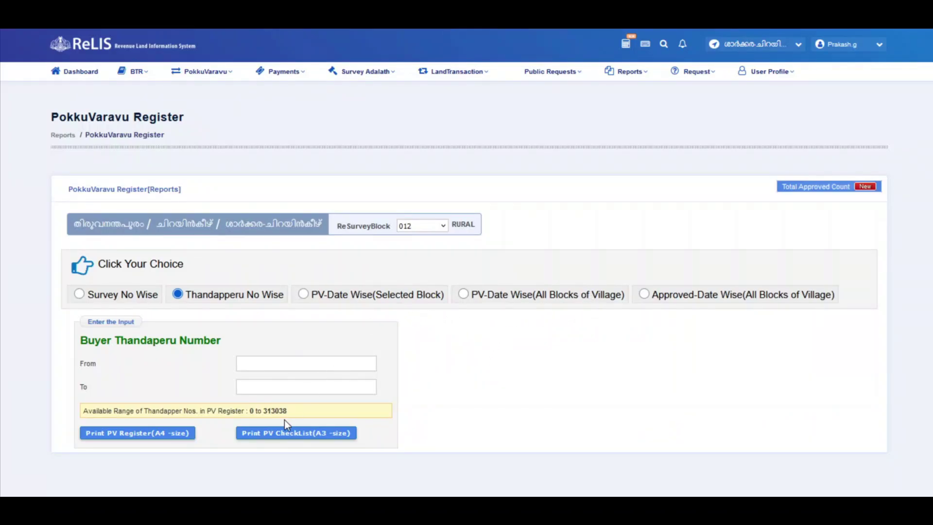
click(304, 295)
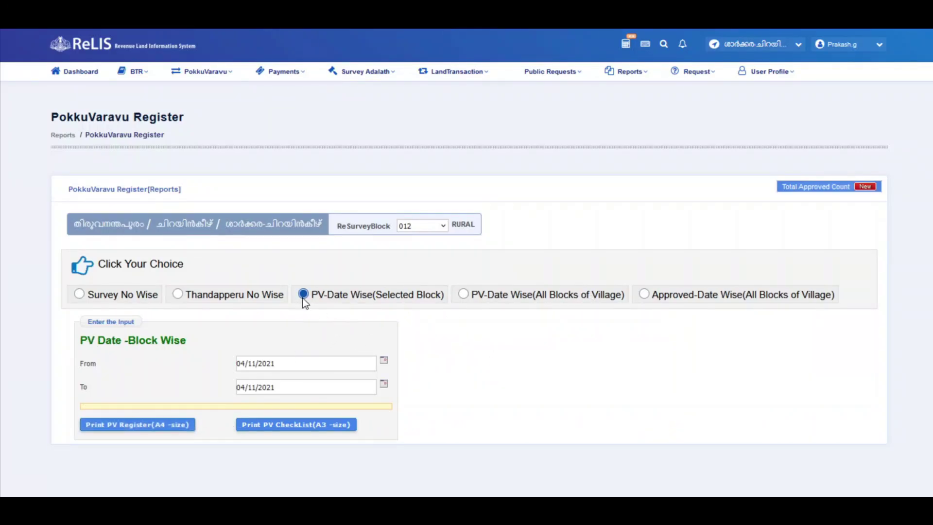
click(384, 360)
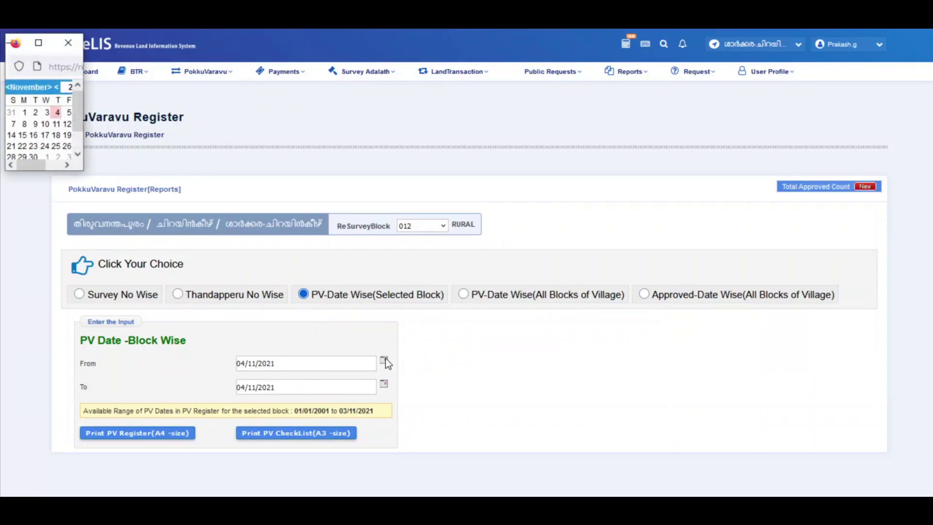
click(25, 114)
click(384, 385)
click(26, 114)
click(121, 437)
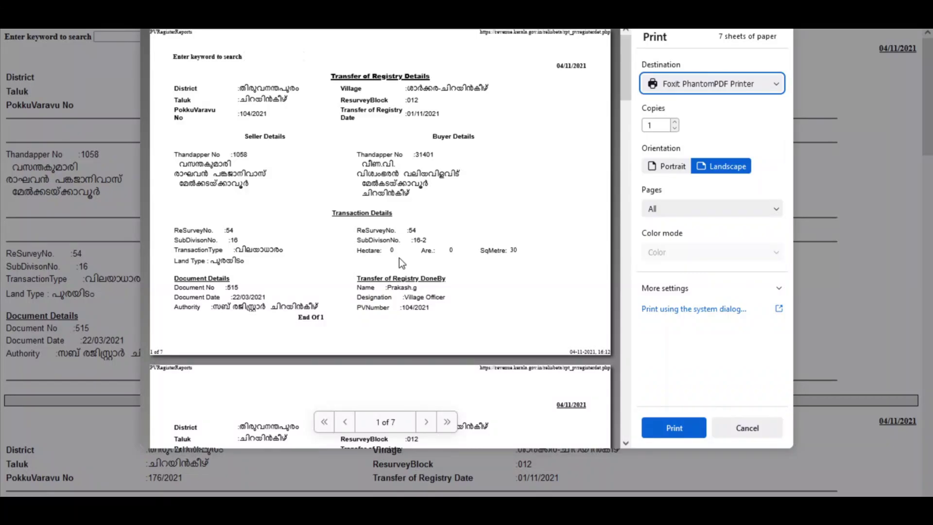
Step: Preview the PV register in portrait, then switch back to landscape and scroll through the sheets
click(653, 166)
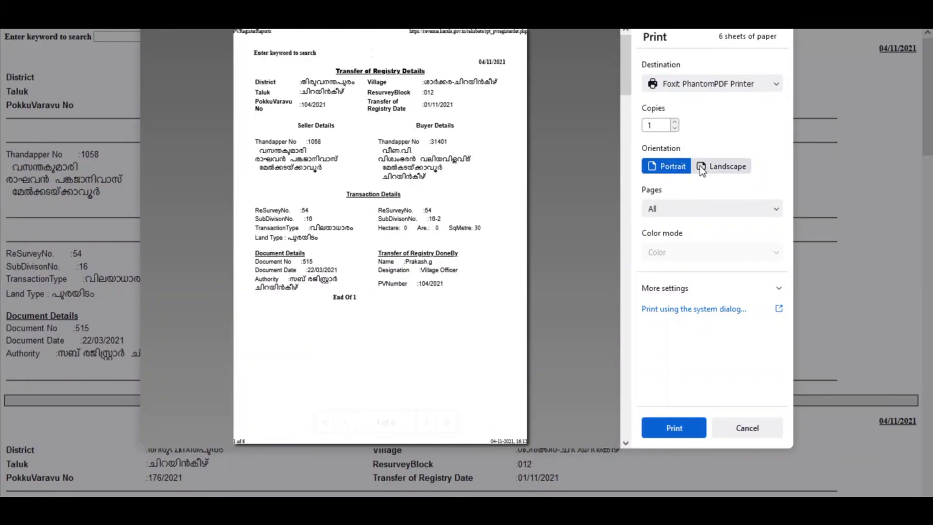
click(727, 166)
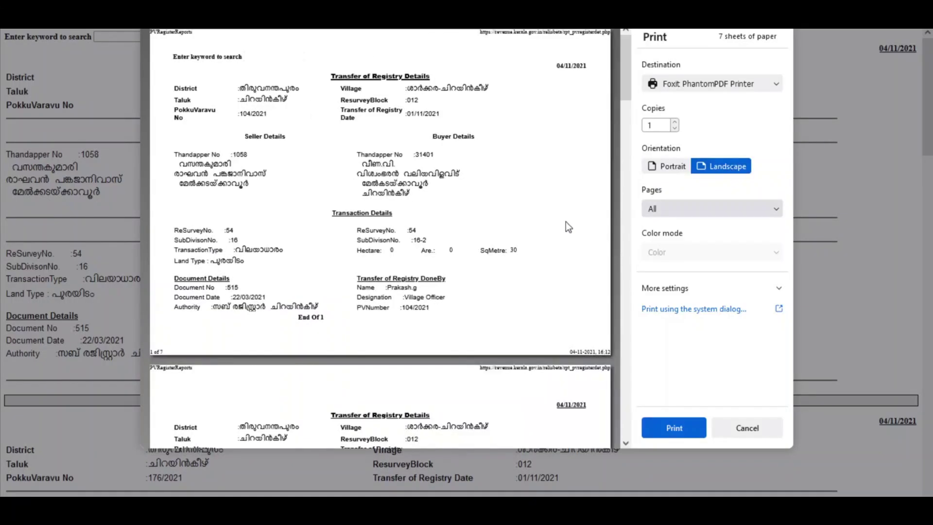
scroll(442, 242, down, 5)
scroll(442, 242, down, 15)
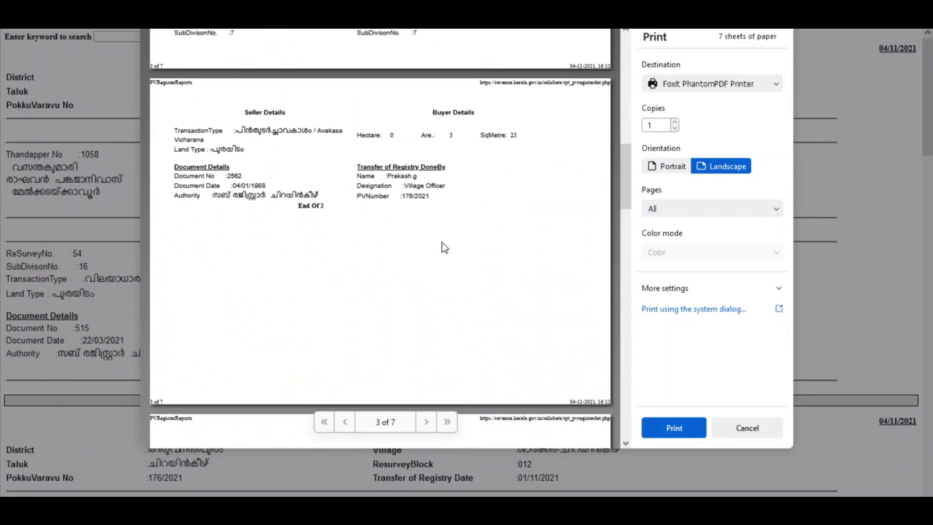
scroll(441, 242, down, 5)
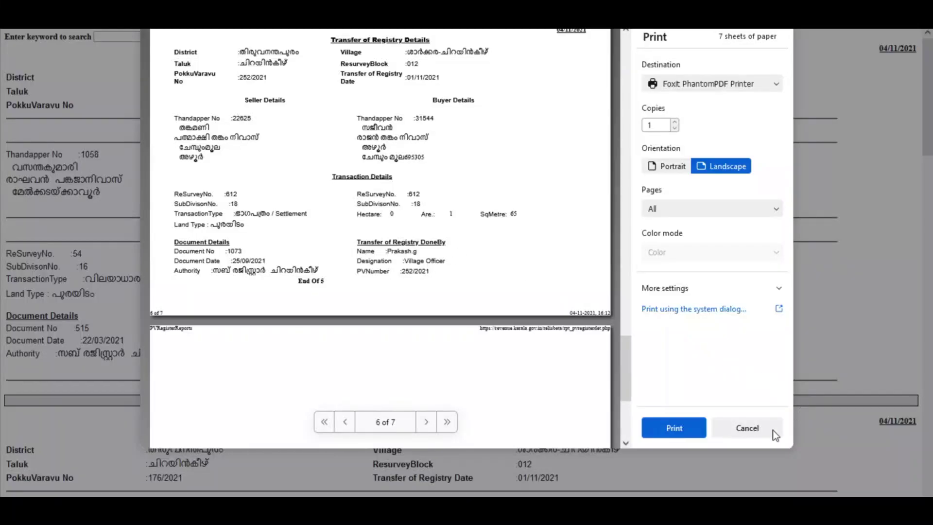
Step: Cancel the print preview and return to the PokkuVaravu Register form
click(746, 428)
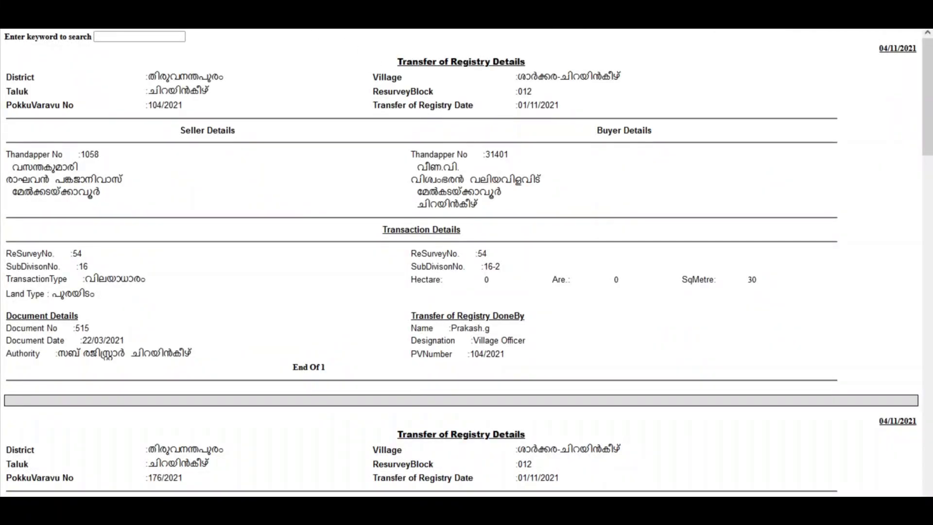
key(ctrl+w)
mouse_move(634, 73)
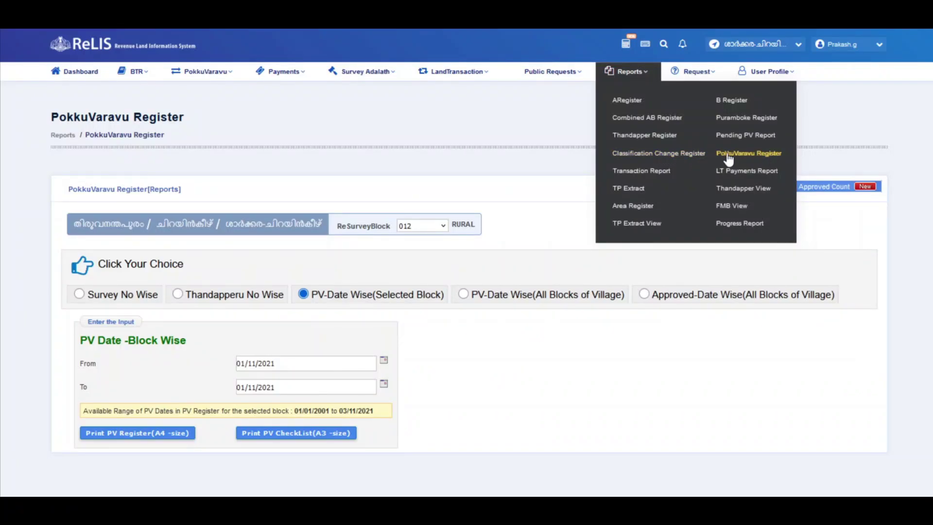
Step: In the Transaction Report, fetch transactions for block 012, survey 6, subdivision 1
click(643, 170)
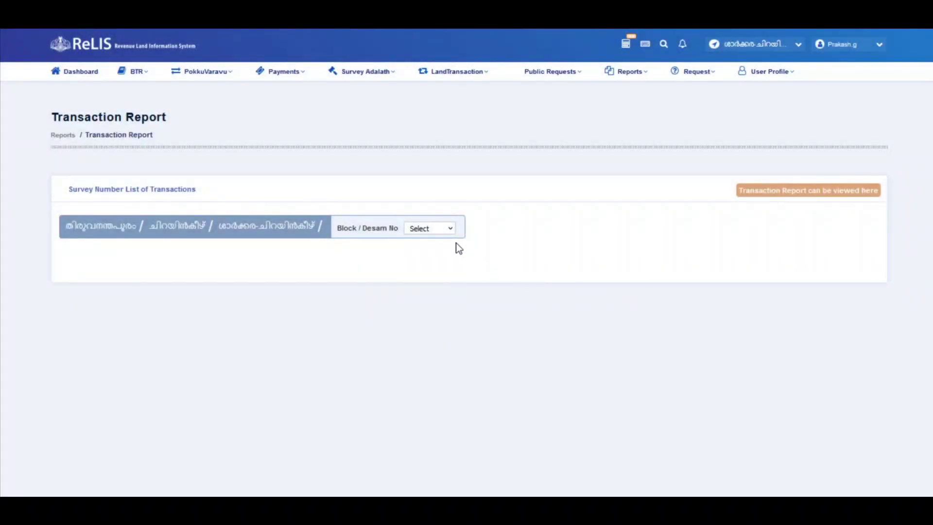
click(431, 228)
click(430, 258)
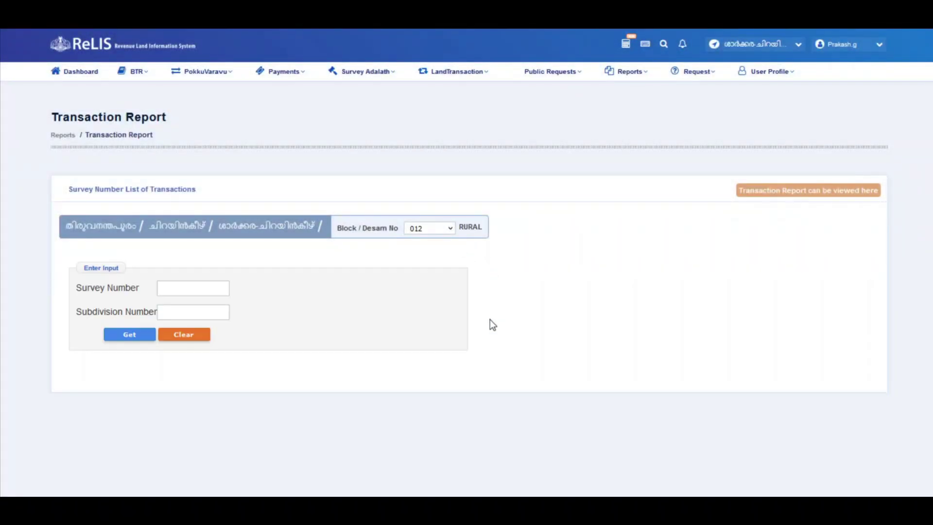
click(213, 291)
text(6)
key(Tab)
text(1)
click(108, 335)
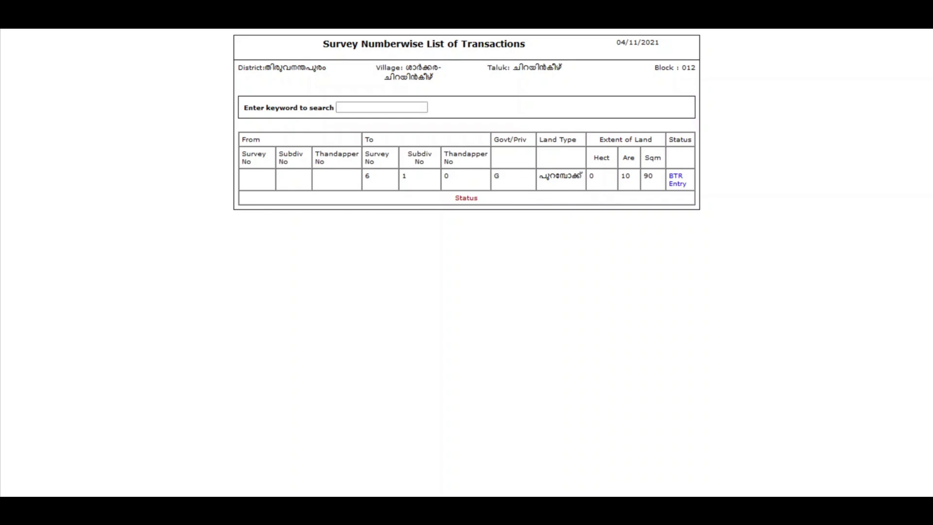
Step: Change the subdivision to 3, fetch again, and highlight the first transaction row
key(alt+Left)
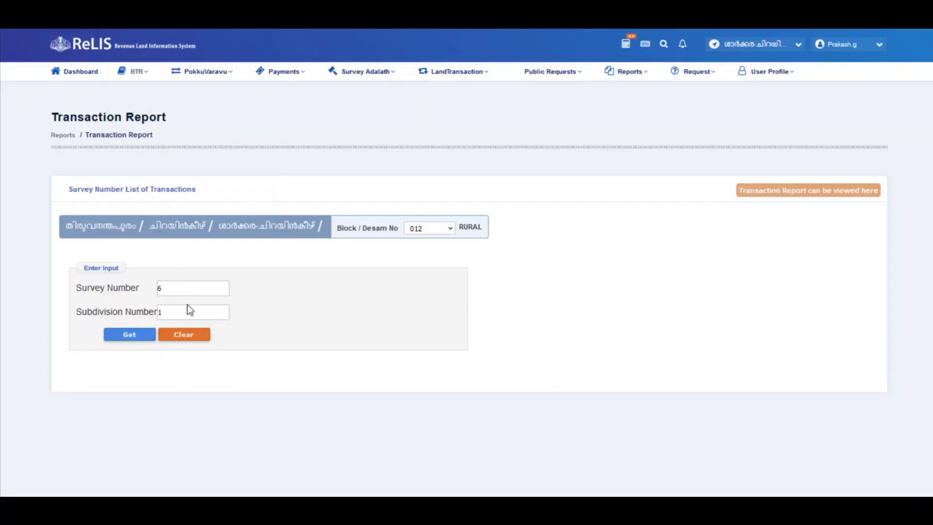
key(BackSpace)
text(3)
click(133, 335)
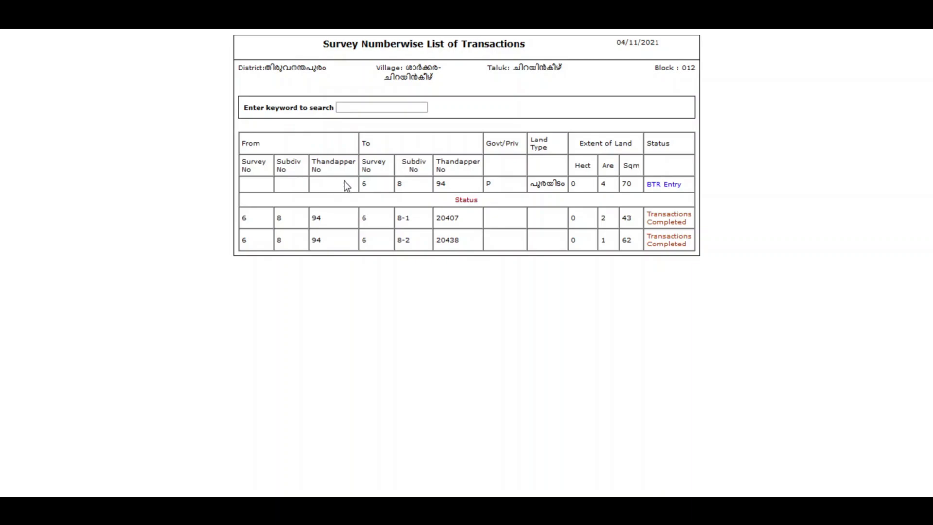
drag(344, 181, 679, 193)
Step: Close the transaction list report and open LT Payments Report under Reports
click(386, 217)
key(ctrl+w)
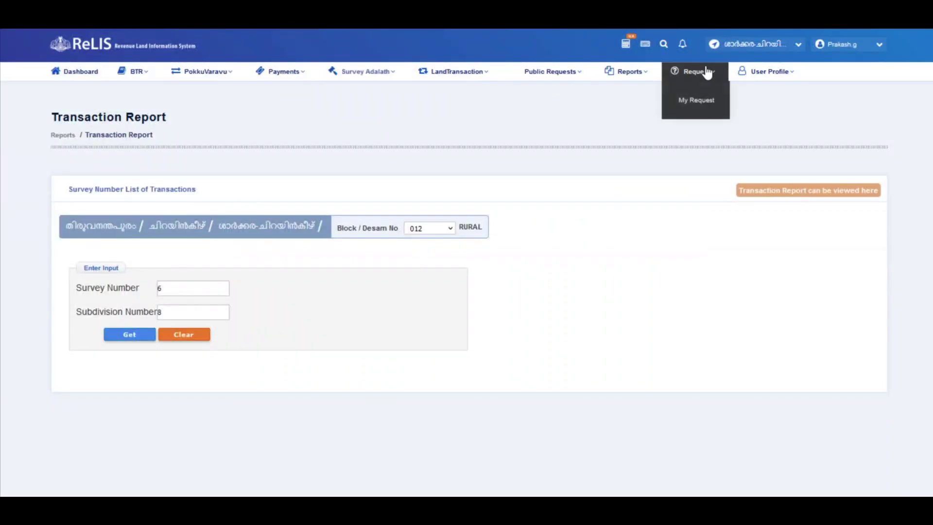
mouse_move(640, 73)
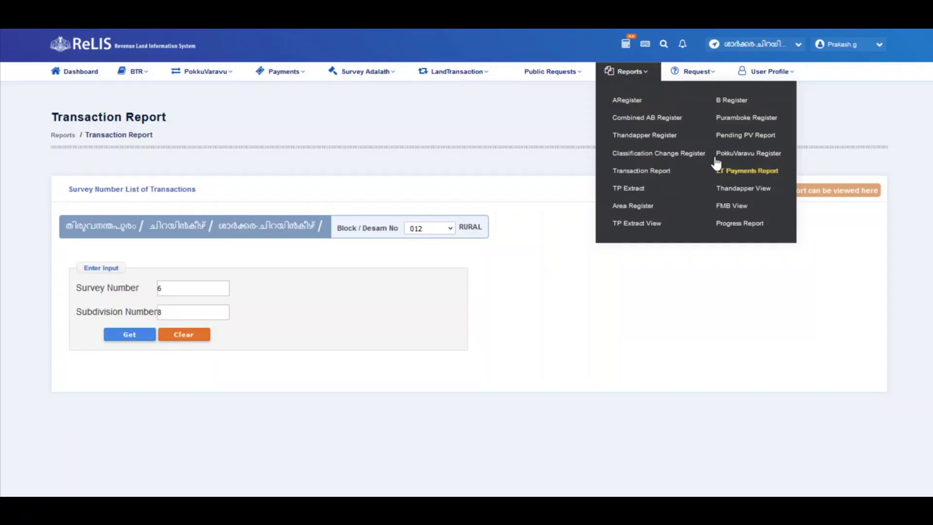
mouse_move(296, 79)
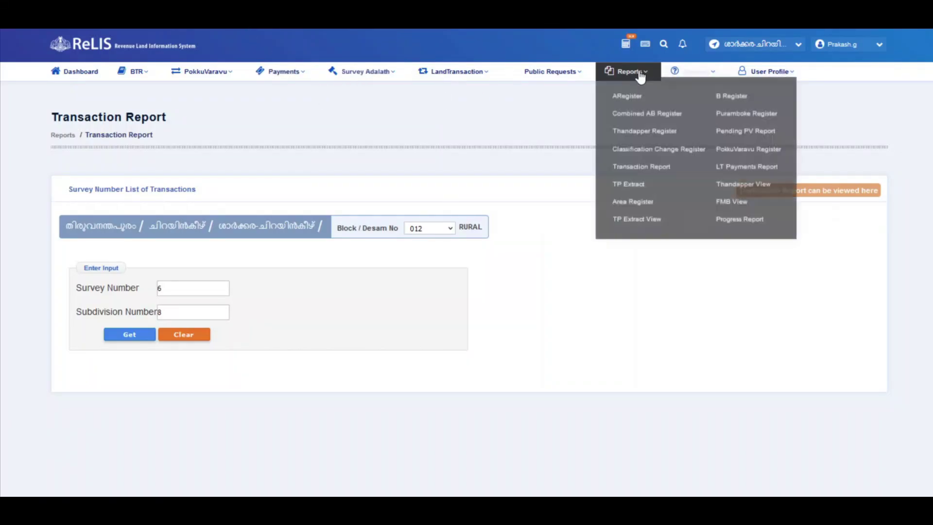
click(757, 172)
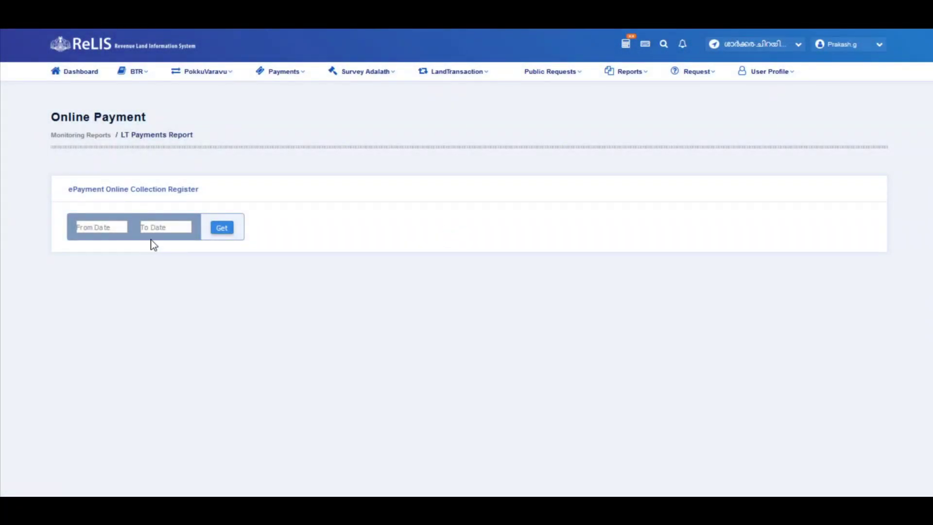
Step: Load online collections for 01/11/2021 to 04/11/2021
click(83, 229)
click(110, 281)
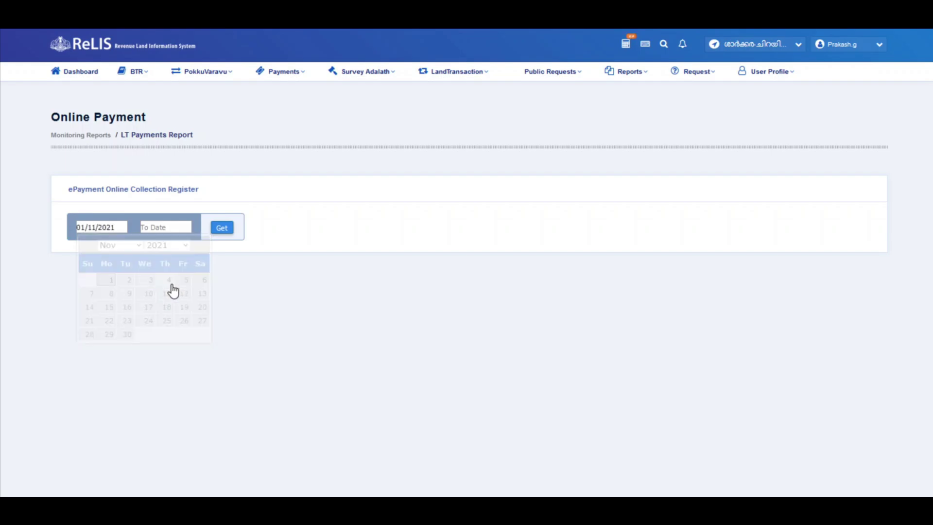
click(174, 227)
click(232, 280)
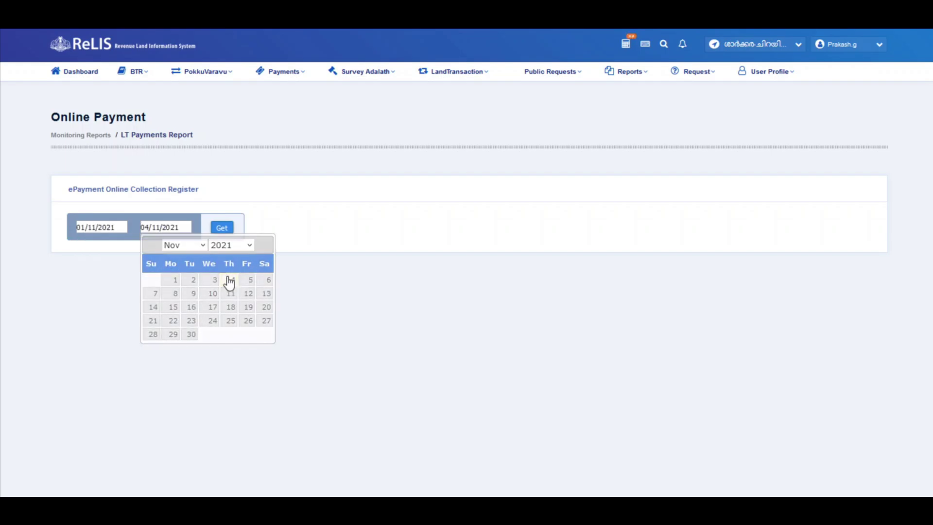
click(222, 228)
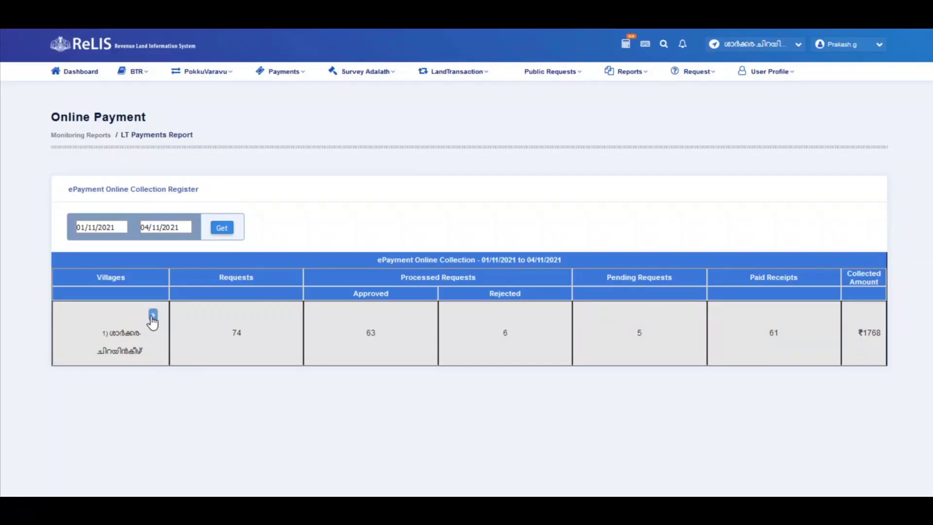
Step: Expand the village's tax collection breakdown, check the third account head's code, then close it
click(153, 316)
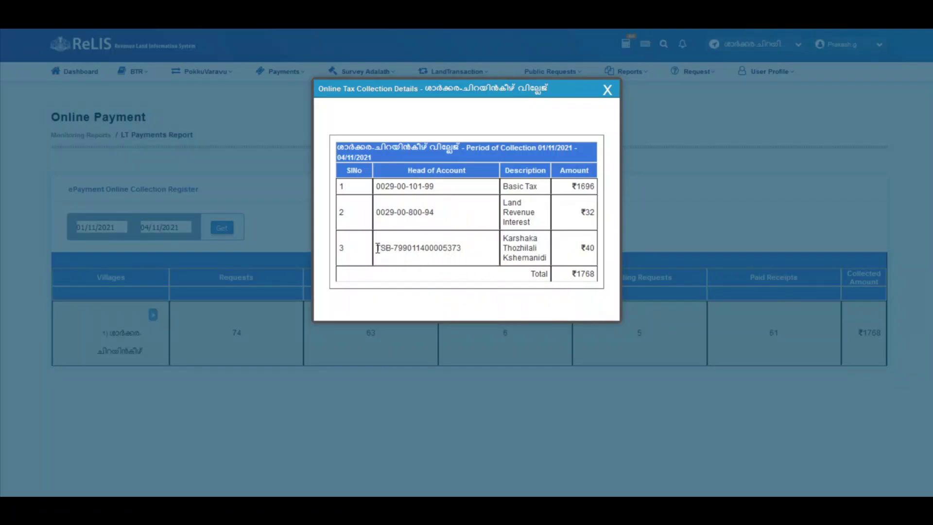
drag(377, 248, 475, 256)
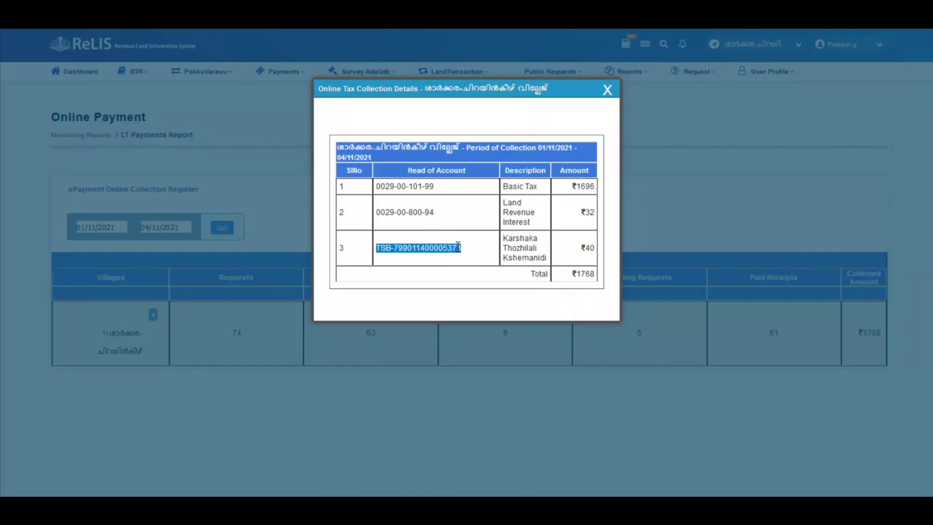
click(608, 89)
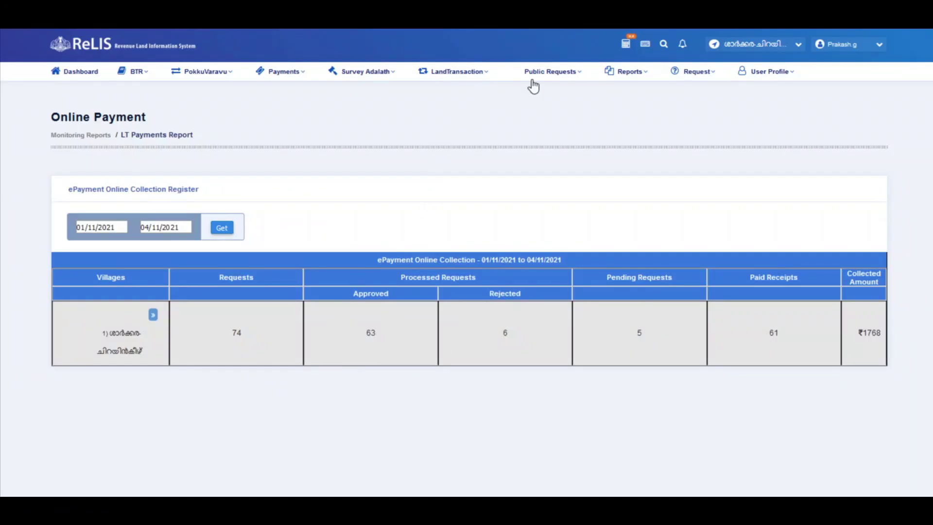
mouse_move(630, 73)
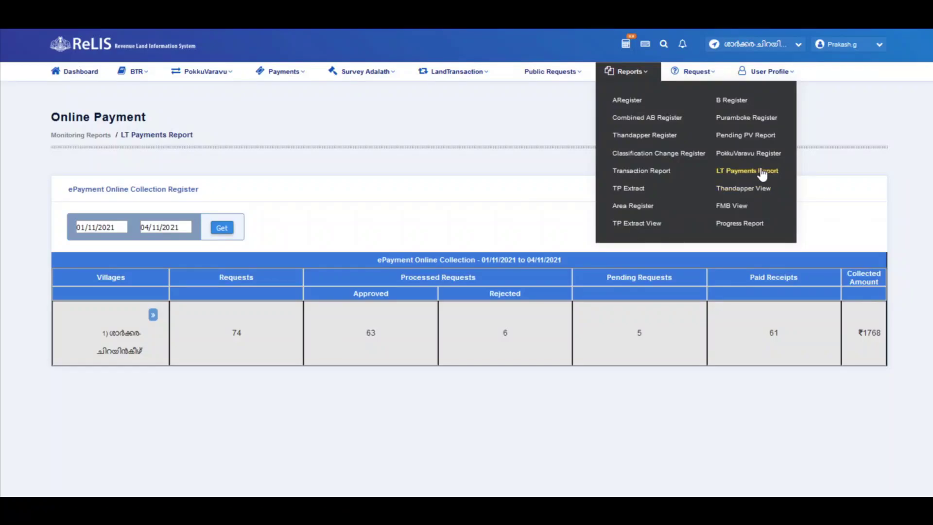
Step: Fetch the TP extract for resurvey block 012, survey 7, subdivision 4
click(627, 189)
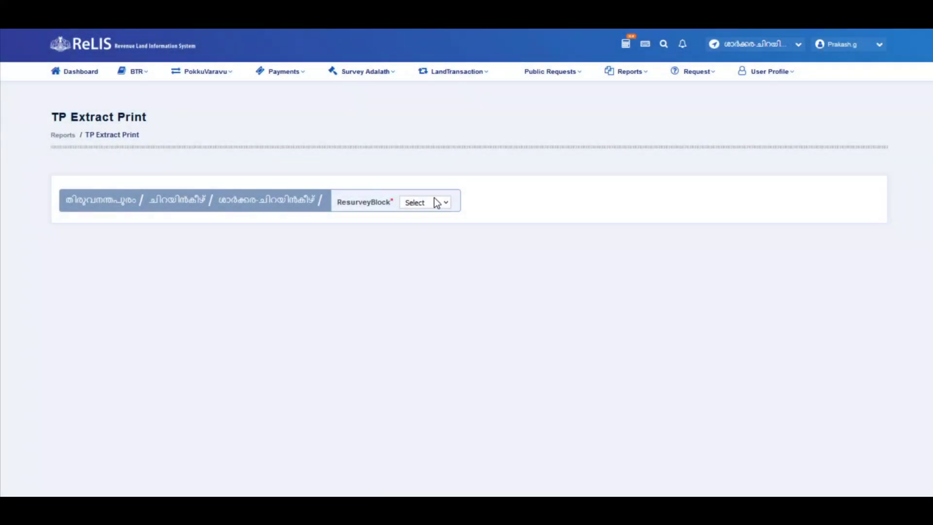
click(435, 202)
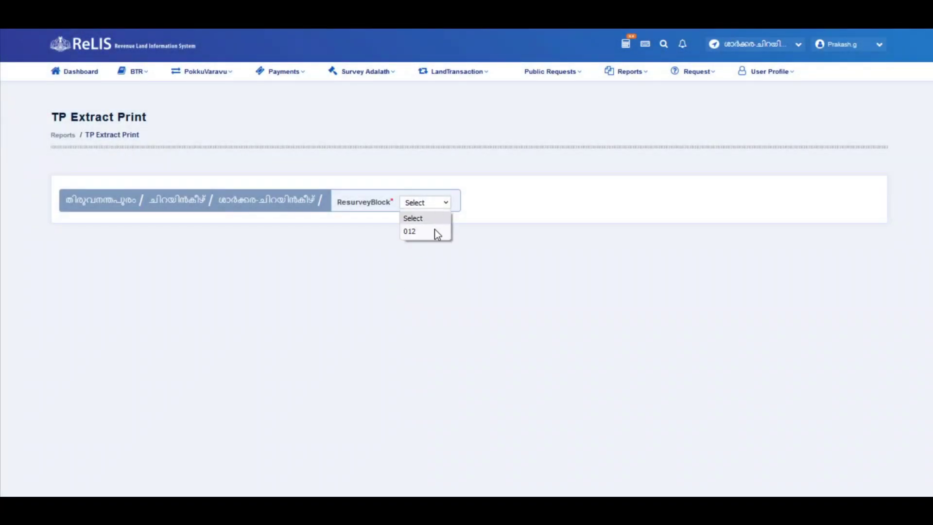
click(436, 232)
click(167, 257)
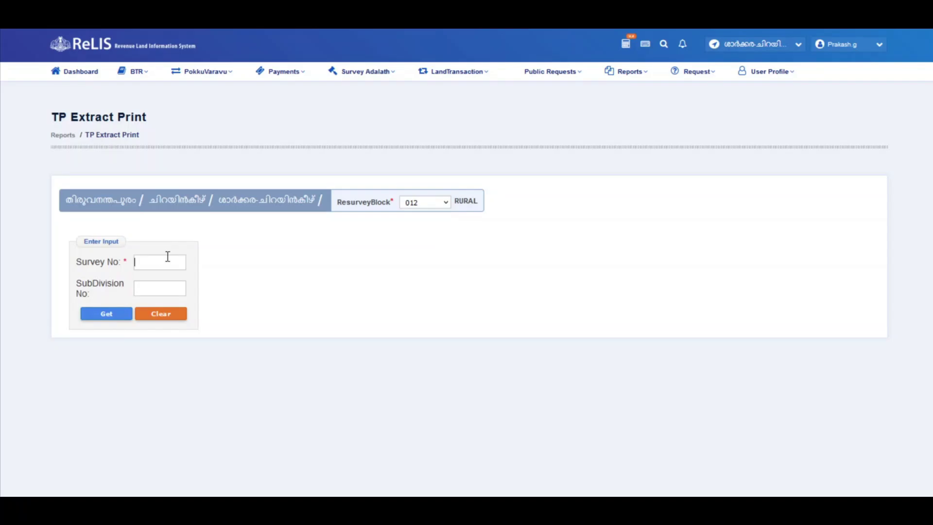
text(7)
key(Tab)
text(4)
click(101, 315)
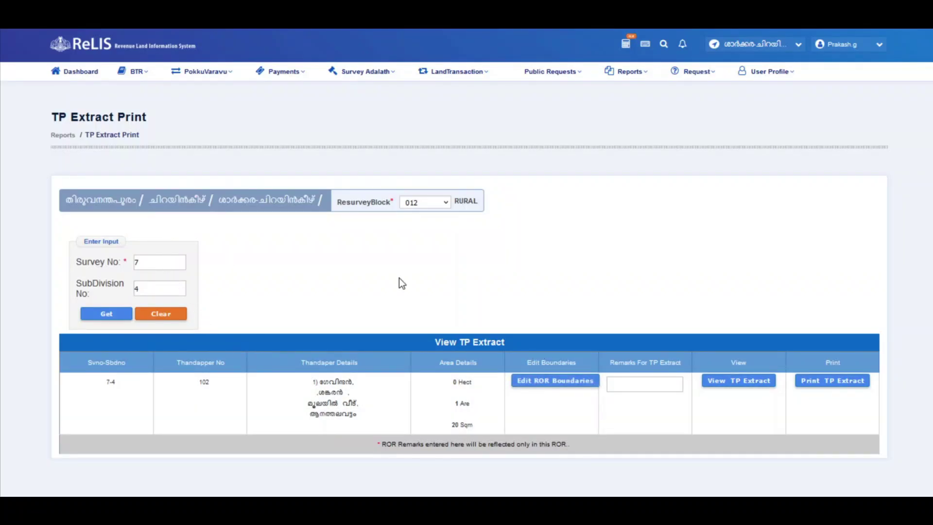
Step: Preview the TP extract draft and scroll through it
click(753, 384)
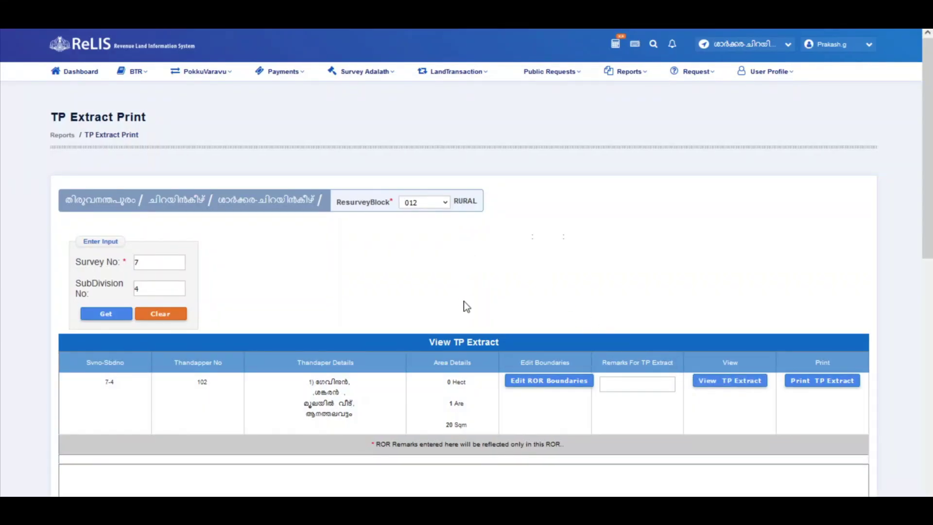
scroll(673, 387, down, 5)
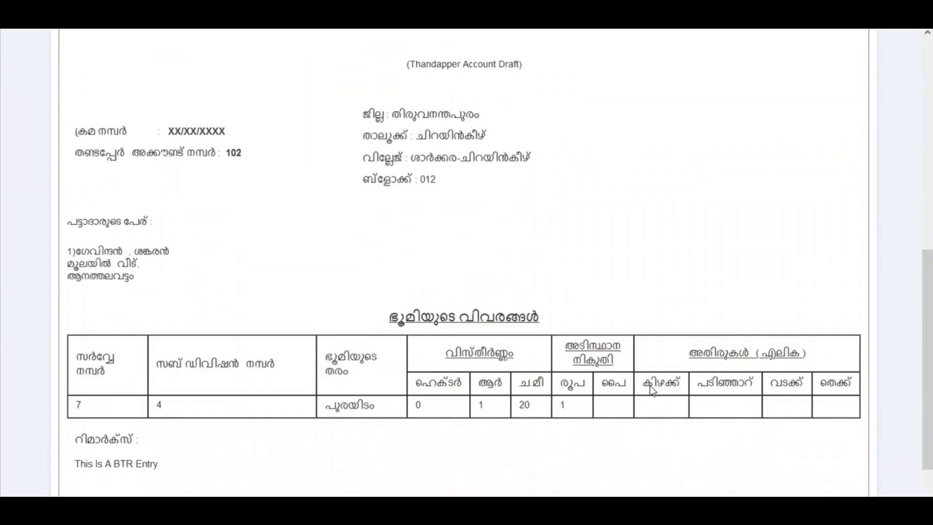
scroll(650, 386, down, 2)
scroll(649, 386, up, 10)
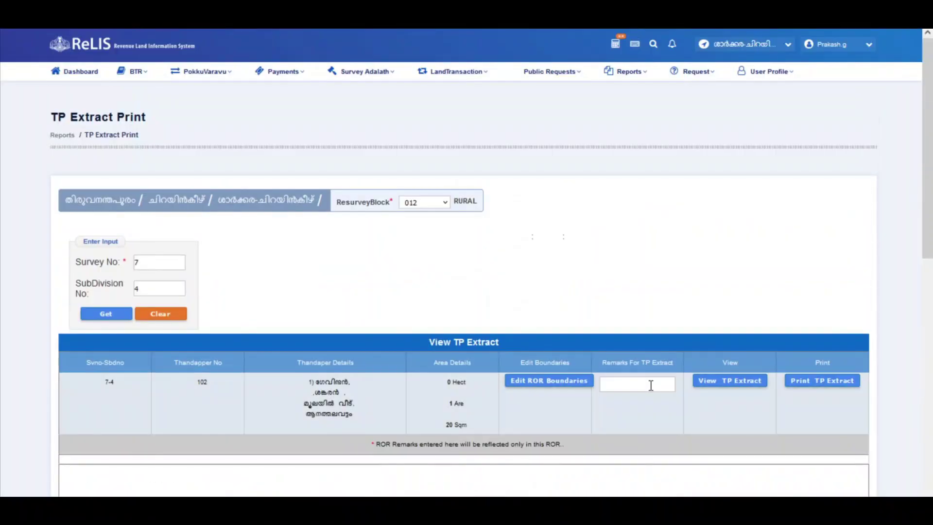
Step: Print the TP extract for 7-4, confirm the fee, view the PDF in Firefox, then close it
click(831, 386)
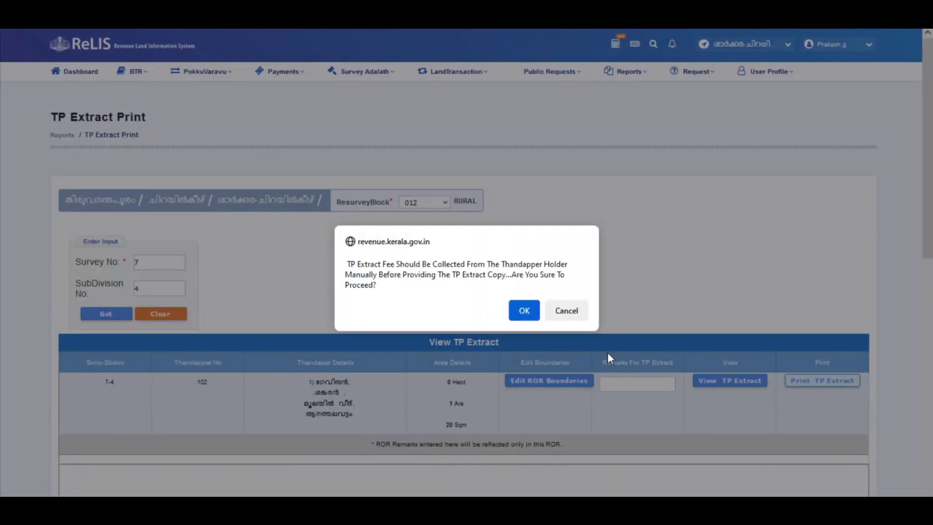
click(524, 310)
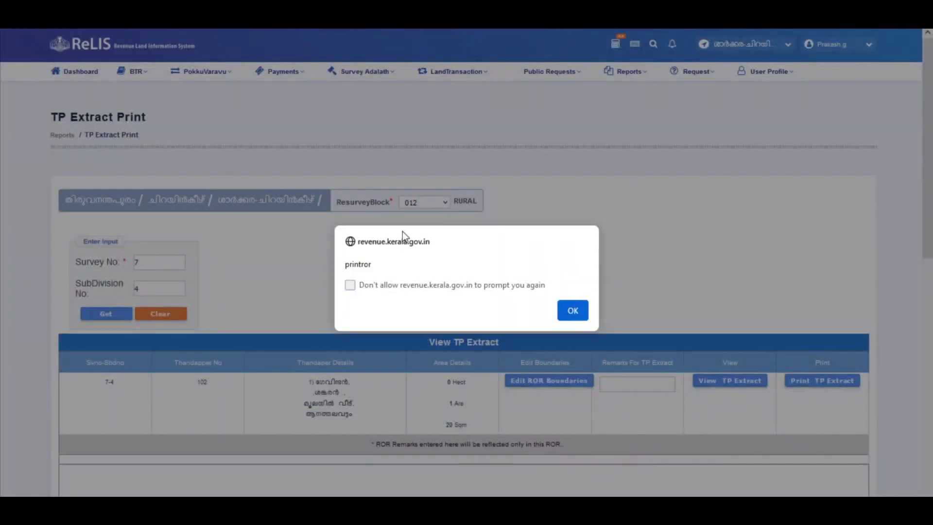
click(567, 317)
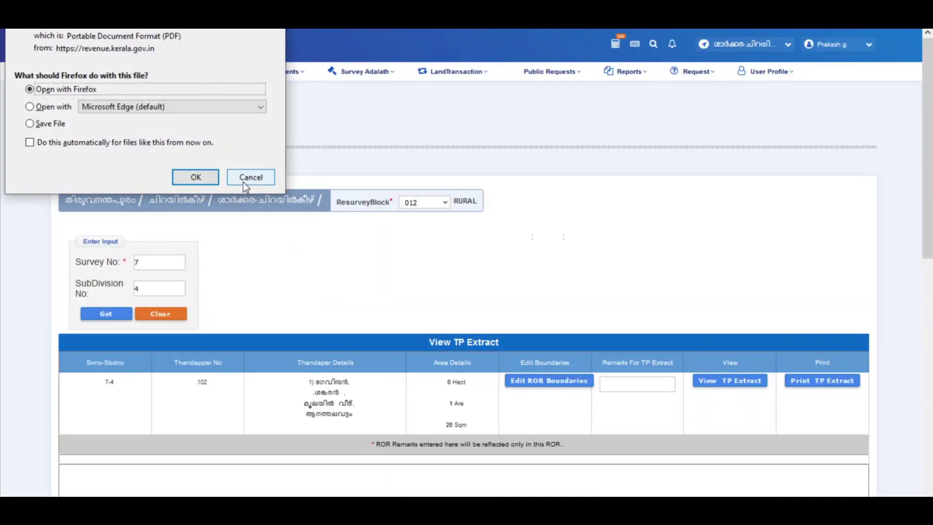
click(203, 178)
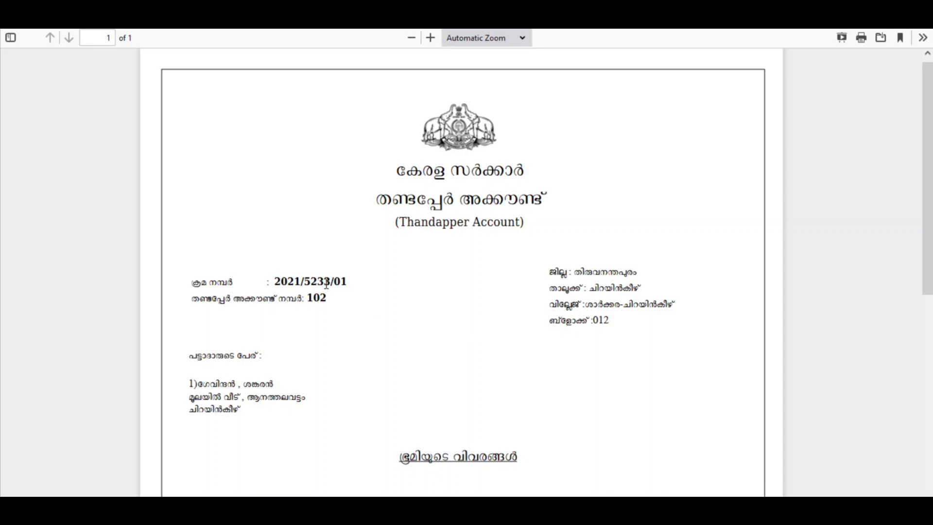
drag(330, 284, 304, 283)
key(ctrl+w)
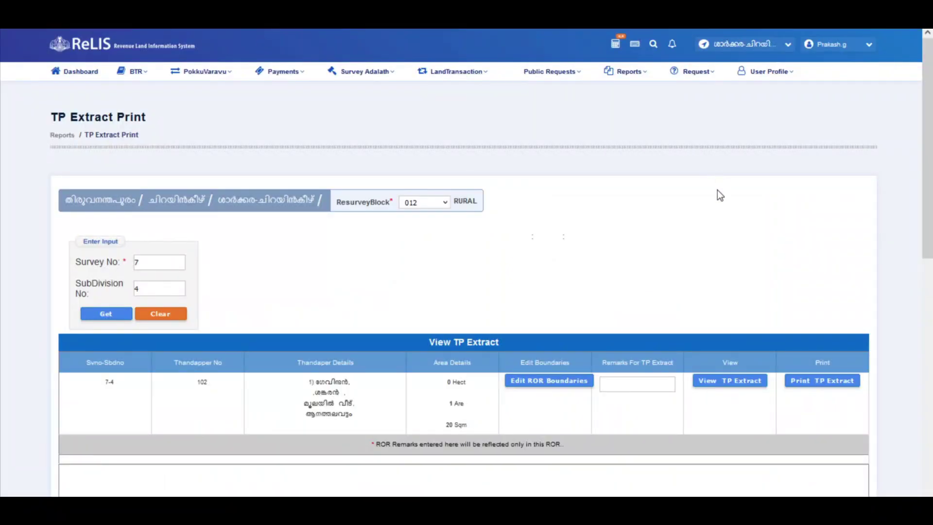
click(645, 83)
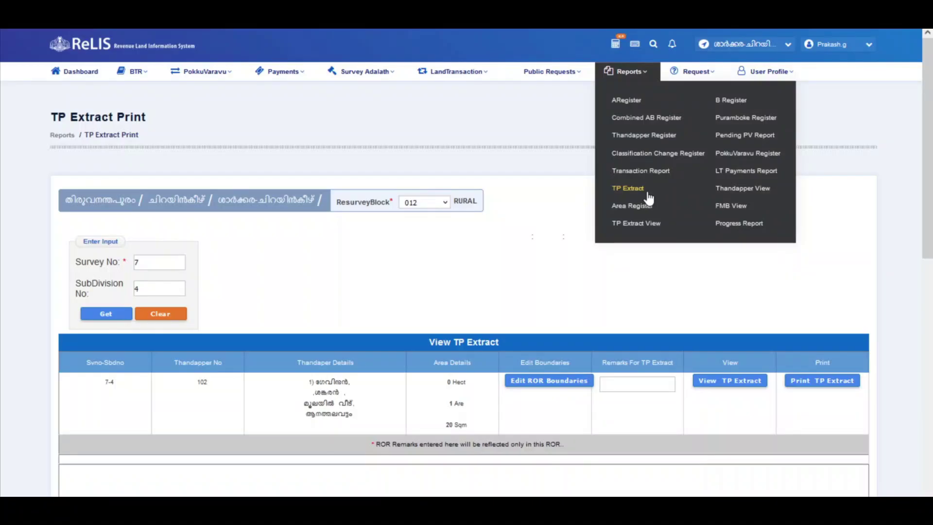
Step: In Thandapper View for block 012, dismiss the missing-number warning and look up Thandapper 2563
click(756, 189)
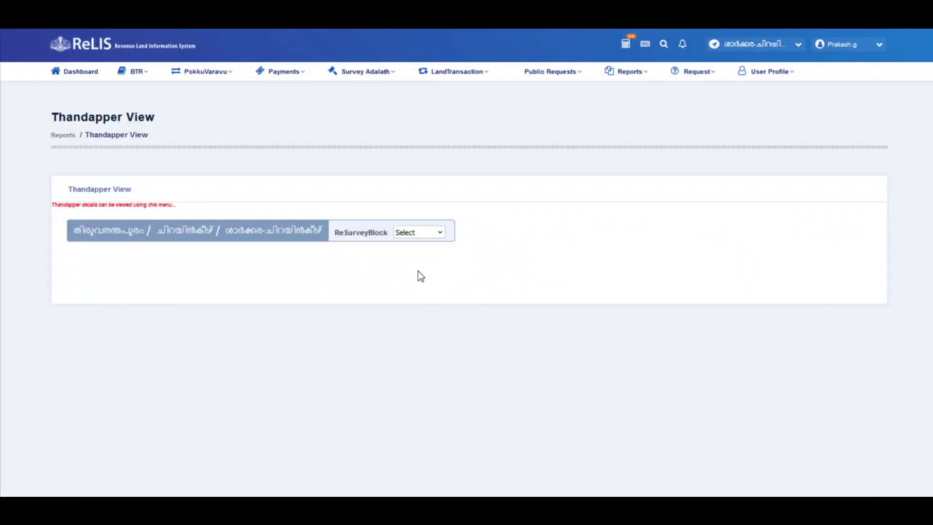
click(432, 232)
click(427, 264)
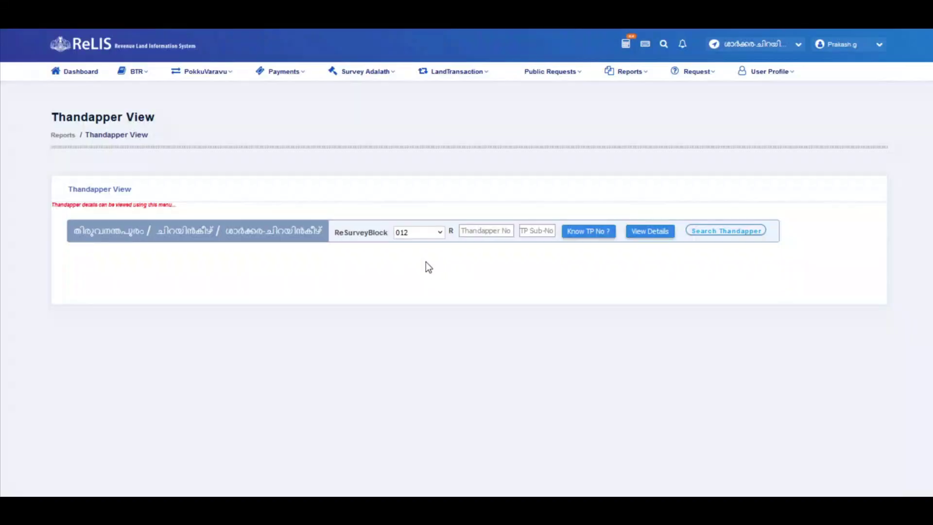
click(486, 231)
mouse_move(631, 72)
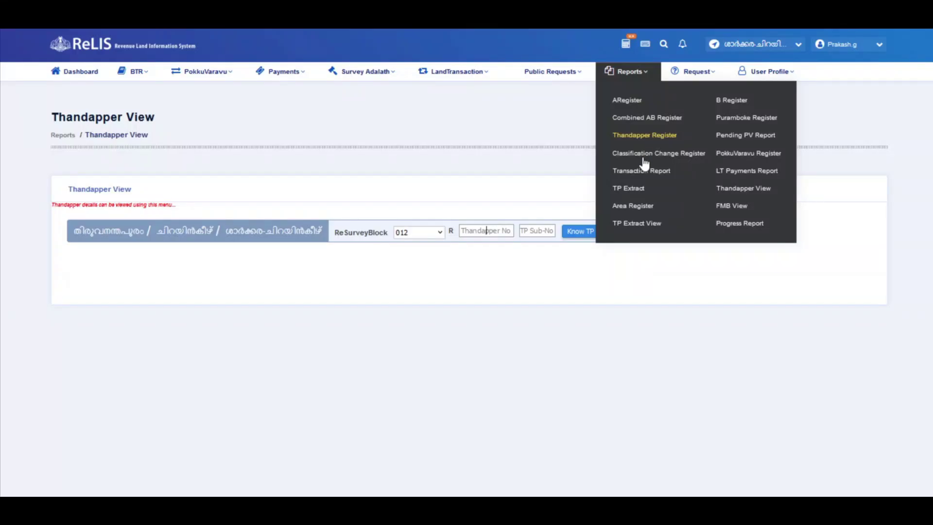
key(Return)
click(571, 300)
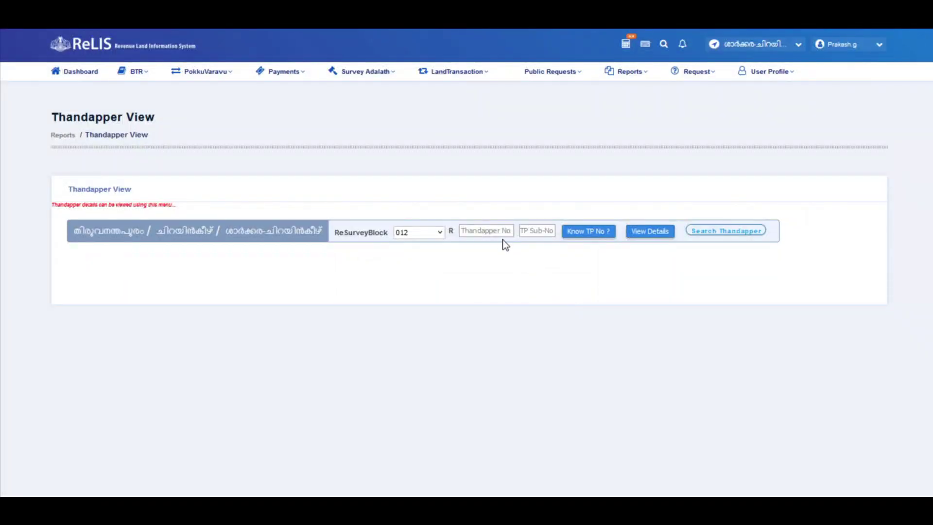
text(2563)
click(649, 233)
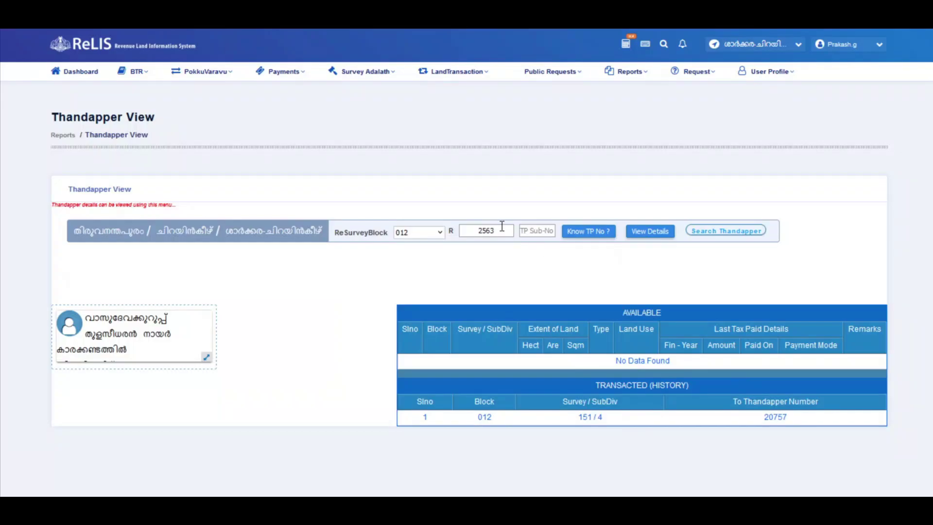
Step: Replace it with Thandapper 20757, view its details, and open then close the owner card
drag(502, 227, 415, 220)
click(651, 231)
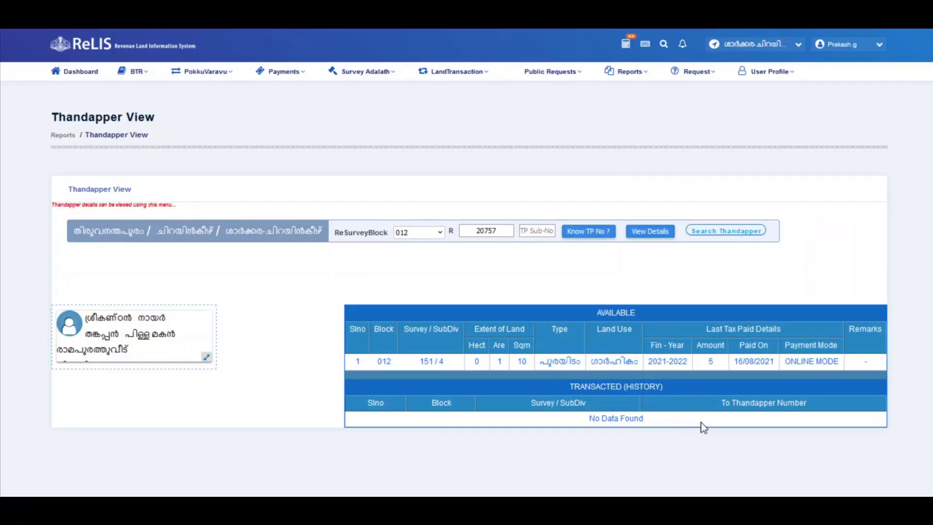
click(207, 359)
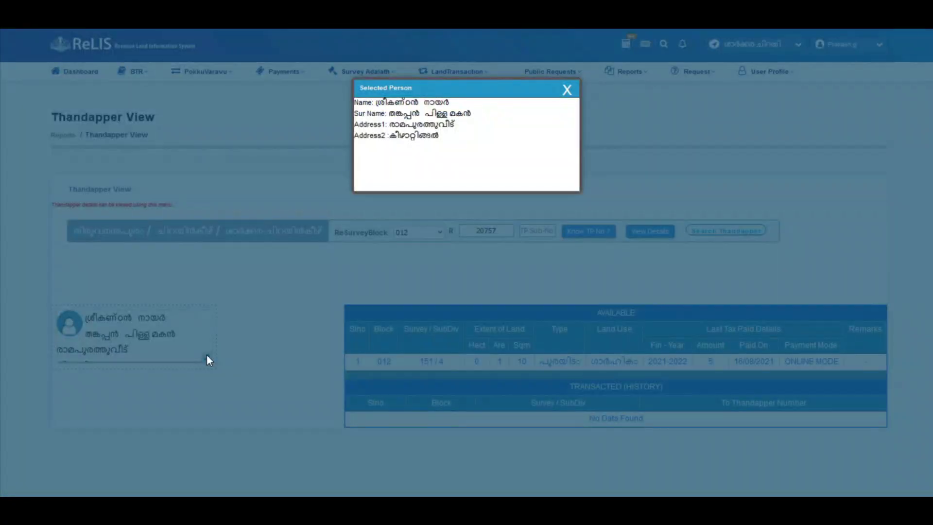
click(566, 90)
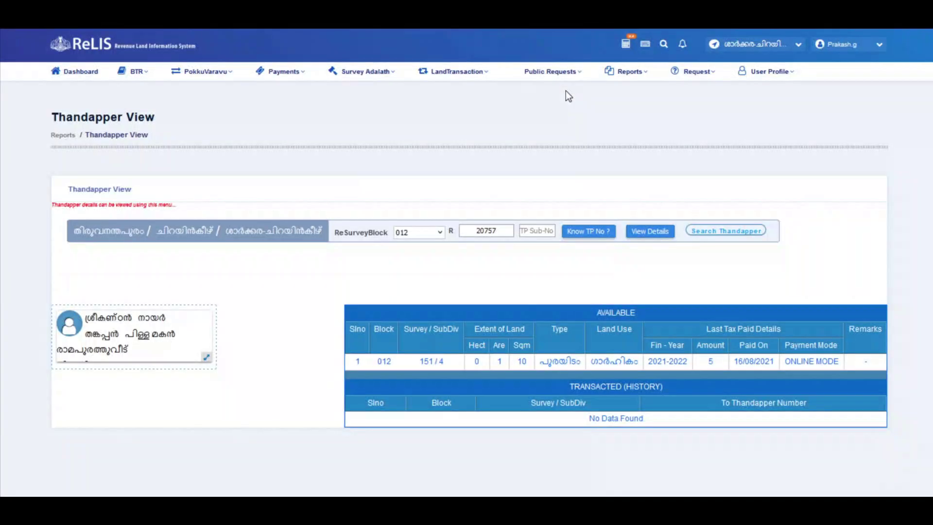
click(627, 72)
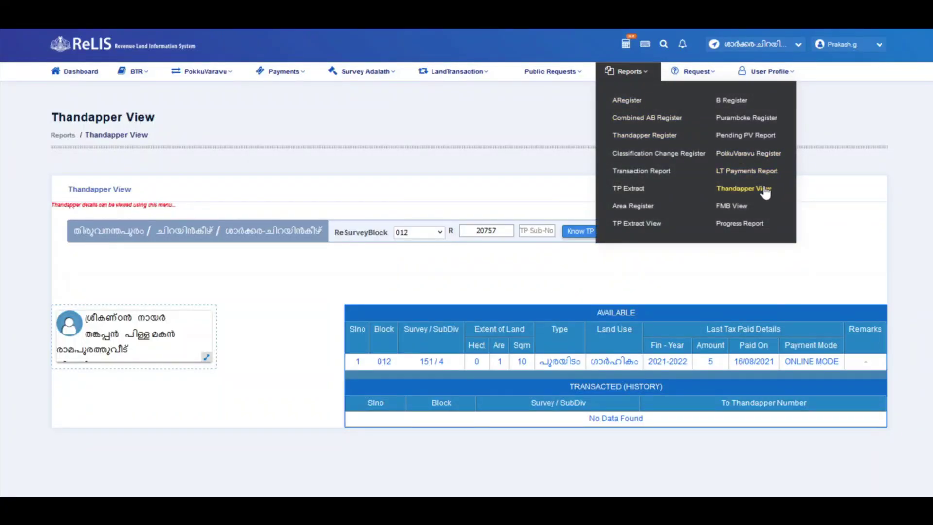
Step: Generate the Area Register for resurvey block 012 with ending survey number 1
click(637, 206)
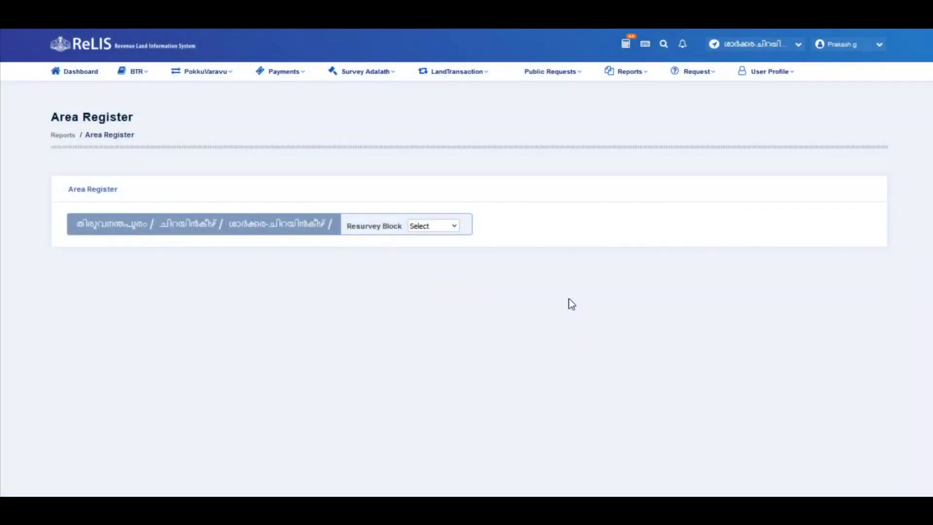
click(421, 226)
click(425, 256)
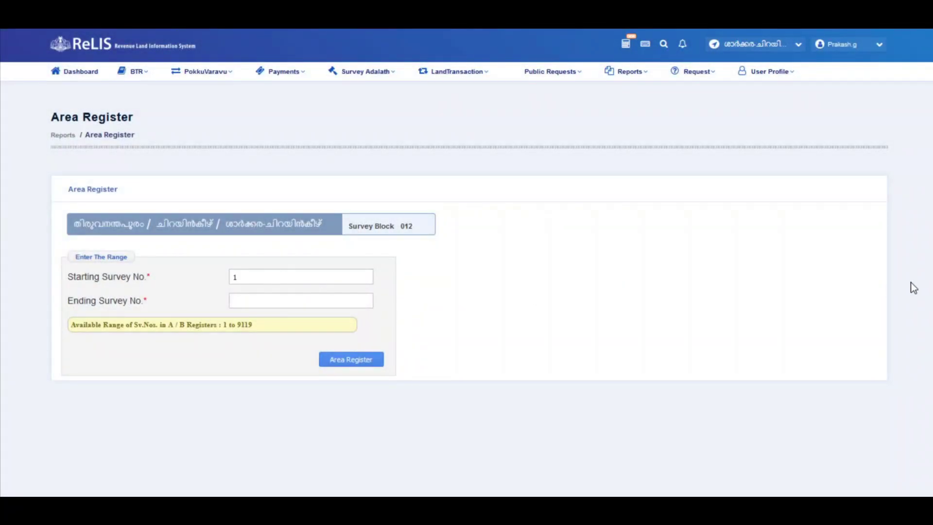
key(Tab)
text(1)
click(348, 359)
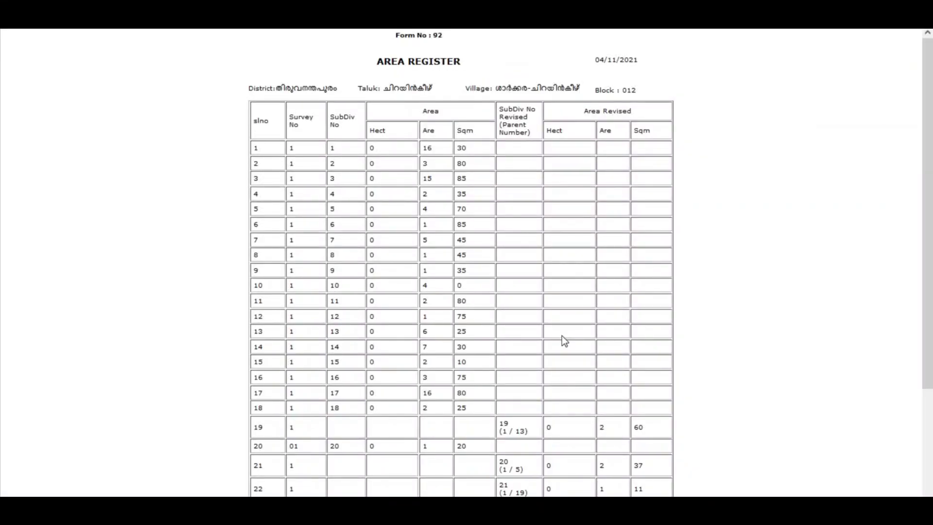
scroll(331, 441, down, 3)
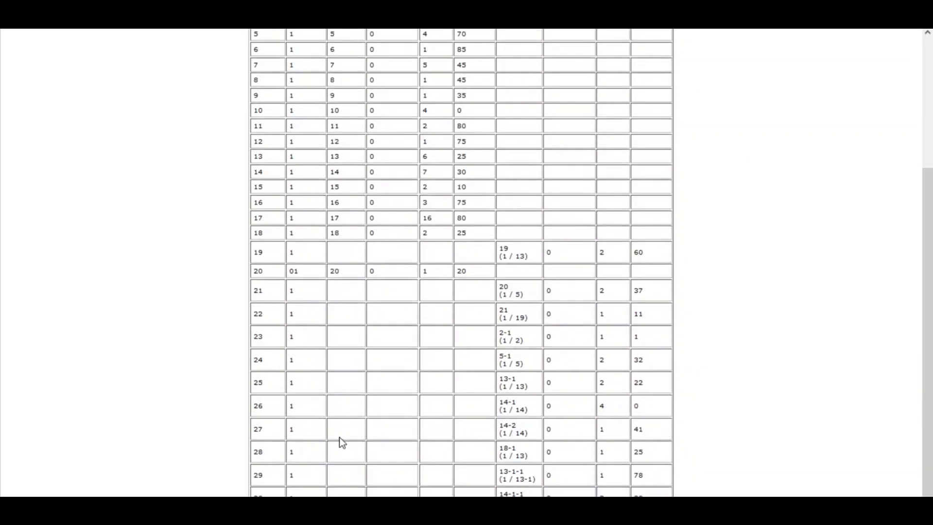
scroll(342, 443, up, 3)
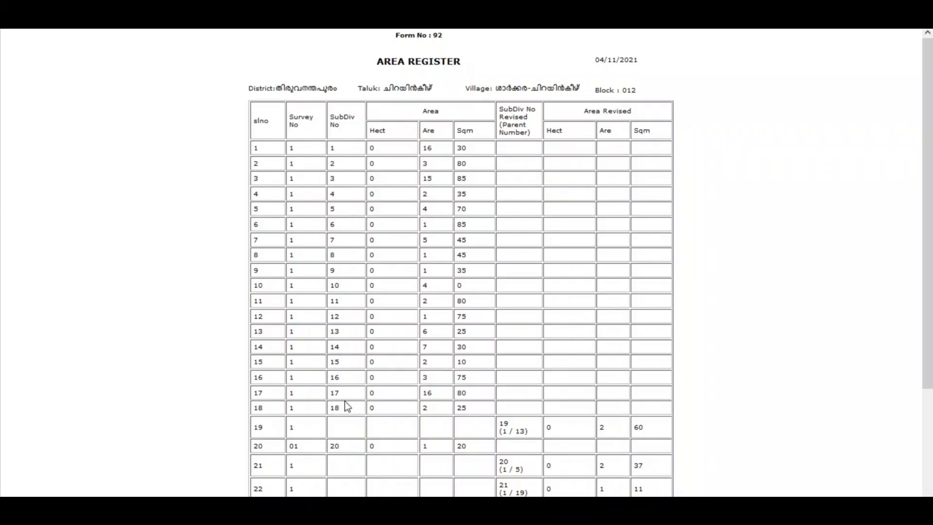
scroll(343, 410, down, 2)
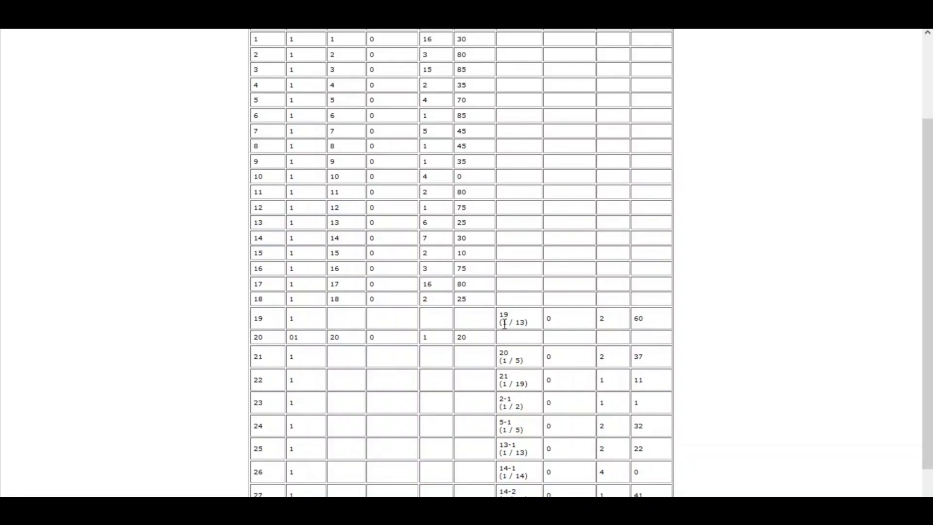
drag(504, 324, 524, 326)
scroll(498, 434, down, 3)
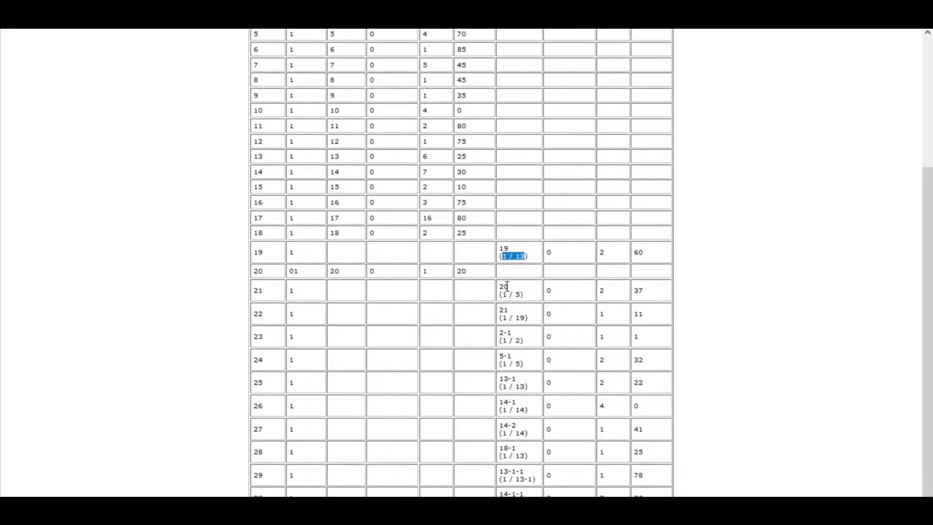
drag(500, 287, 534, 495)
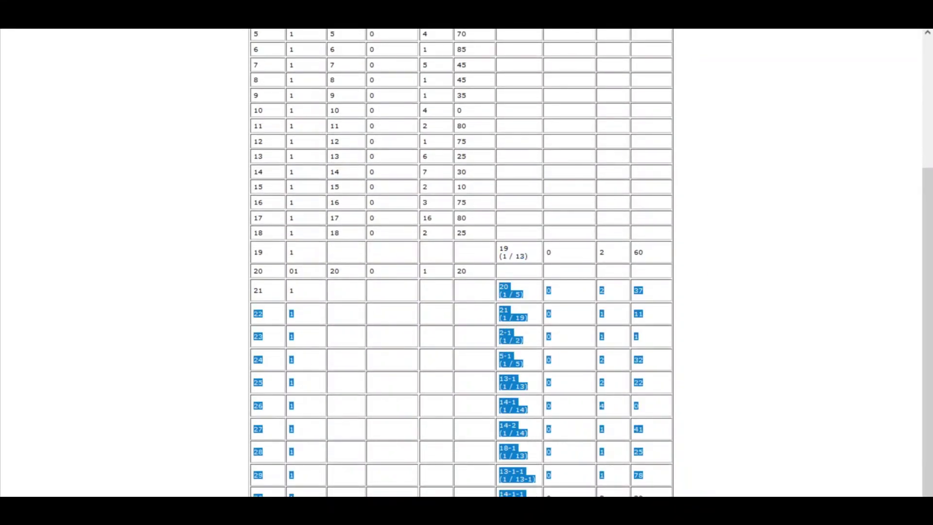
click(520, 374)
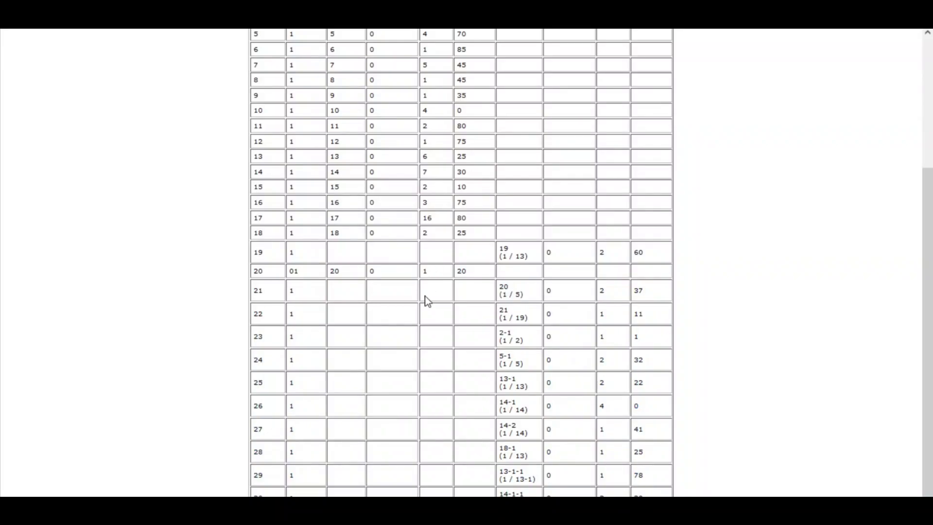
scroll(427, 300, up, 8)
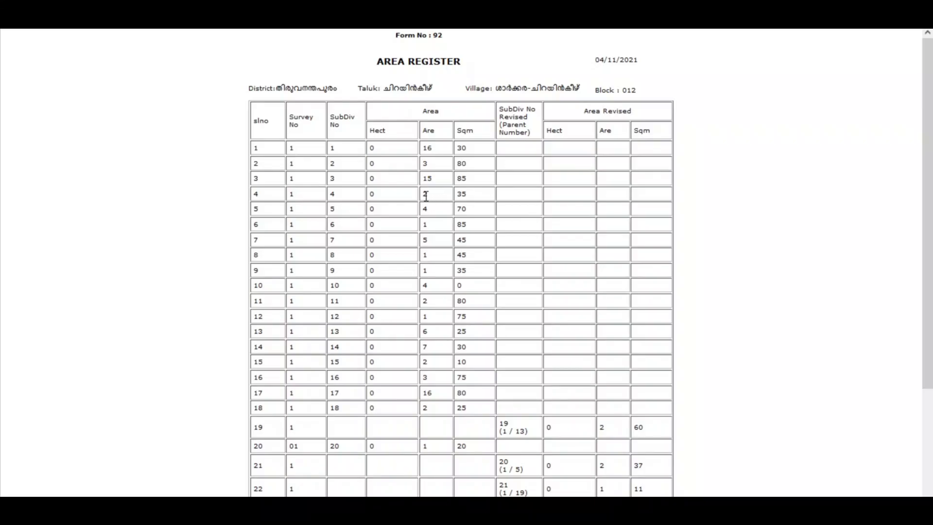
scroll(426, 196, down, 3)
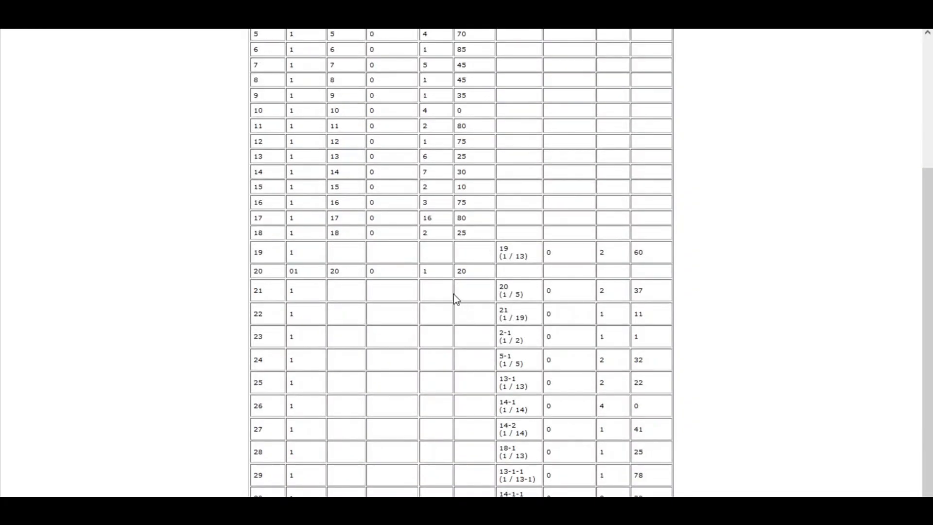
scroll(441, 247, up, 1)
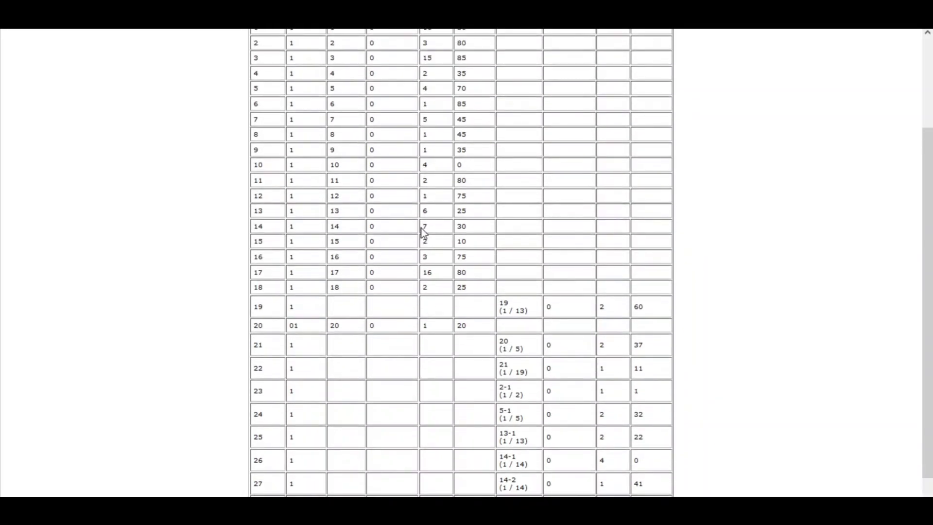
scroll(423, 233, up, 2)
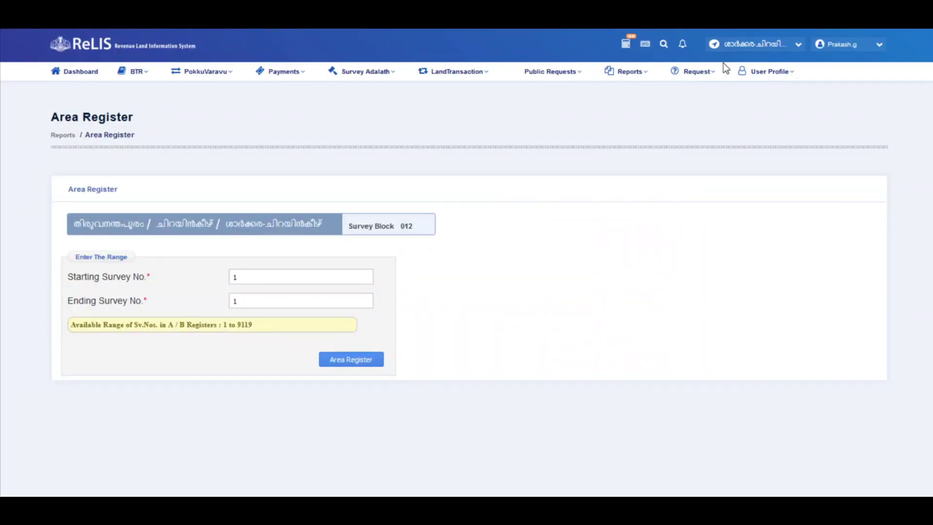
Step: Open FMB View from Reports and see the village isn't linked with BHUNAKSHA
mouse_move(632, 71)
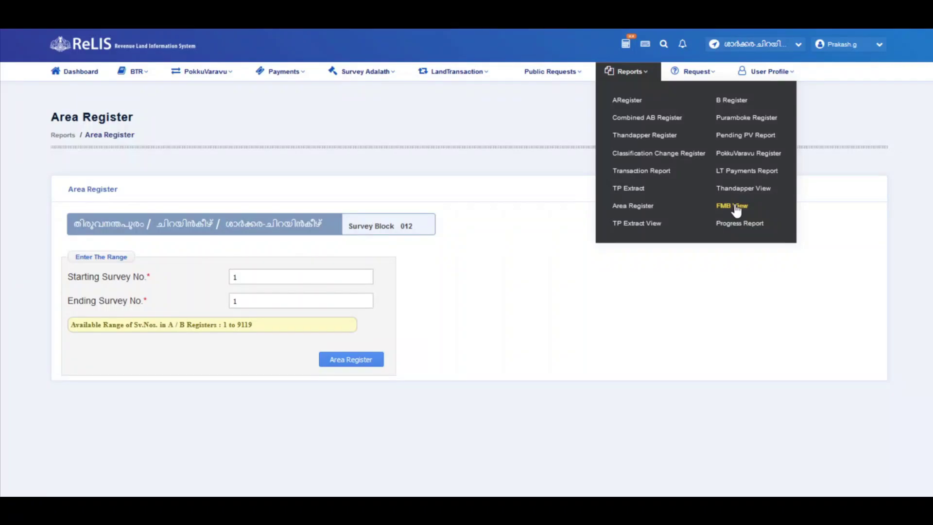
click(735, 206)
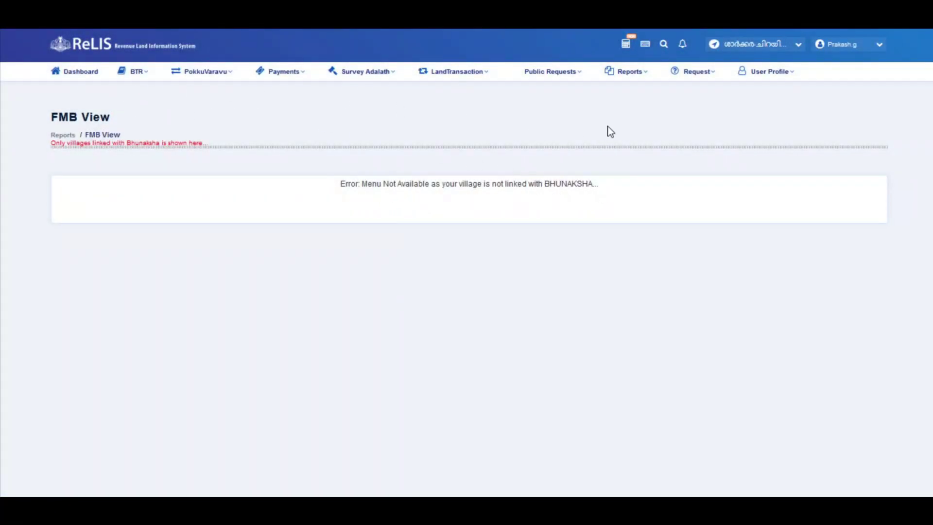
click(637, 76)
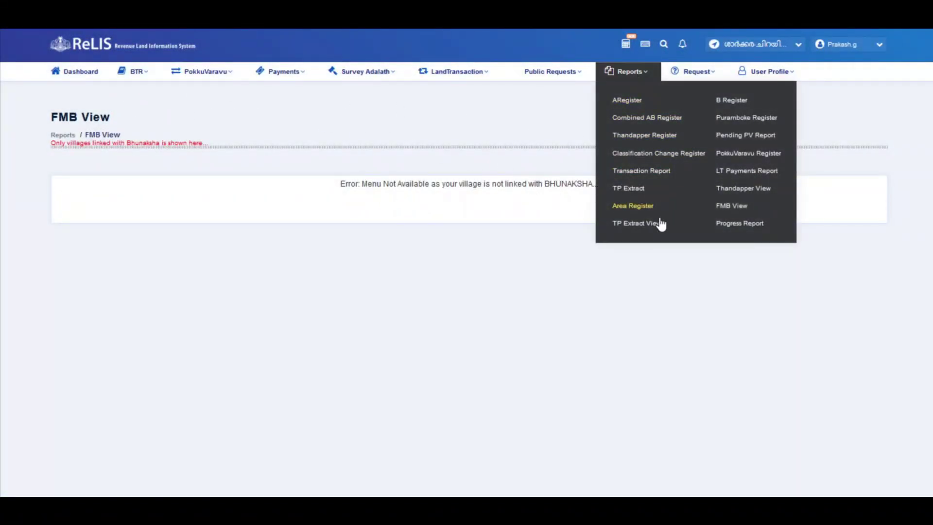
click(647, 225)
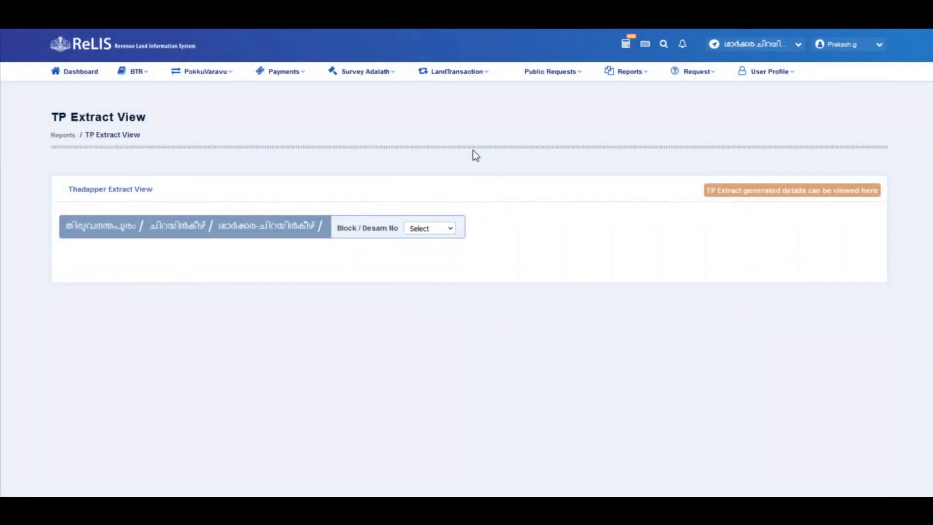
click(435, 231)
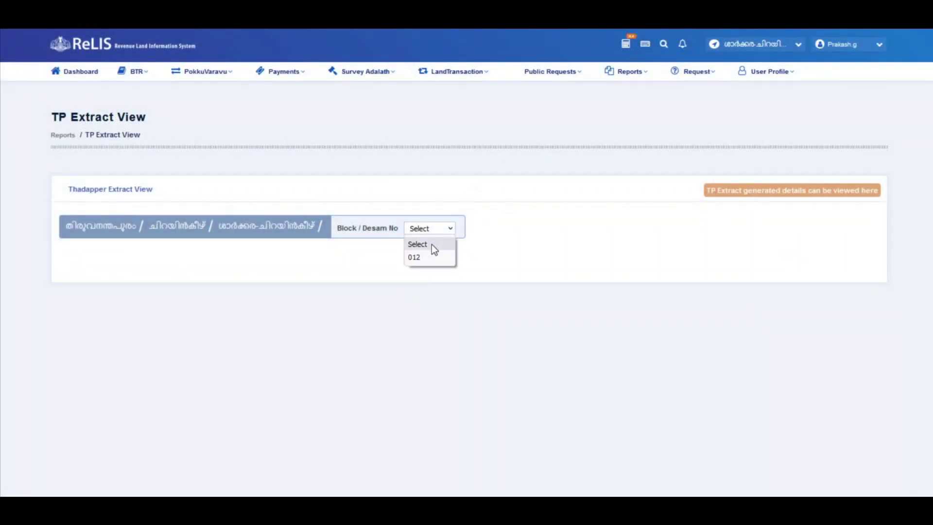
click(434, 257)
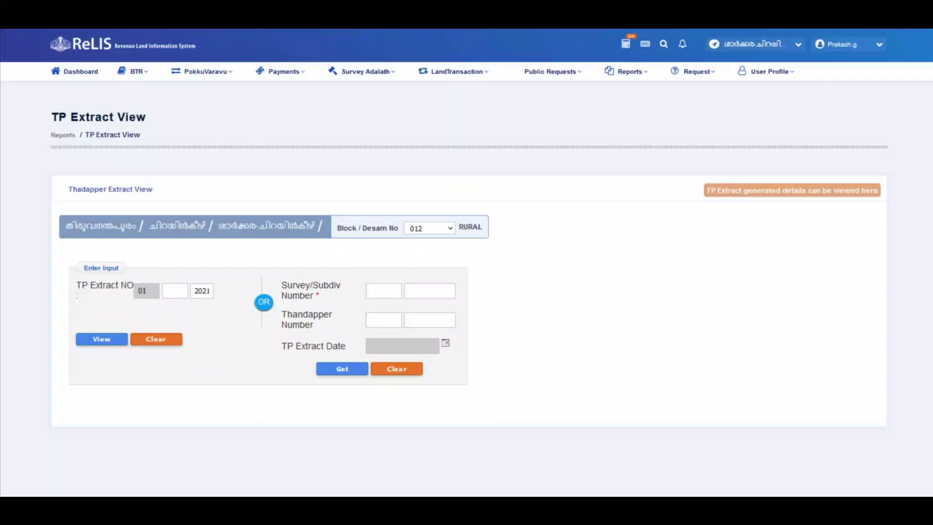
click(176, 291)
text(5233)
click(98, 340)
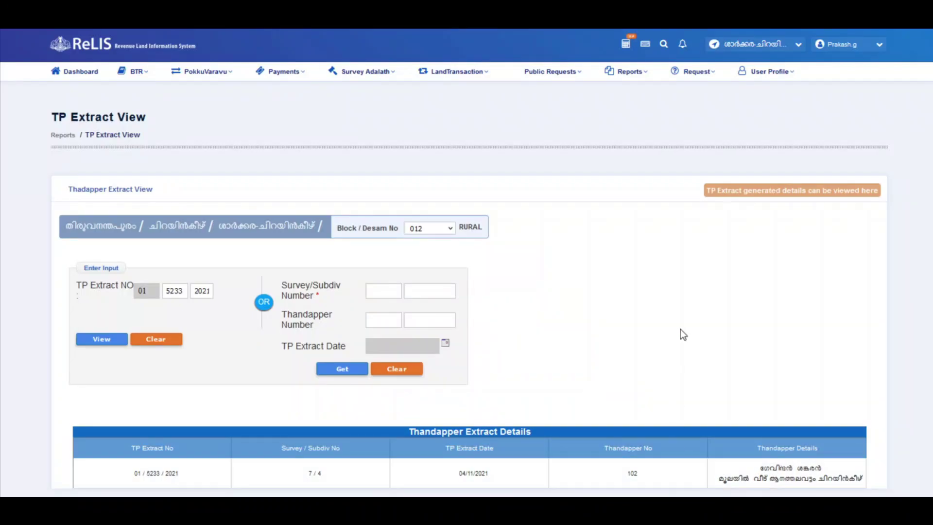
click(632, 72)
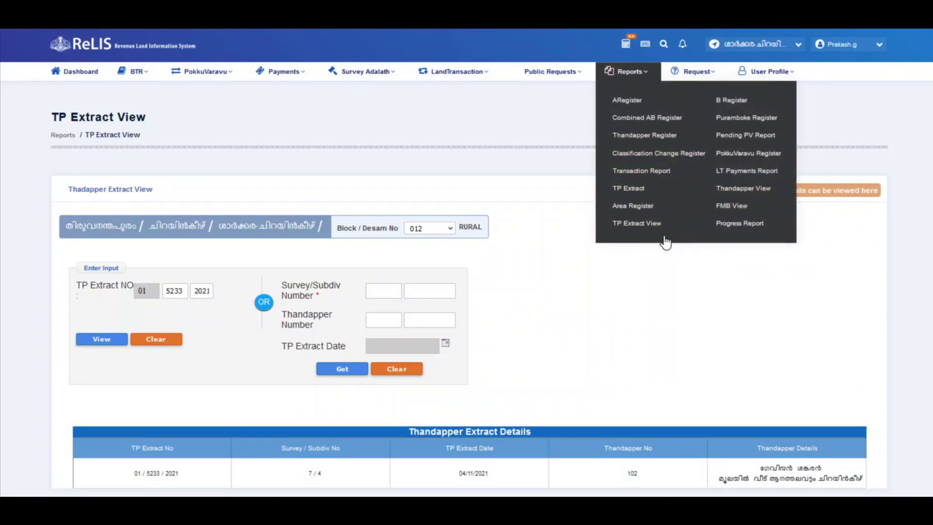
Step: On the Progress Report page, show the project progress and AForm progress report tables
click(741, 225)
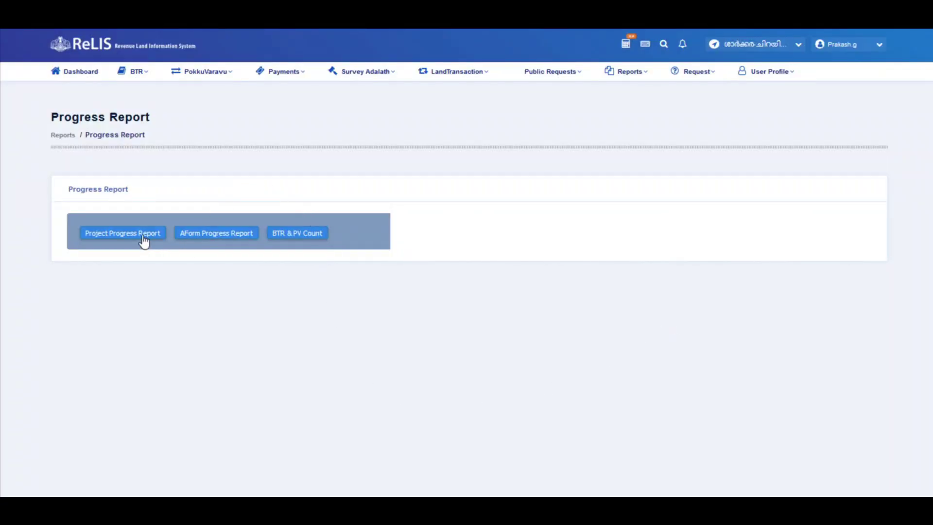
click(104, 239)
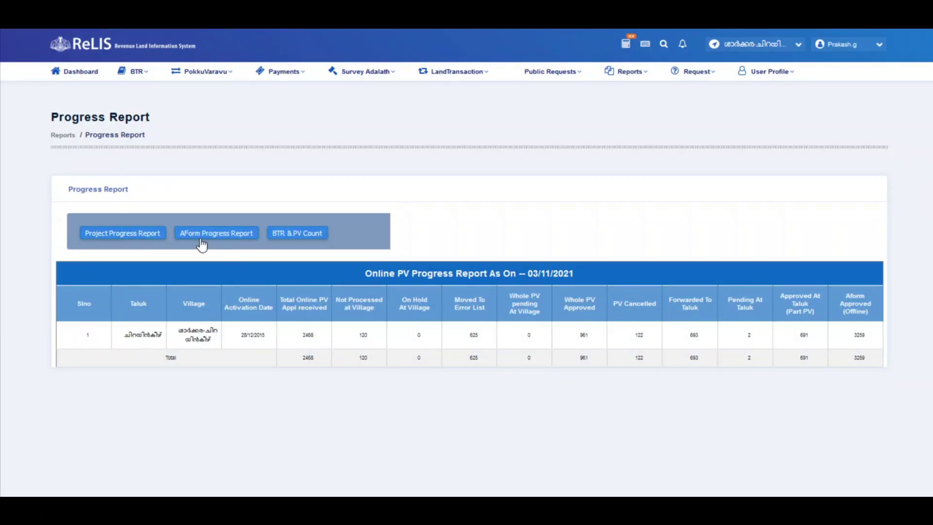
click(220, 231)
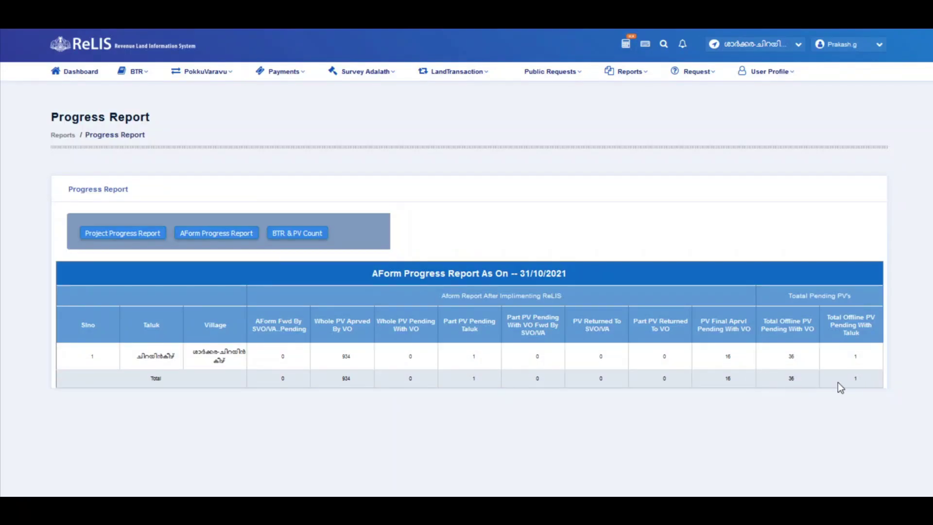
Step: Switch to the village-wise BTR, PV and TP counts table, listing 13953 BTR entries
click(290, 237)
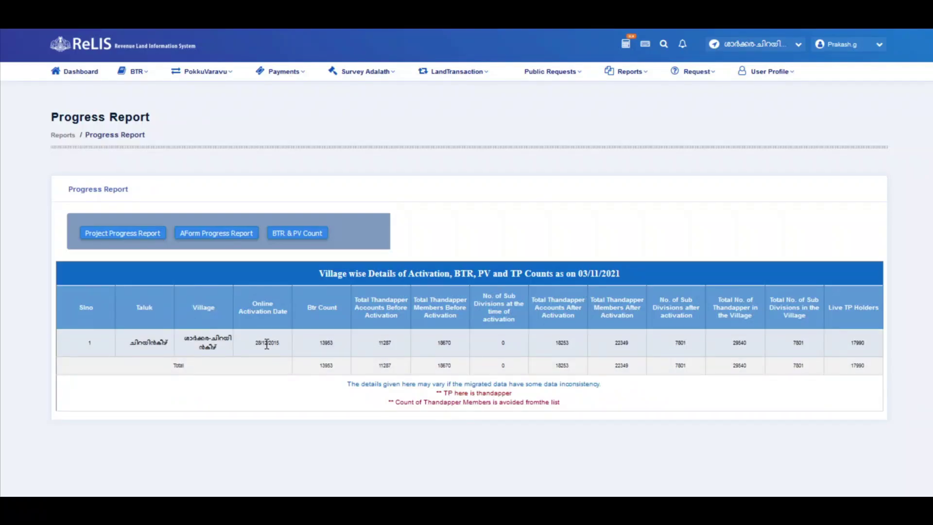
click(631, 71)
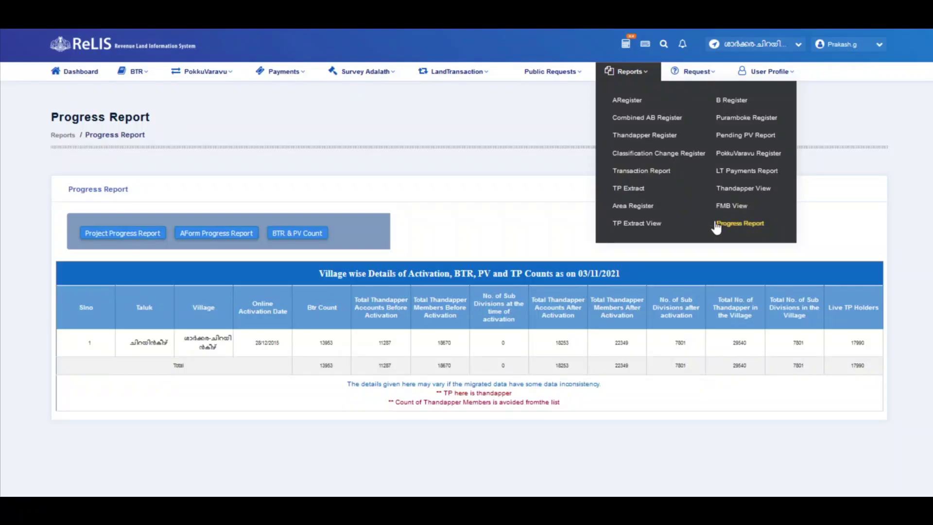
mouse_move(632, 72)
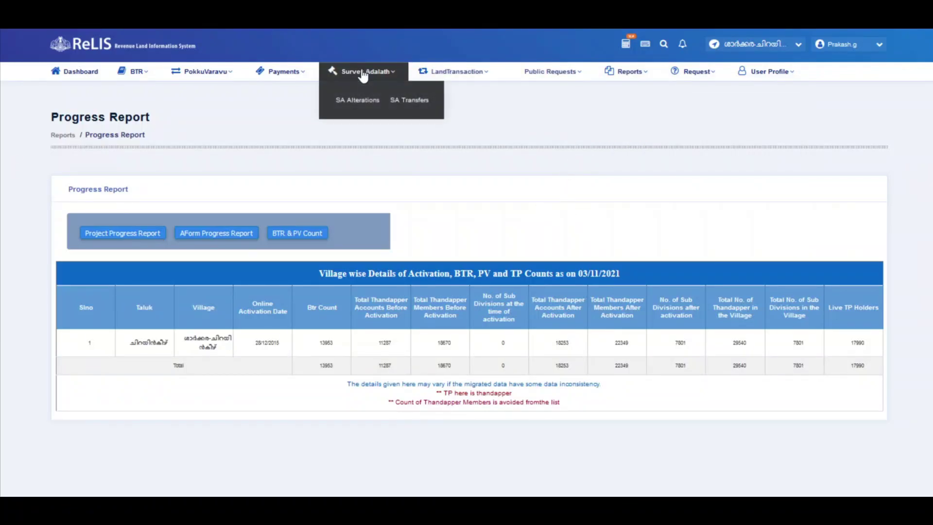
Step: Zoom the page in and go to Request > My Request, showing zero requests this year
mouse_move(133, 78)
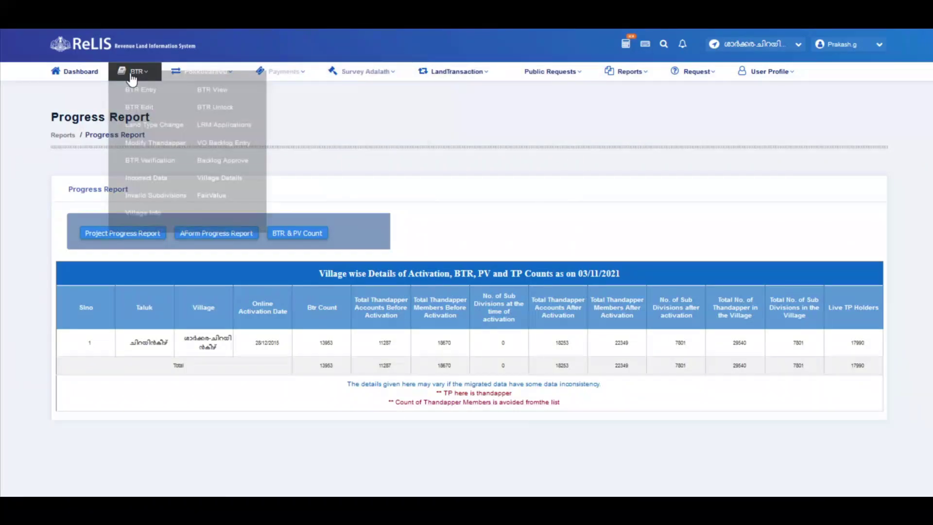
click(704, 78)
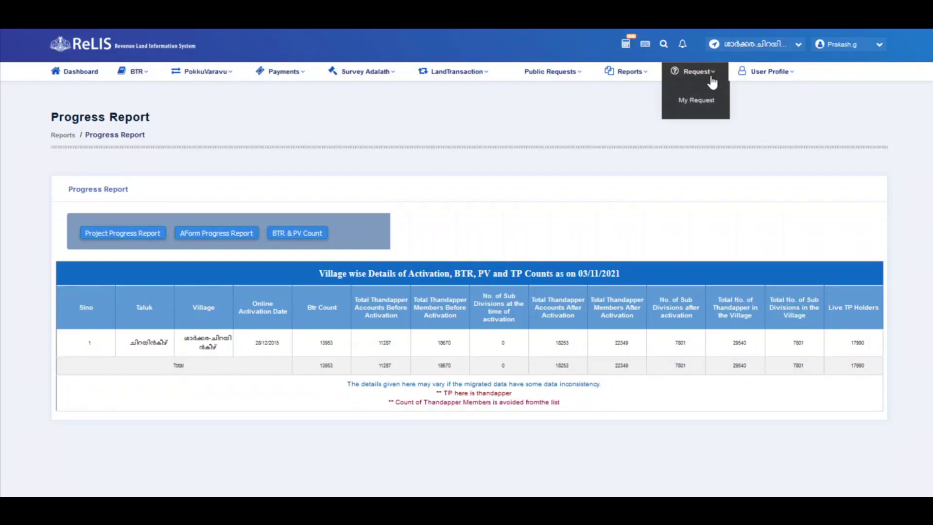
click(705, 102)
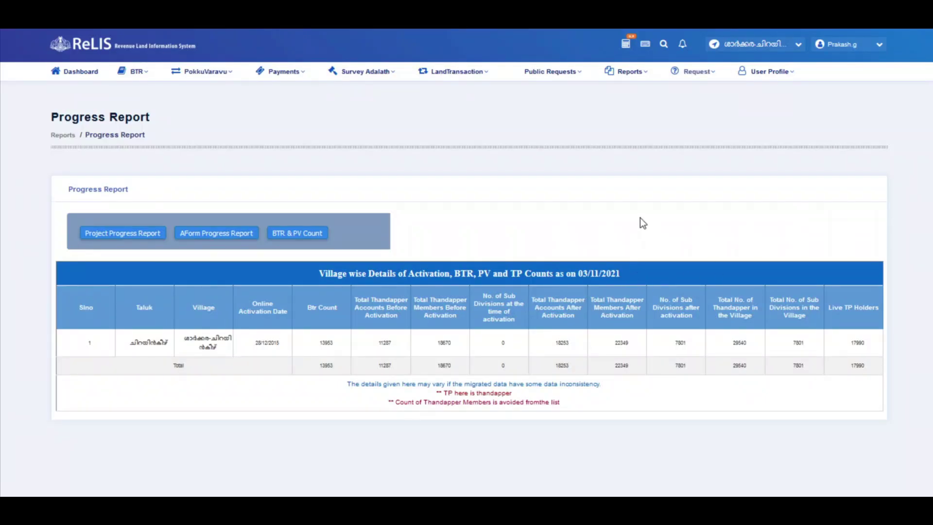
key(ctrl+plus)
key(ctrl+plus)
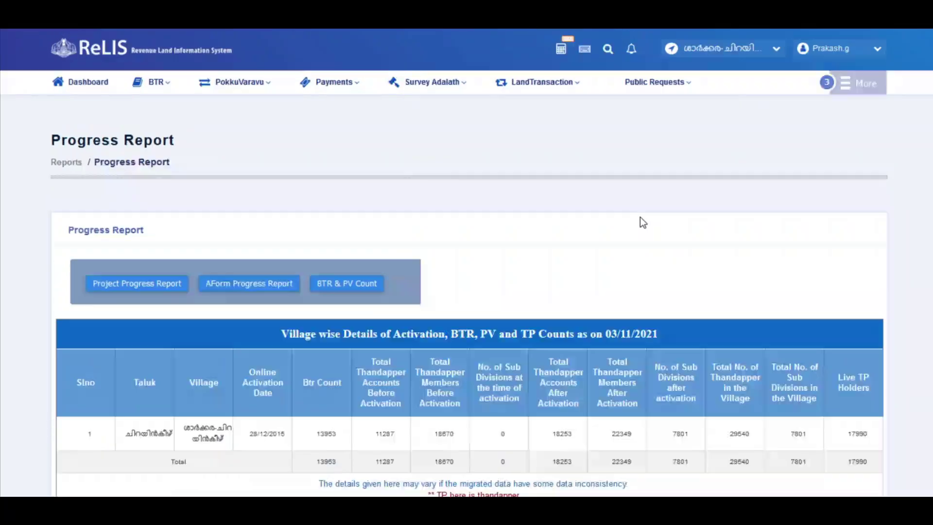
mouse_move(691, 79)
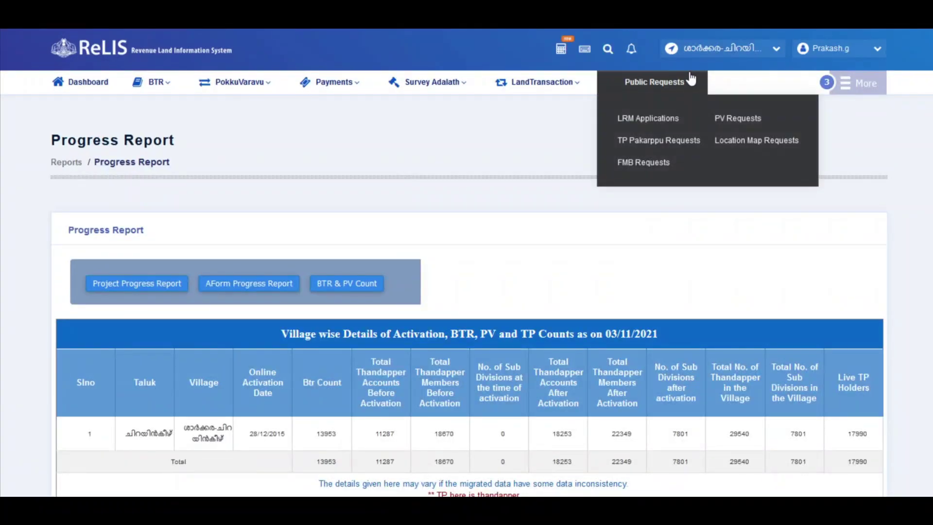
click(862, 91)
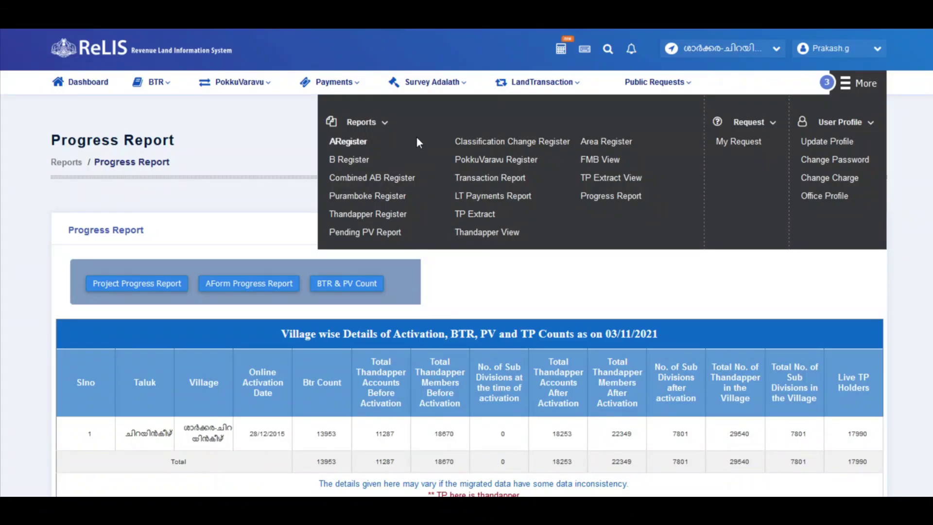
mouse_move(677, 99)
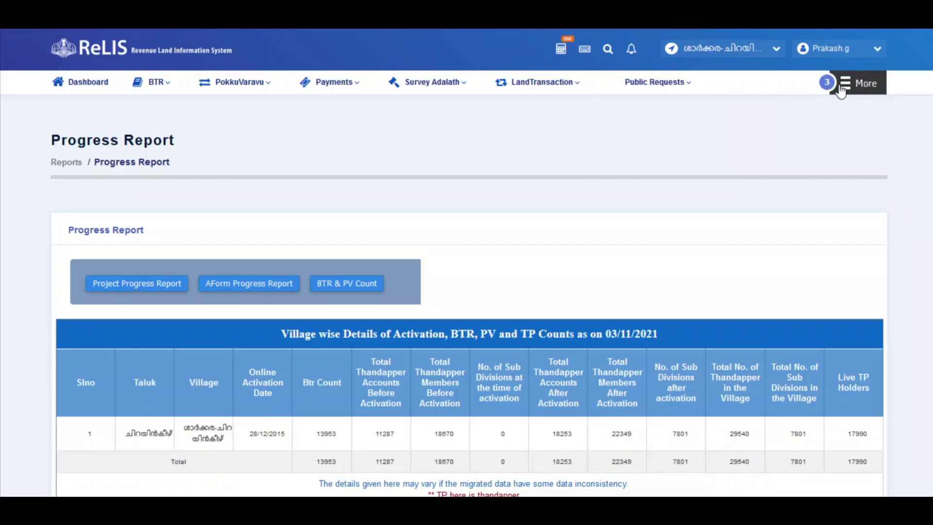
click(867, 86)
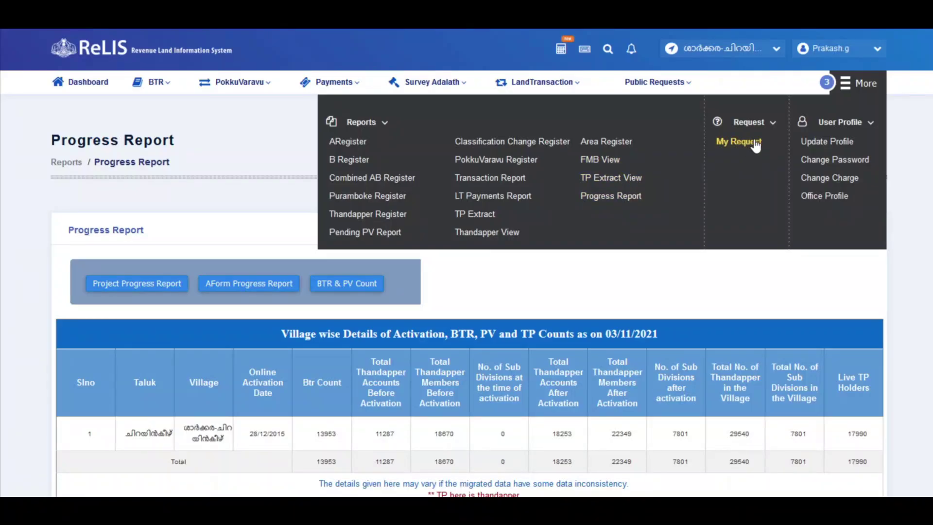
click(737, 143)
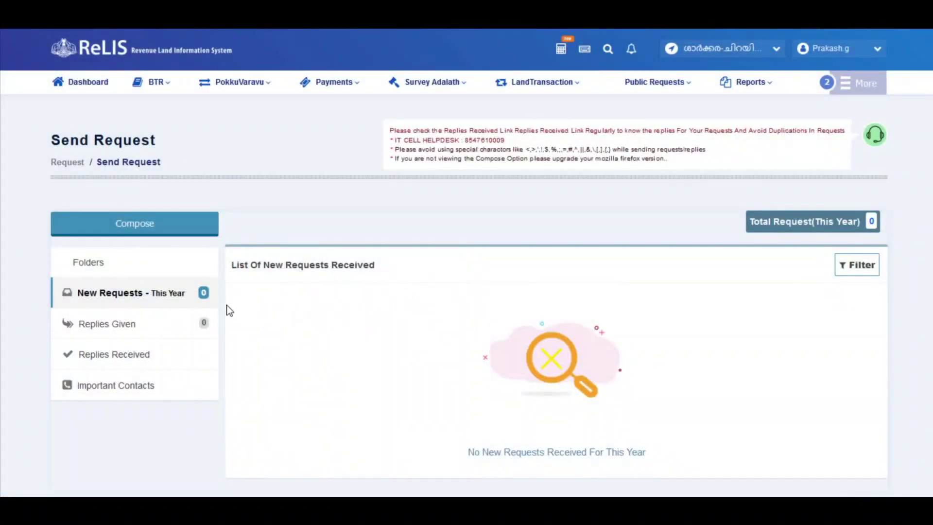
Step: Compose a new request addressed to a Taluk officer in district 01.തിരുവനന്തപുരം, taluk 02. ചിറയിൻകീഴ്
click(109, 221)
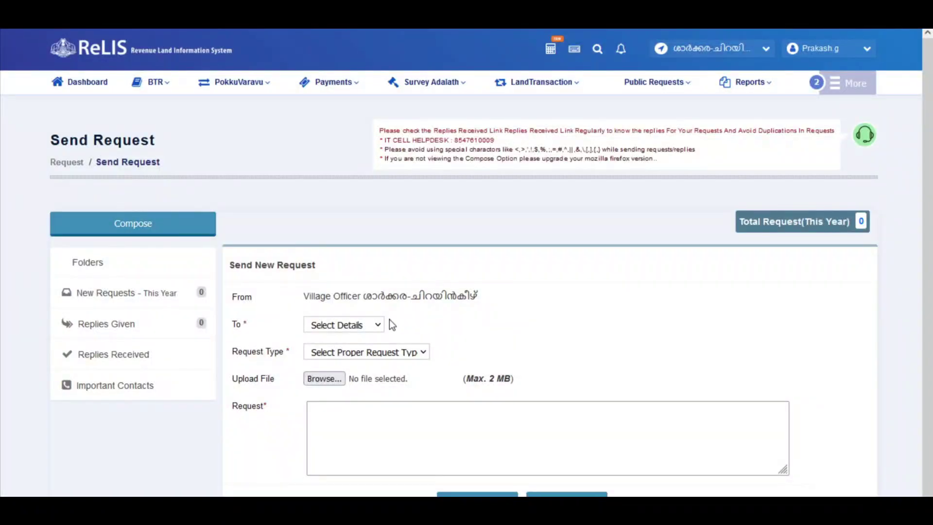
click(354, 324)
click(350, 393)
click(453, 329)
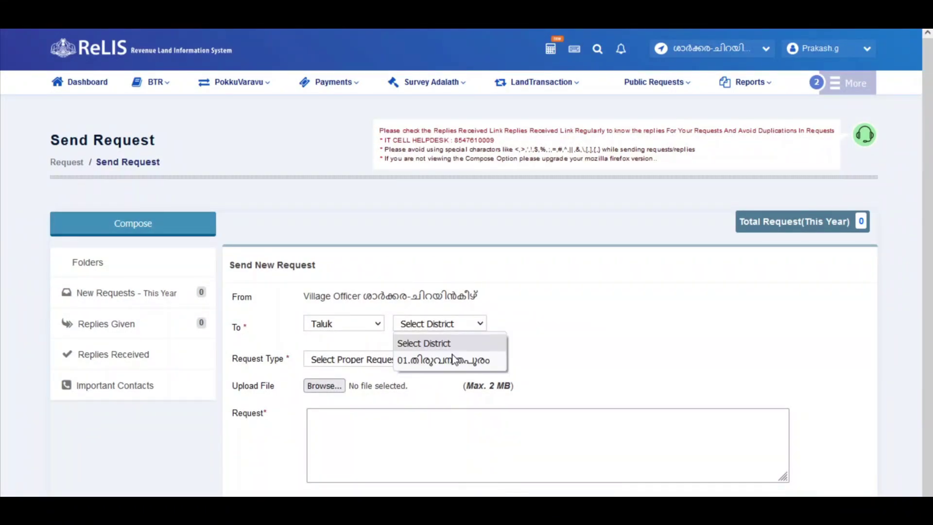
click(453, 358)
click(519, 325)
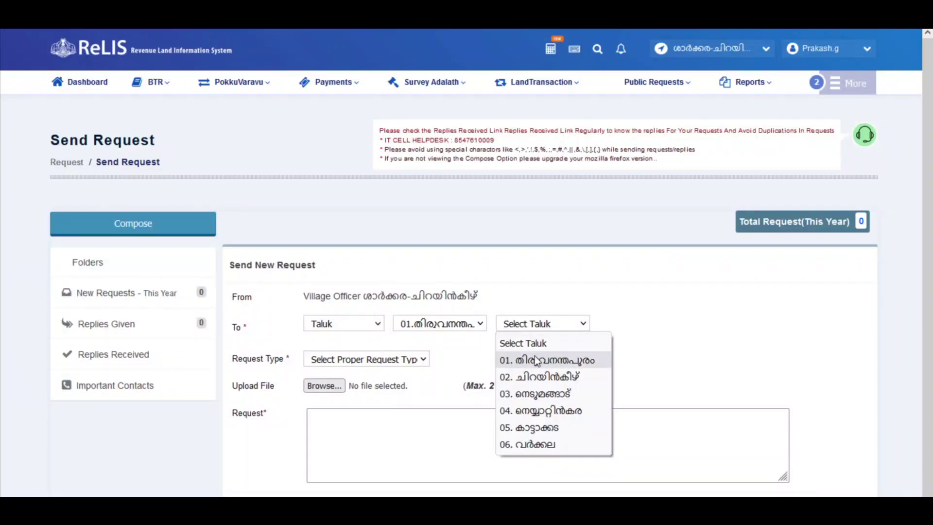
click(547, 374)
click(661, 324)
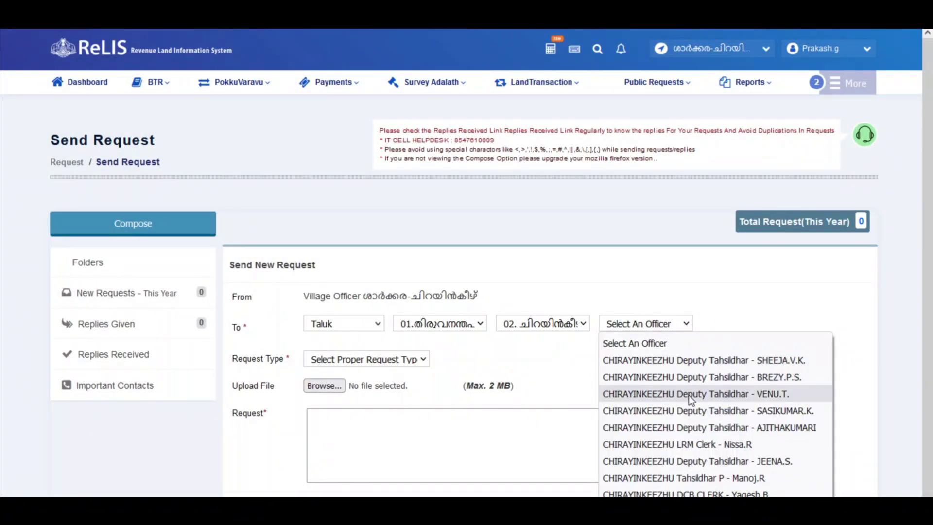
click(677, 493)
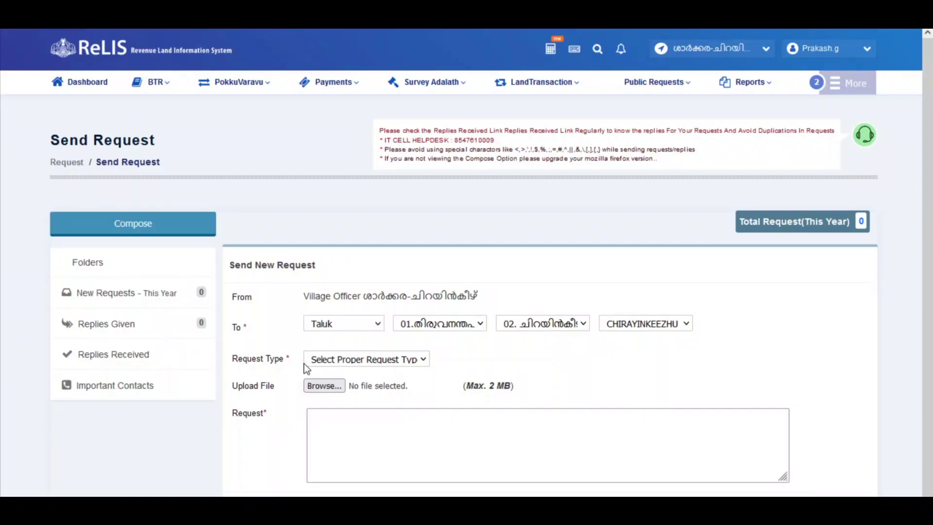
Step: Set the request type to ReLIS Project, and type then delete test text in the request box
click(345, 359)
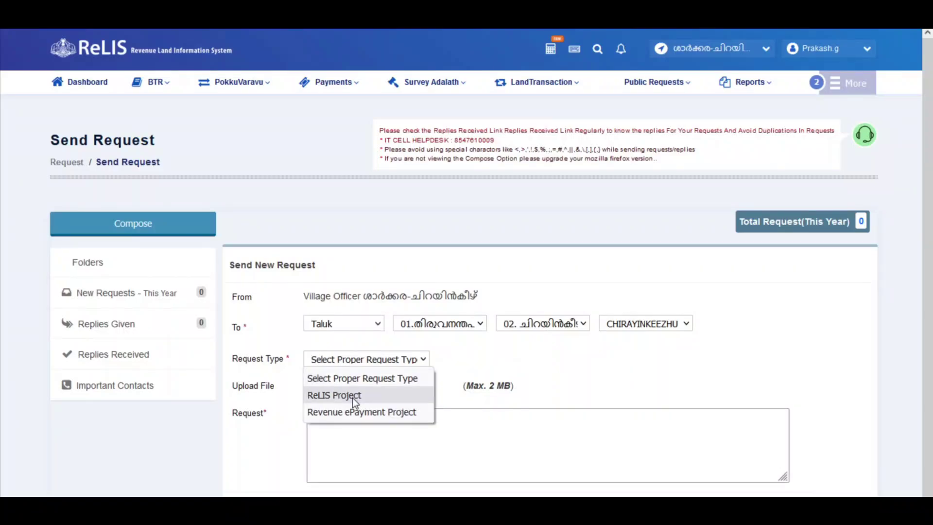
click(354, 413)
click(358, 364)
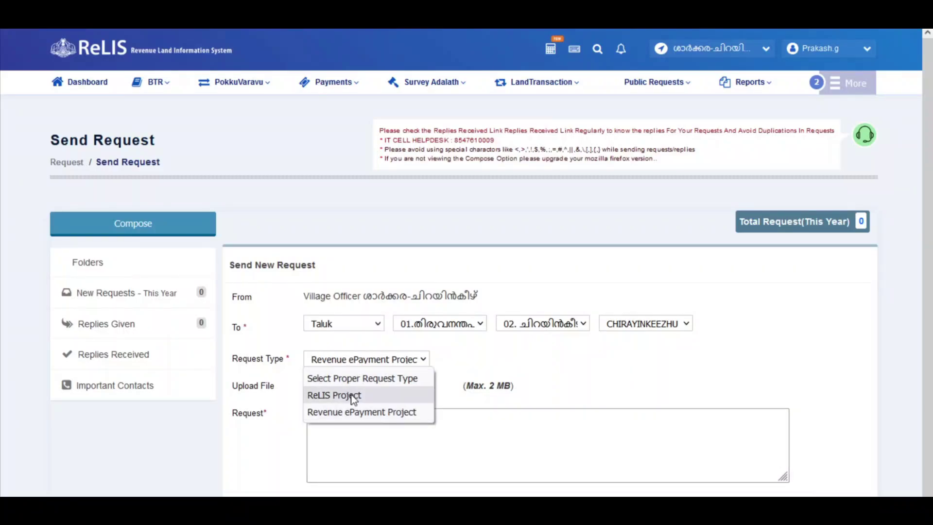
click(352, 397)
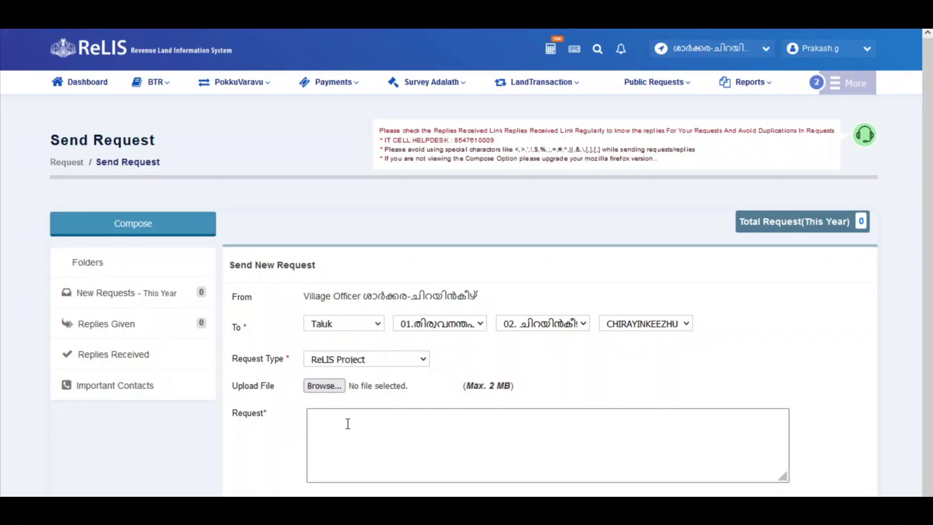
click(349, 421)
text(dgdgdg )
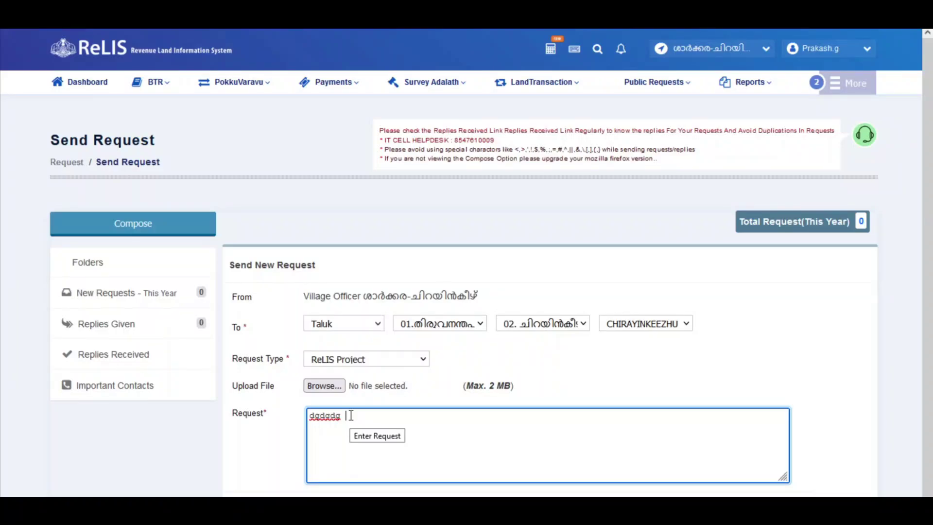
text(fgfhf)
text(h)
text(ിപിപിപിപ)
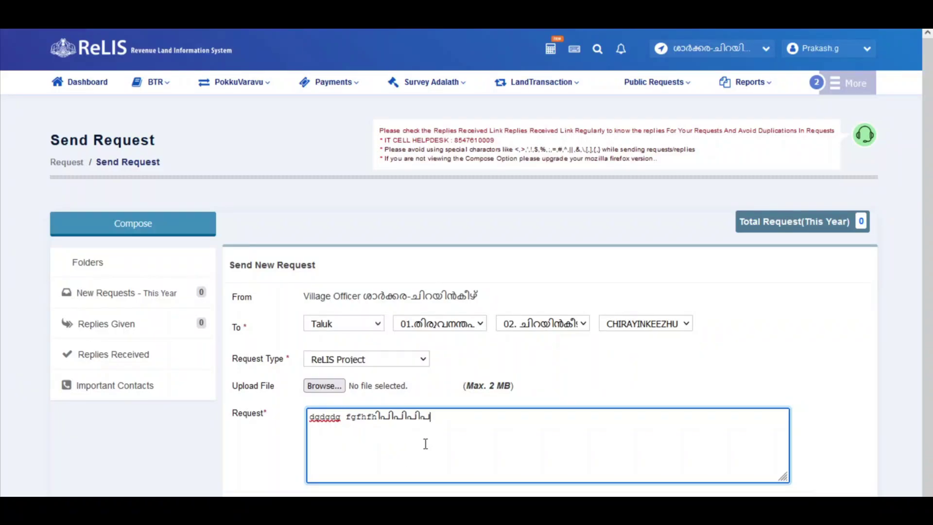
drag(460, 423, 298, 421)
key(BackSpace)
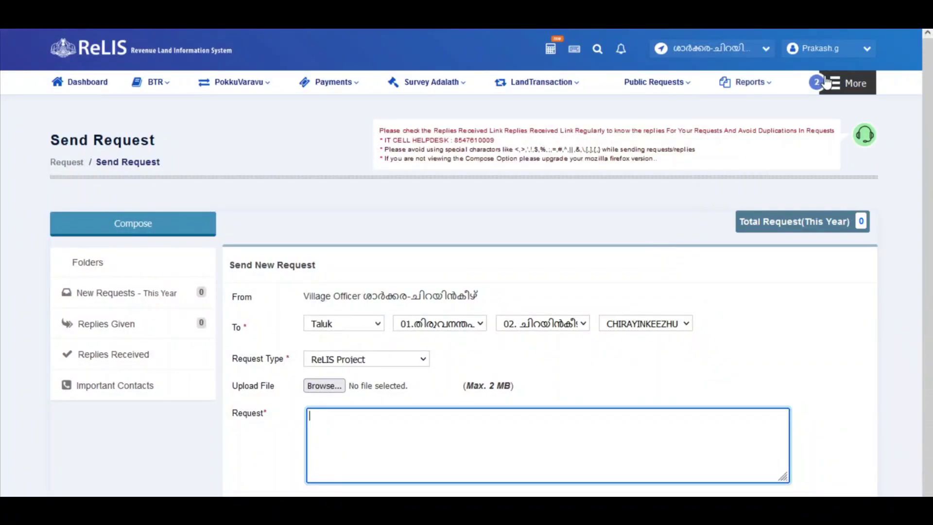
Step: Open and close the More menu, then bring up the Payments dropdown, leaving the form unchanged
click(826, 82)
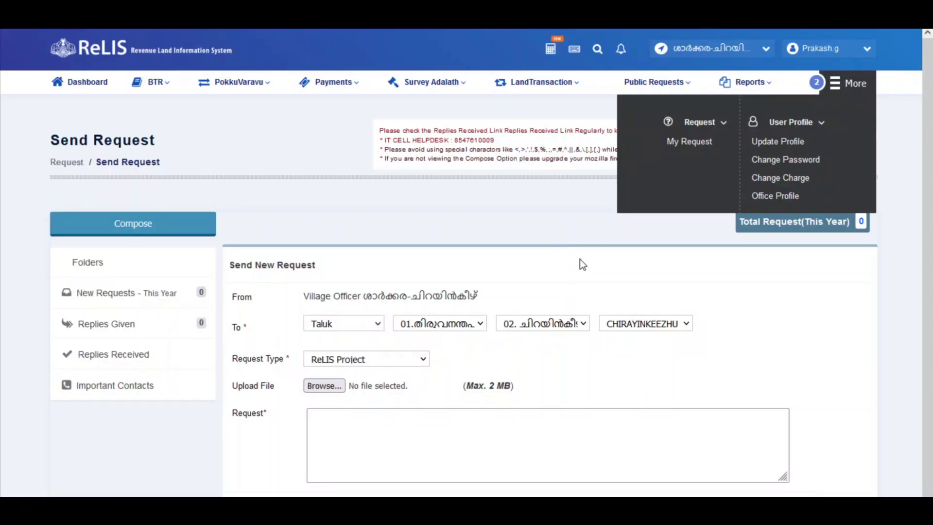
click(576, 108)
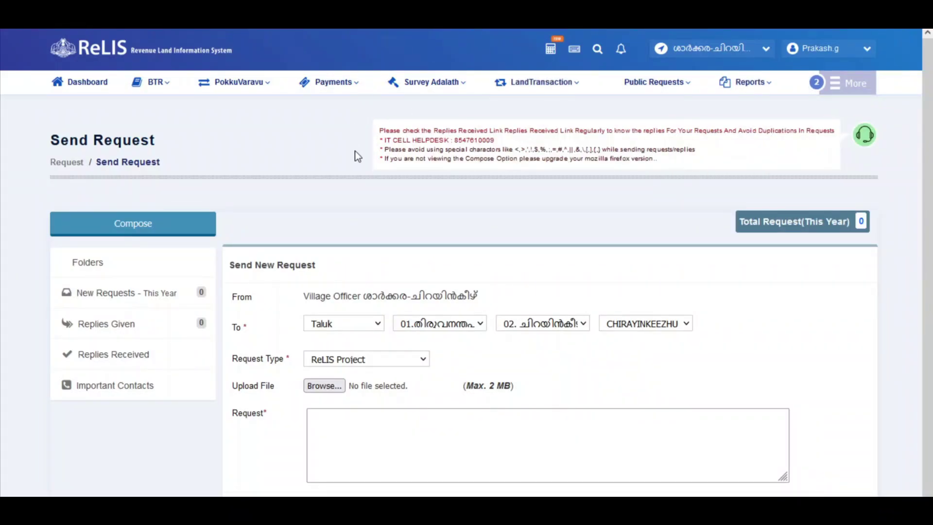
mouse_move(332, 87)
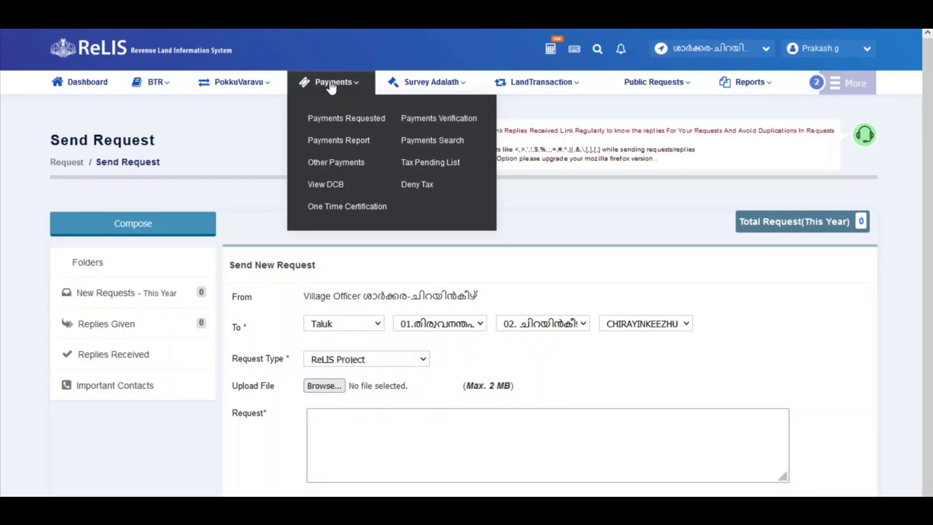